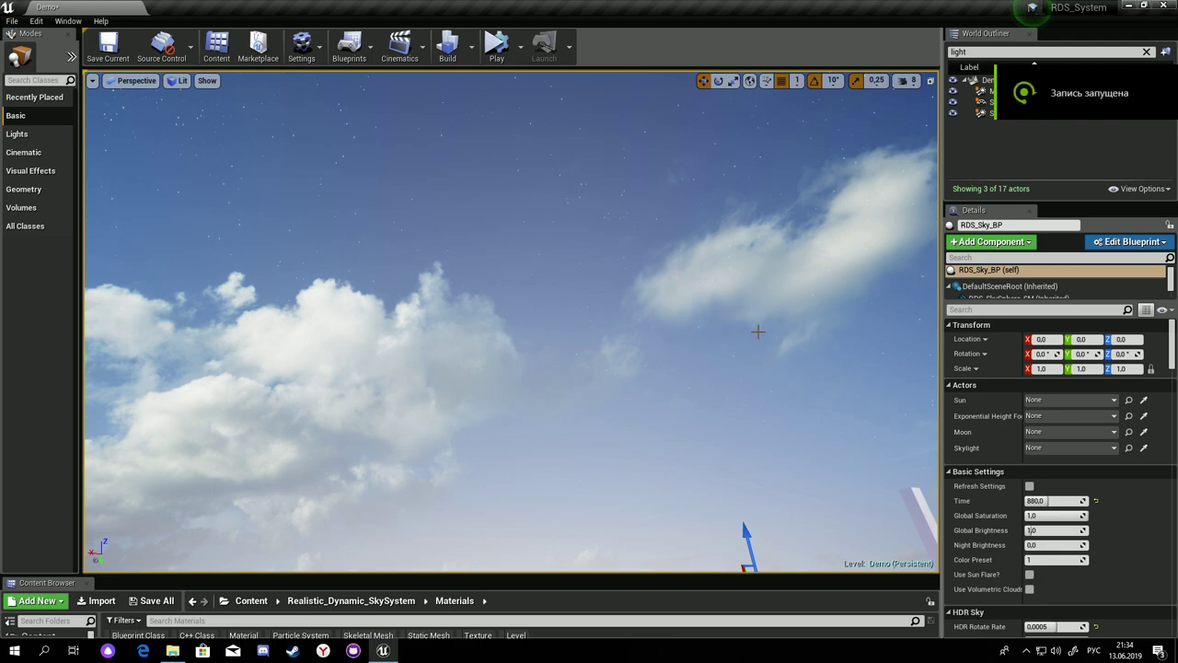
Assign the Sun, ExponentialHeightFog, Moon and SkyLight actors in RDS_Sky_BP's Actors section.
click(1047, 401)
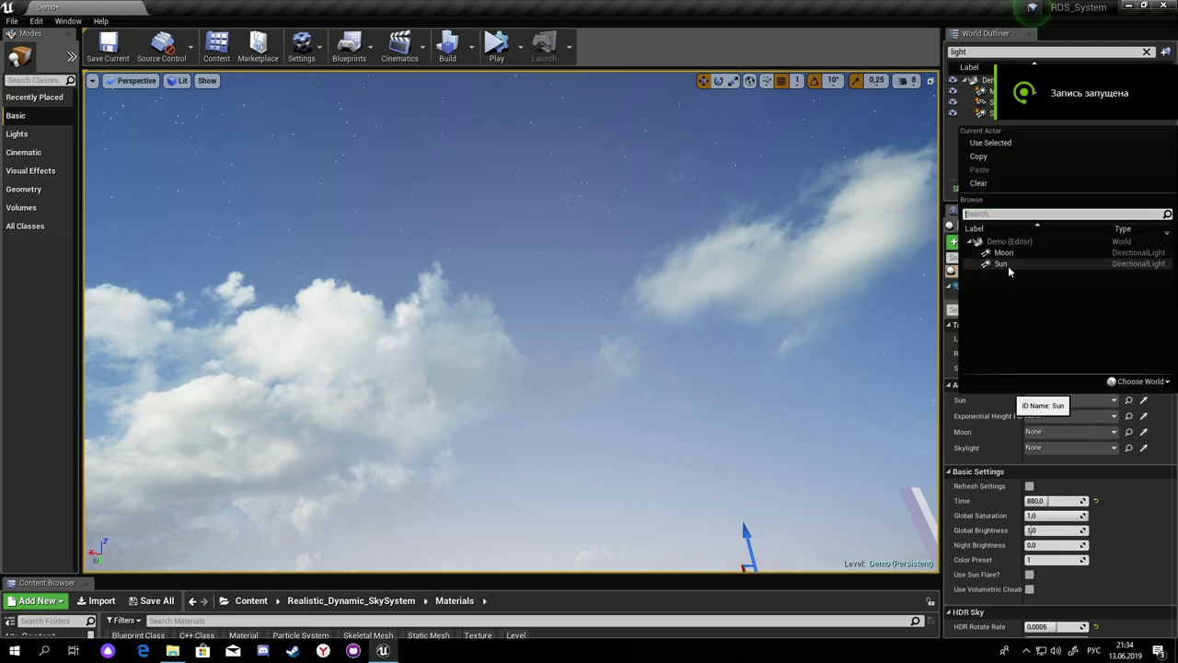
click(1008, 266)
click(1052, 415)
click(1031, 268)
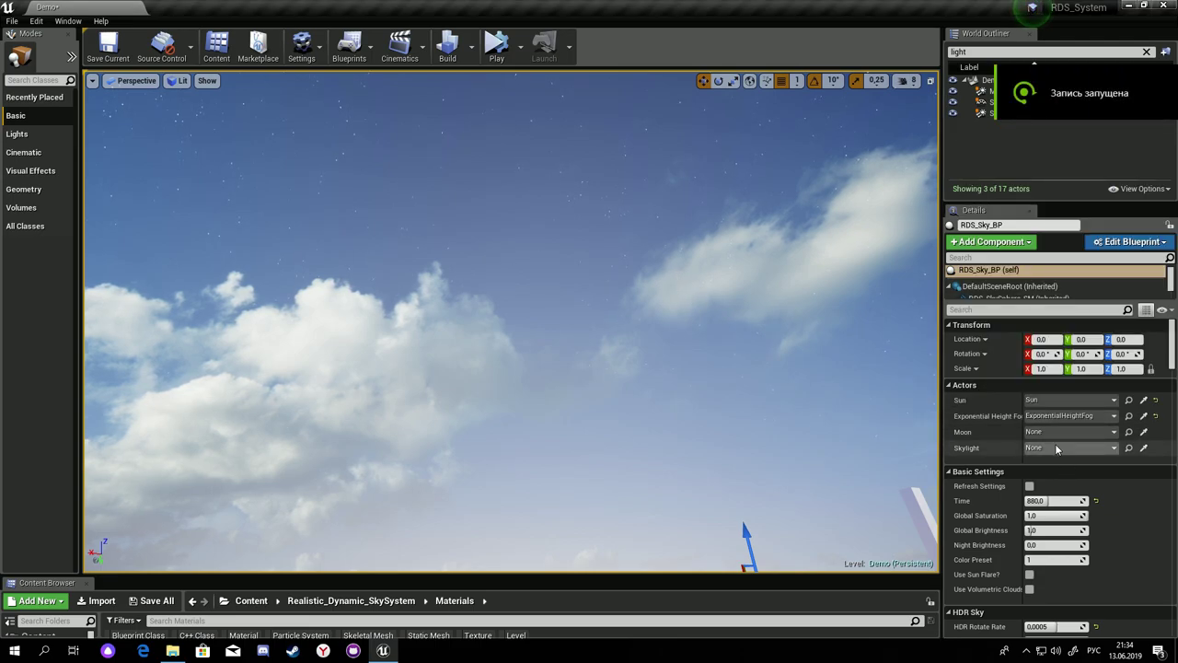
click(1054, 432)
click(1025, 285)
click(1045, 449)
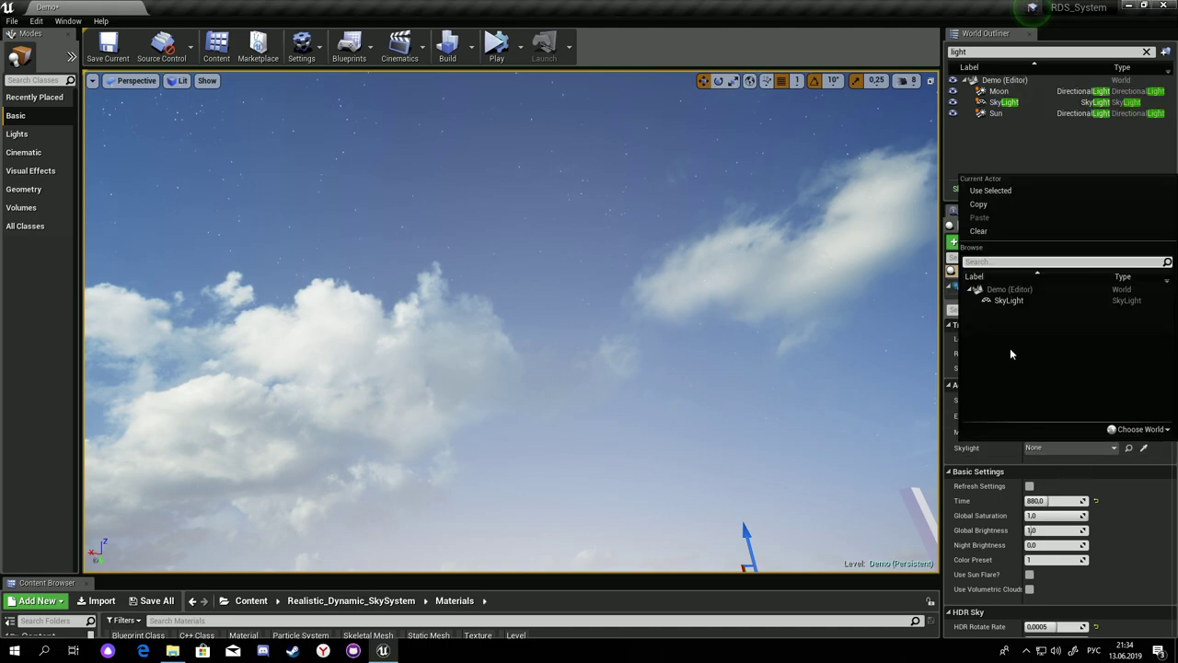
click(1021, 304)
Preview sunset and a Time 0 night with the Time and brightness sliders, then set Time to 800.
mouse_move(1050, 483)
mouse_down()
mouse_move(1012, 483)
mouse_move(1086, 481)
mouse_up()
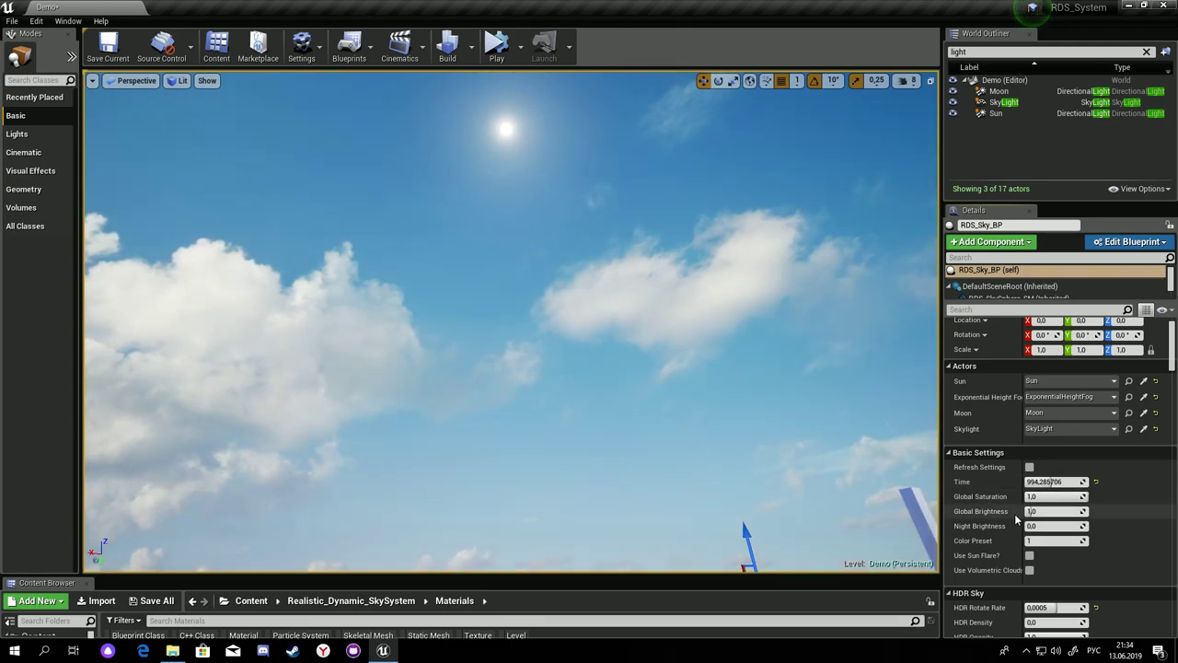
drag(1029, 511, 1114, 531)
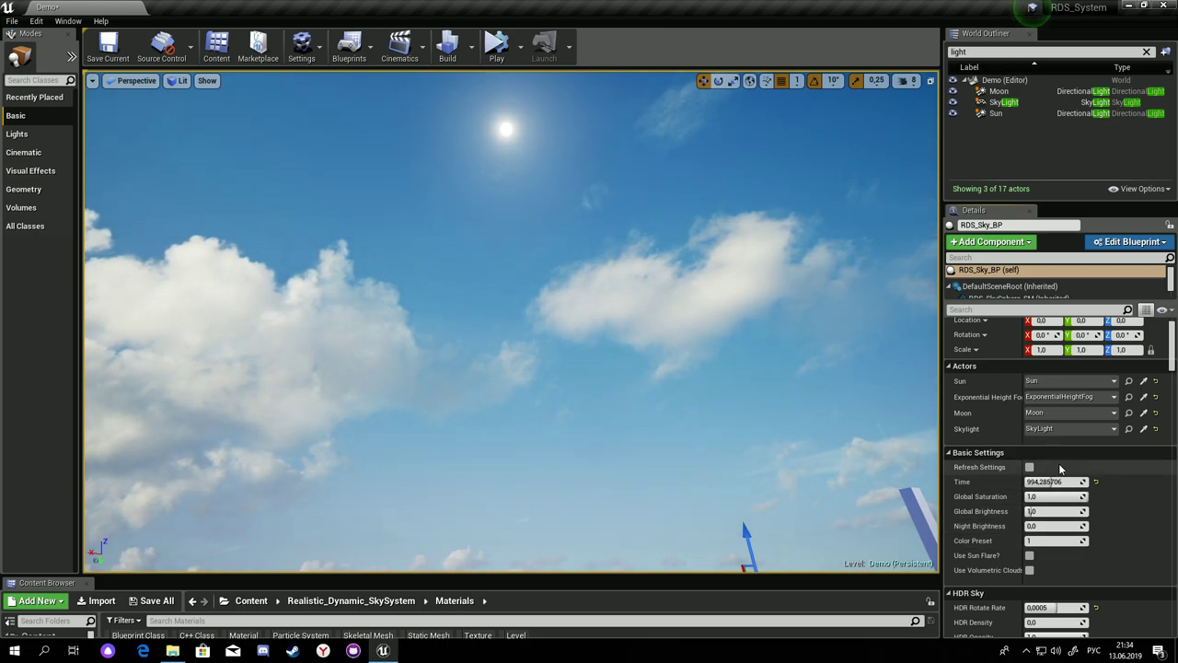
text(0)
key(Return)
mouse_move(1051, 526)
mouse_down()
mouse_move(1105, 526)
mouse_move(1040, 526)
mouse_up()
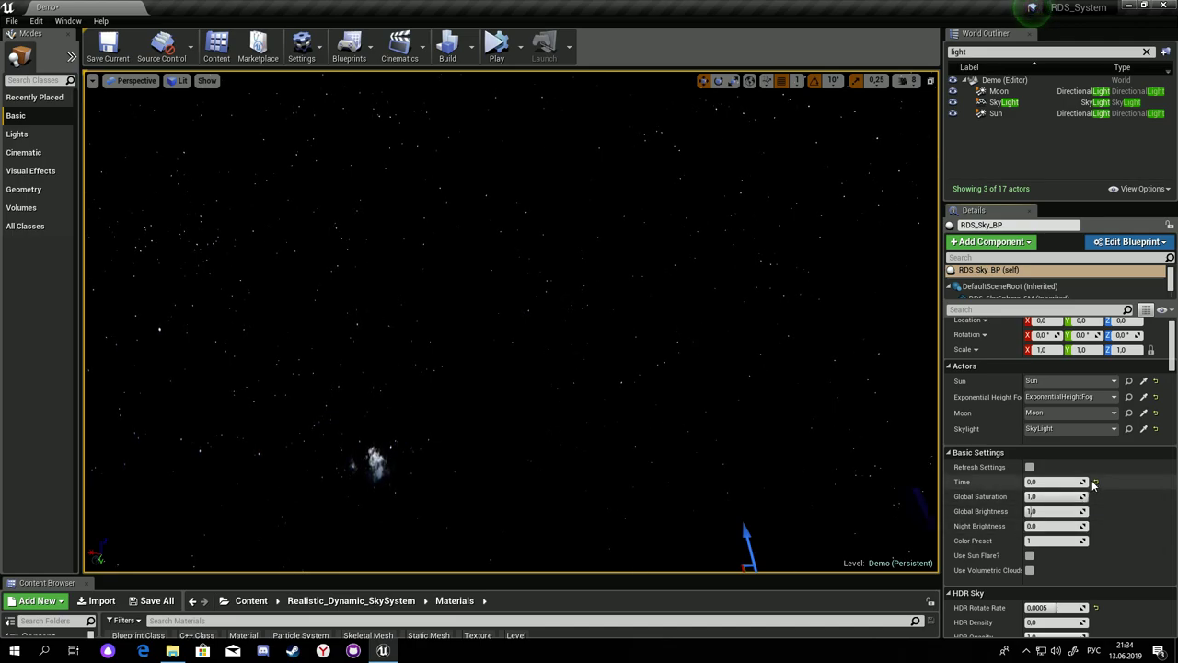
drag(1067, 481, 1081, 482)
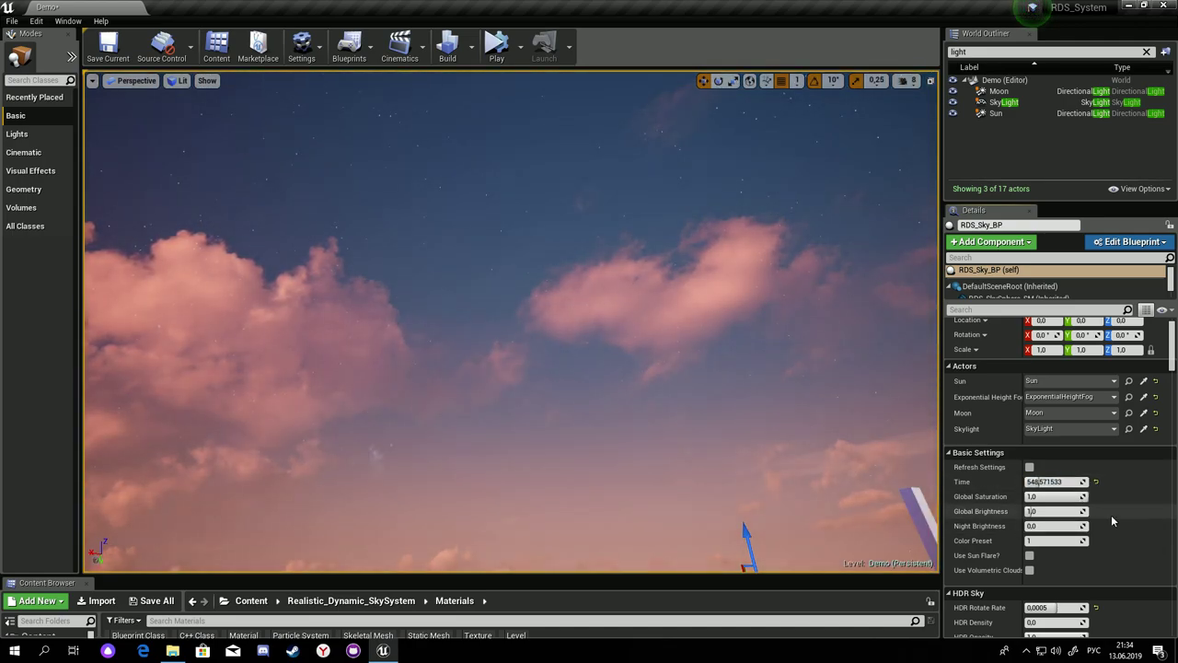
text(800)
key(Return)
scroll(1090, 511, down, 2)
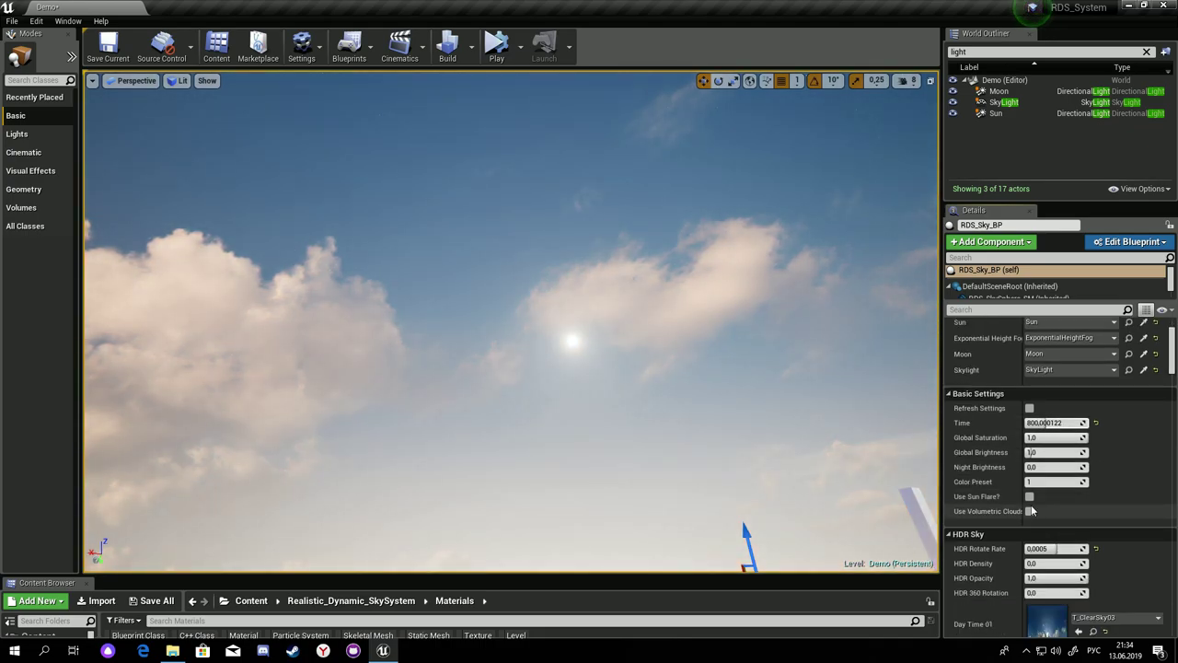
click(1029, 497)
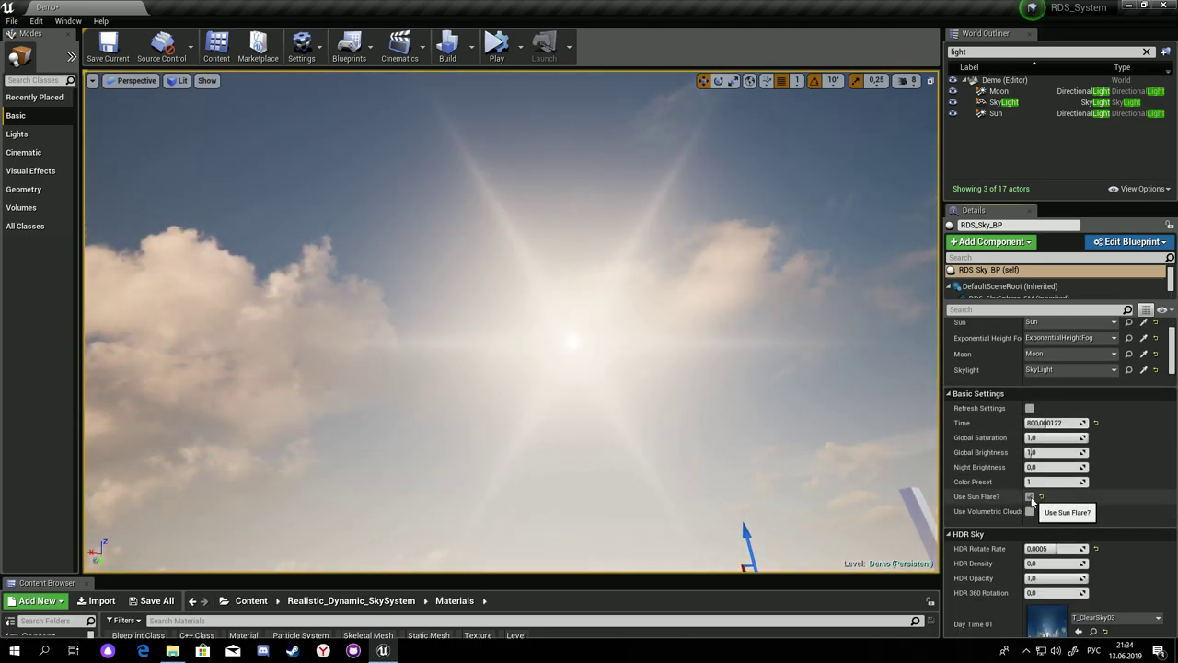
click(1028, 497)
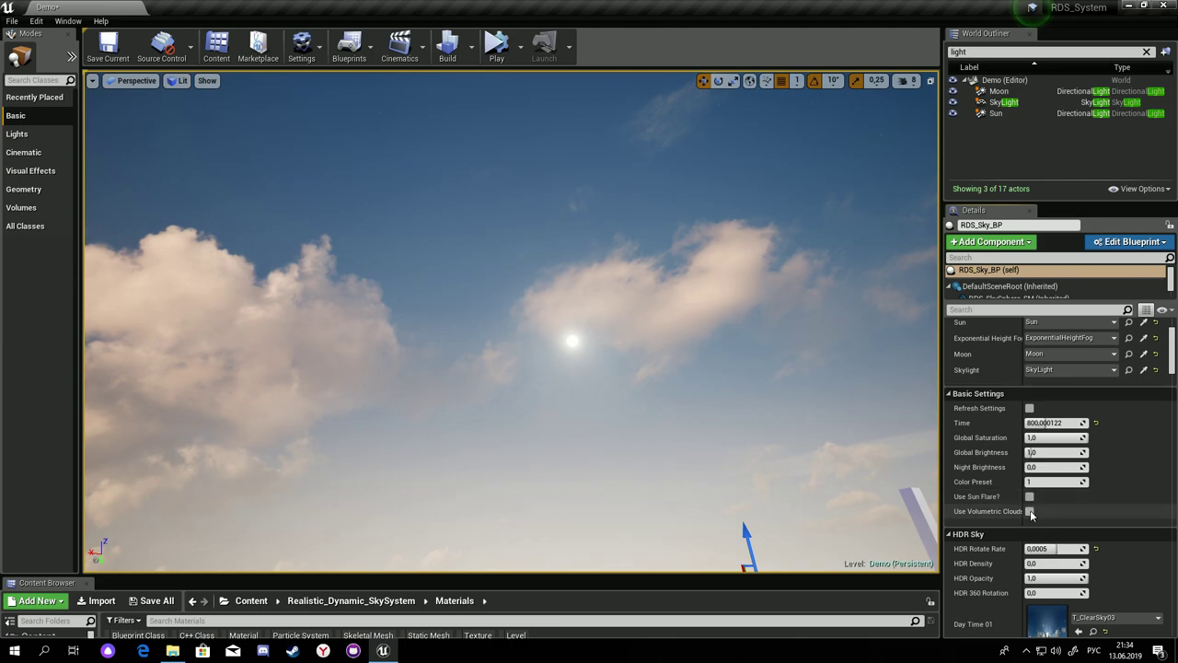
click(1028, 512)
click(1029, 511)
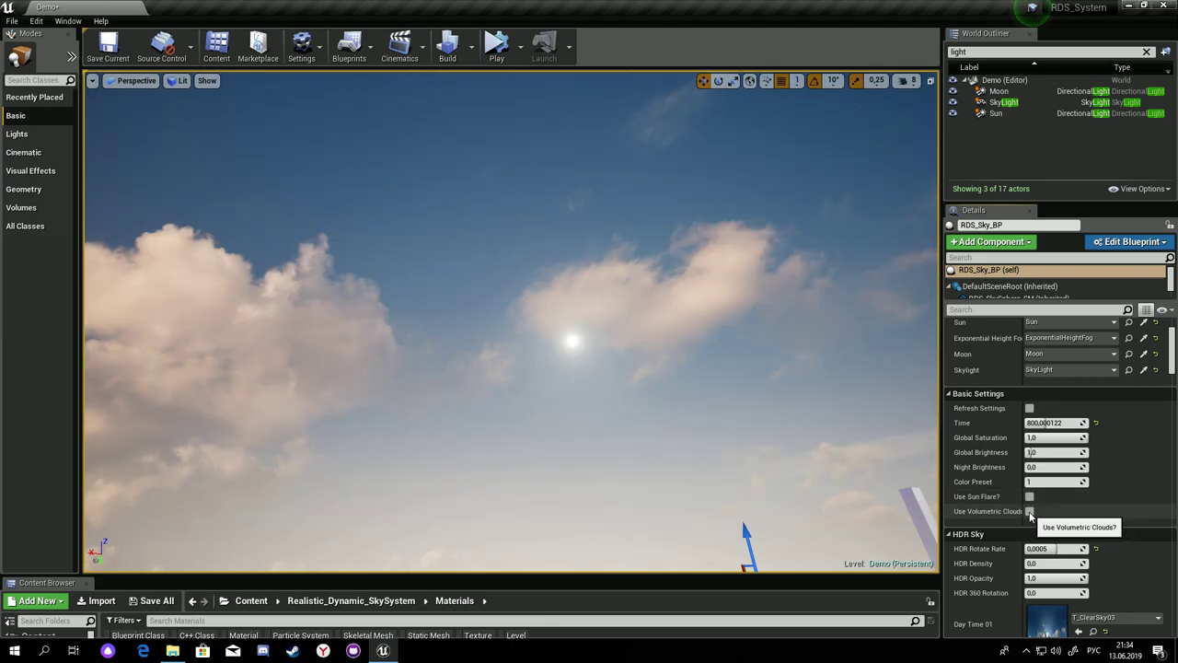
click(1029, 512)
click(1029, 512)
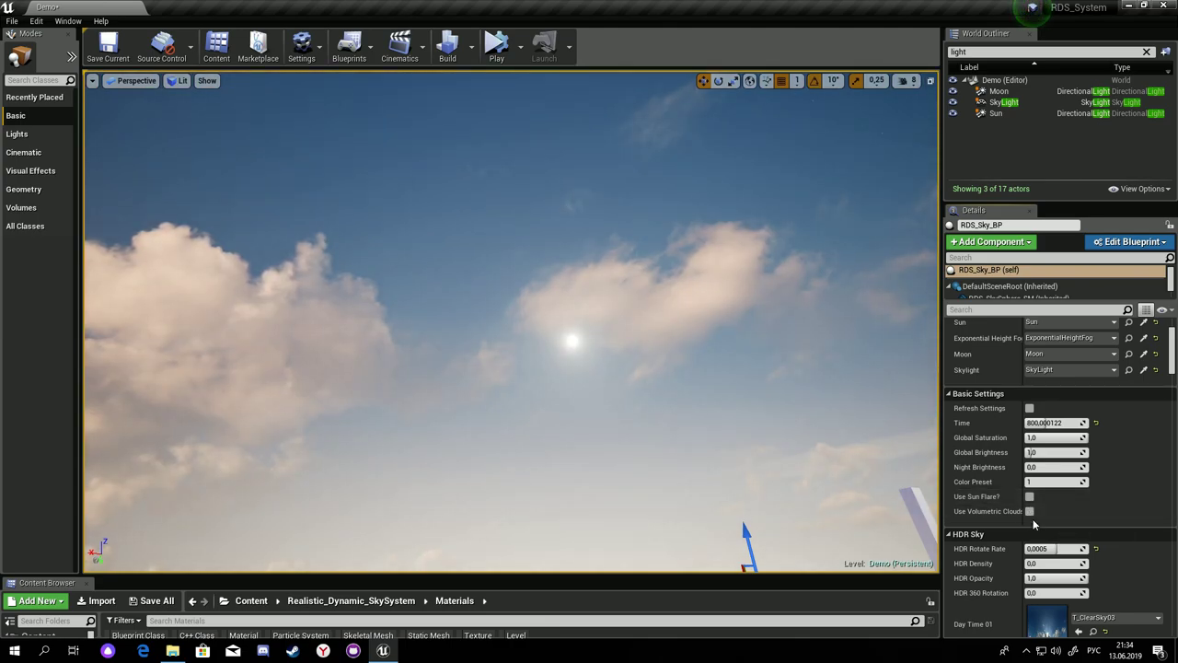
scroll(1042, 518, down, 2)
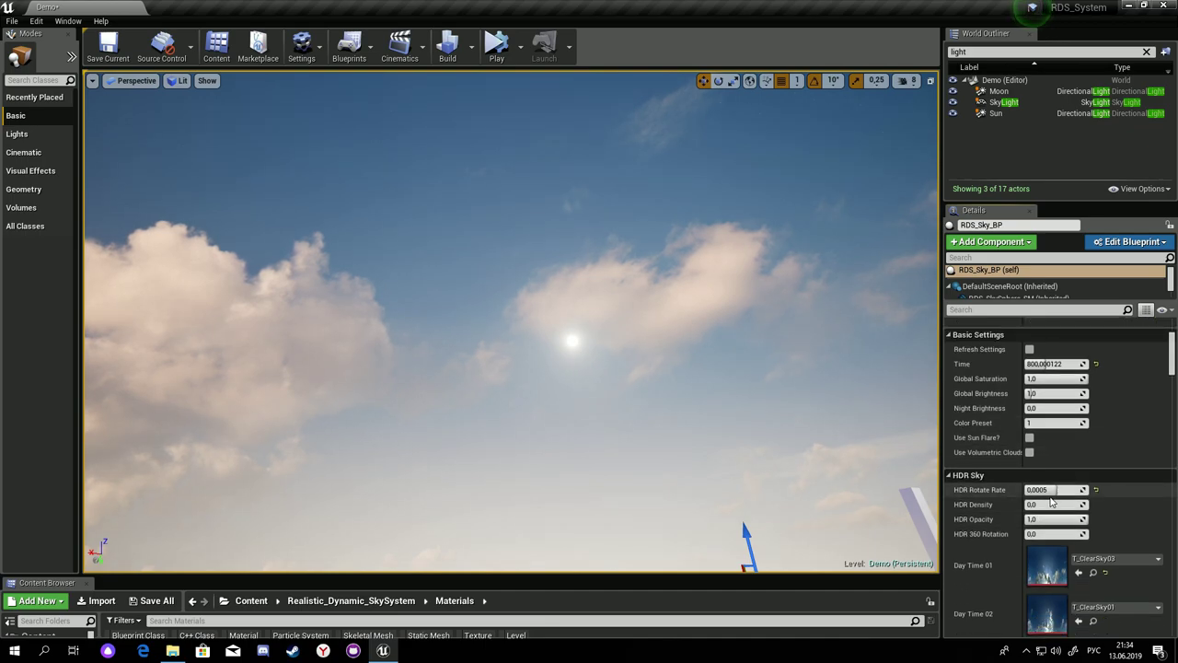
Try an HDR Rotate Rate of 0,002, then reset it to its default.
drag(1049, 492, 1058, 500)
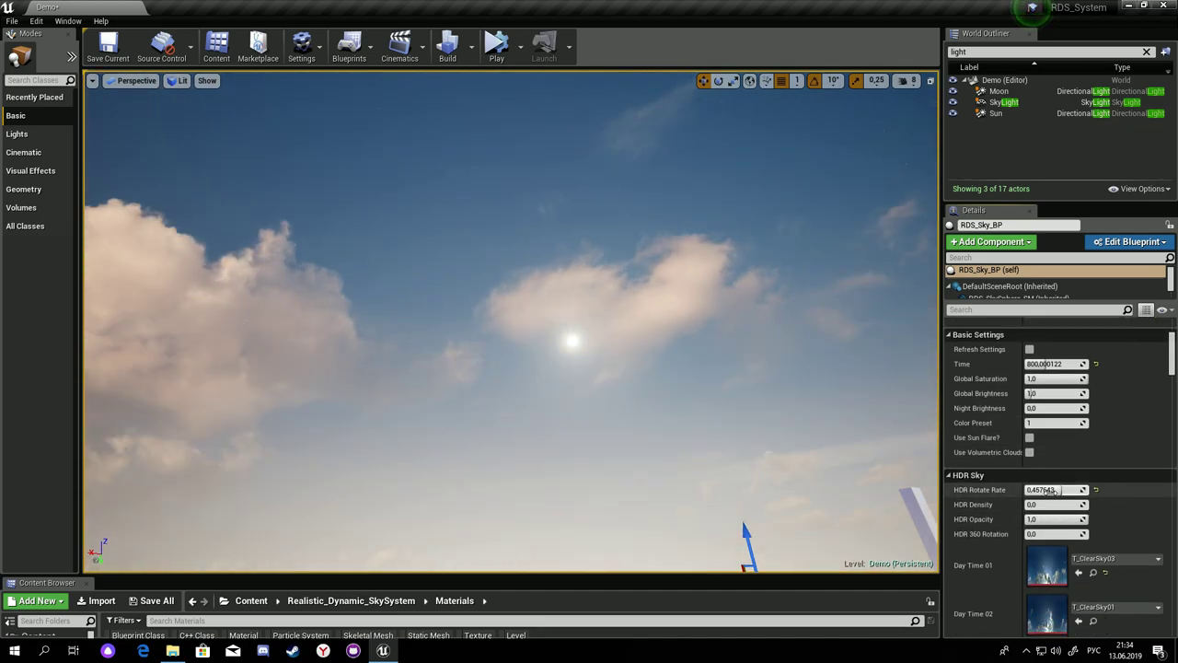
key(ctrl+z)
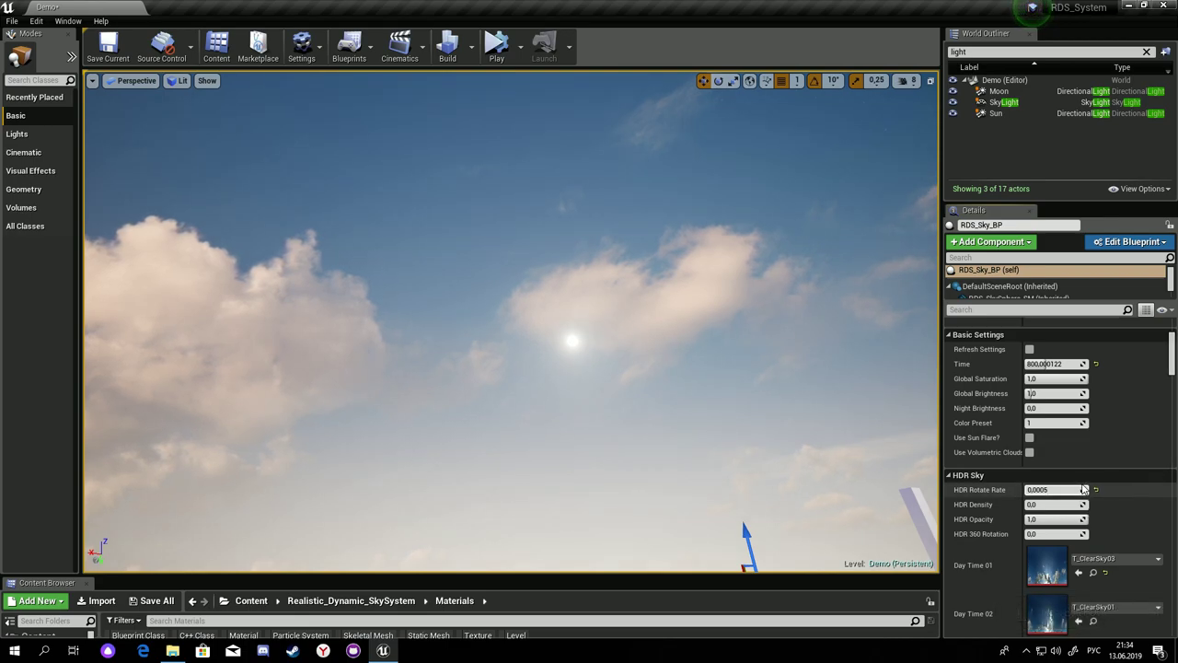
click(1084, 490)
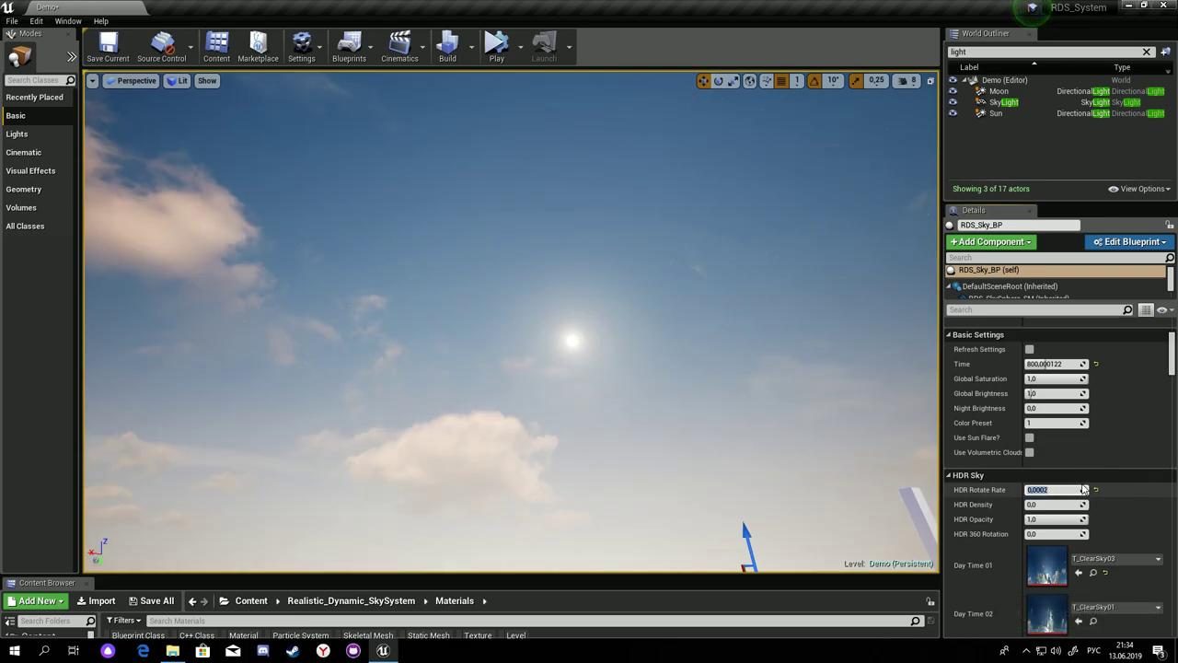
text(2)
key(Return)
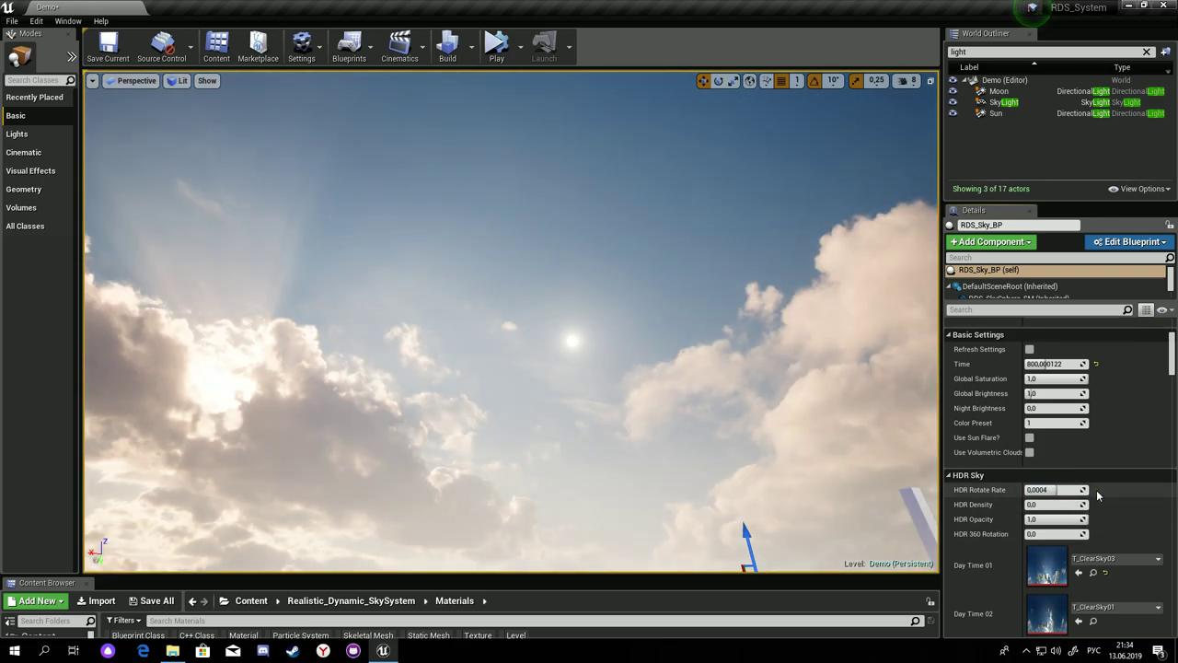
click(1096, 490)
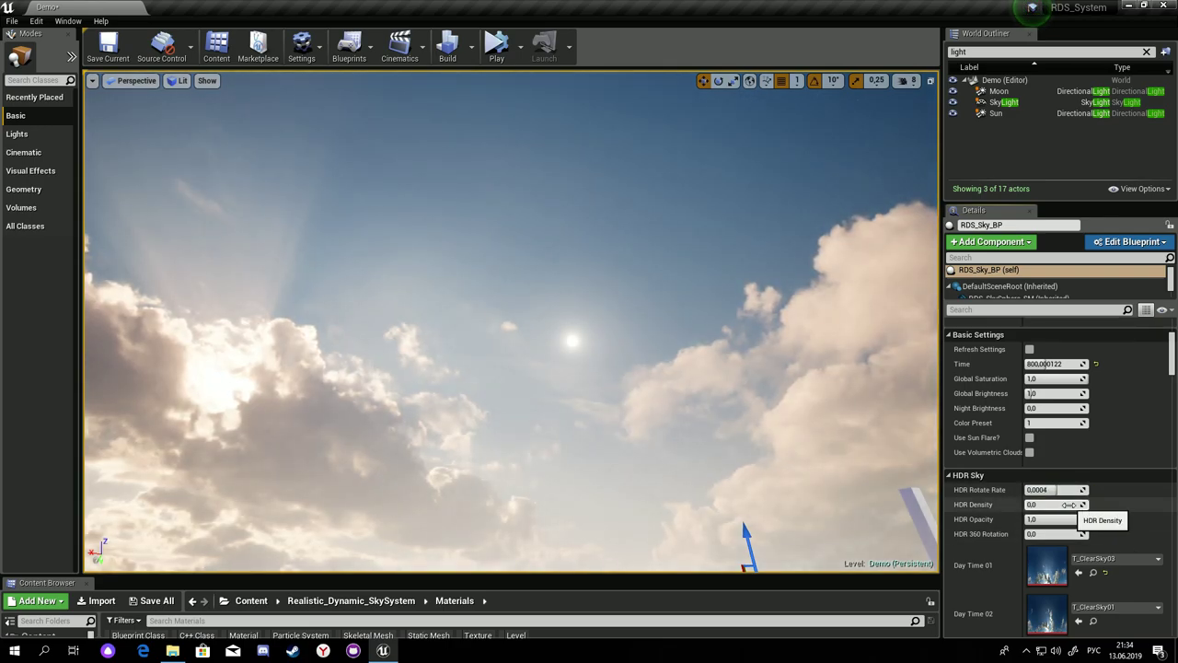
Adjust HDR Density and Opacity, shift Time, and set HDR 360 Rotation to about 51.4.
drag(1075, 505, 1035, 505)
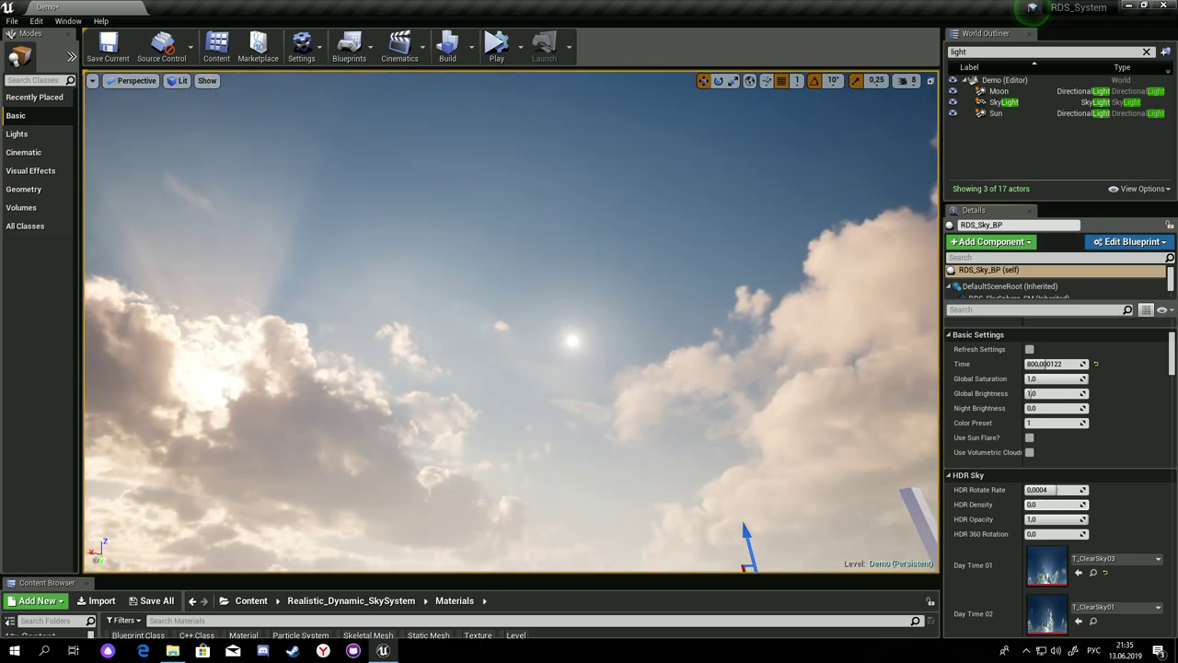
mouse_move(1057, 519)
mouse_down()
mouse_move(1031, 519)
mouse_move(1056, 519)
mouse_up()
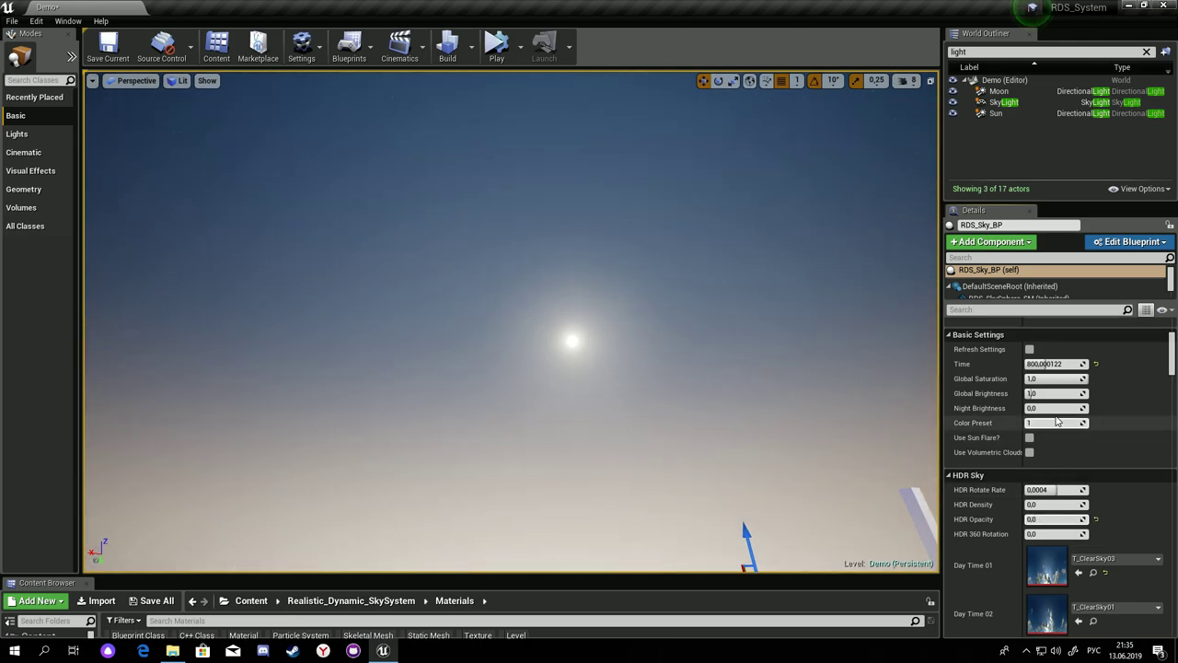
mouse_move(1058, 363)
mouse_down()
mouse_move(1031, 363)
mouse_move(1072, 363)
mouse_move(1042, 363)
mouse_up()
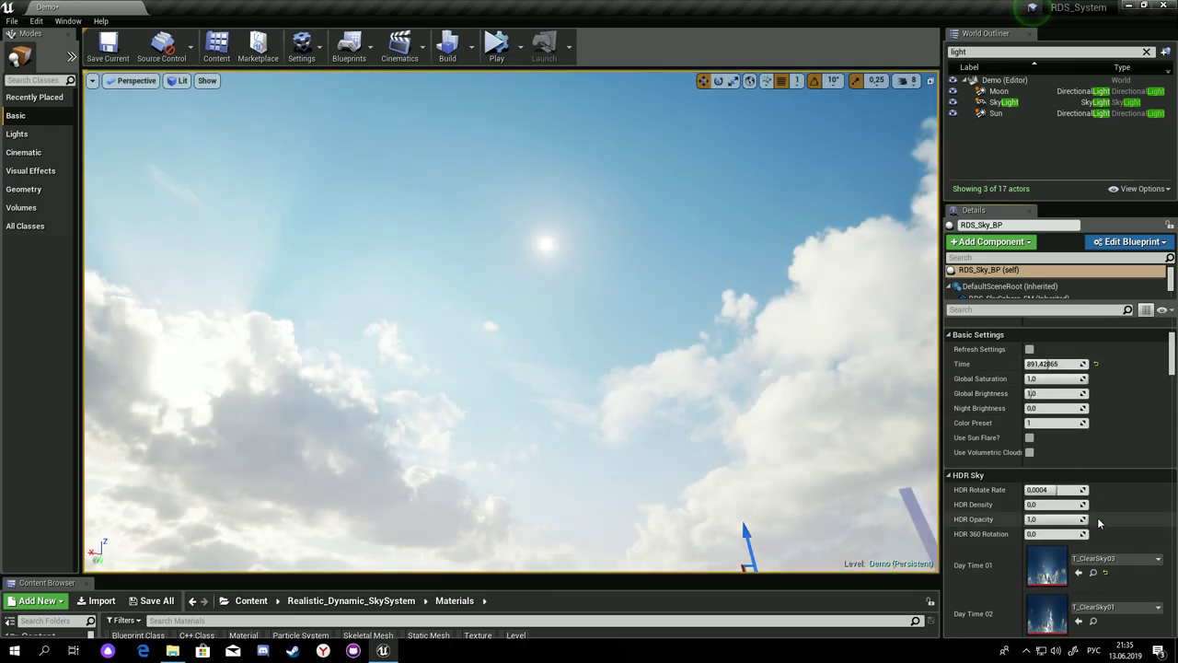
mouse_move(1088, 518)
mouse_down()
mouse_move(1100, 518)
mouse_move(1075, 497)
mouse_up()
scroll(1082, 482, down, 1)
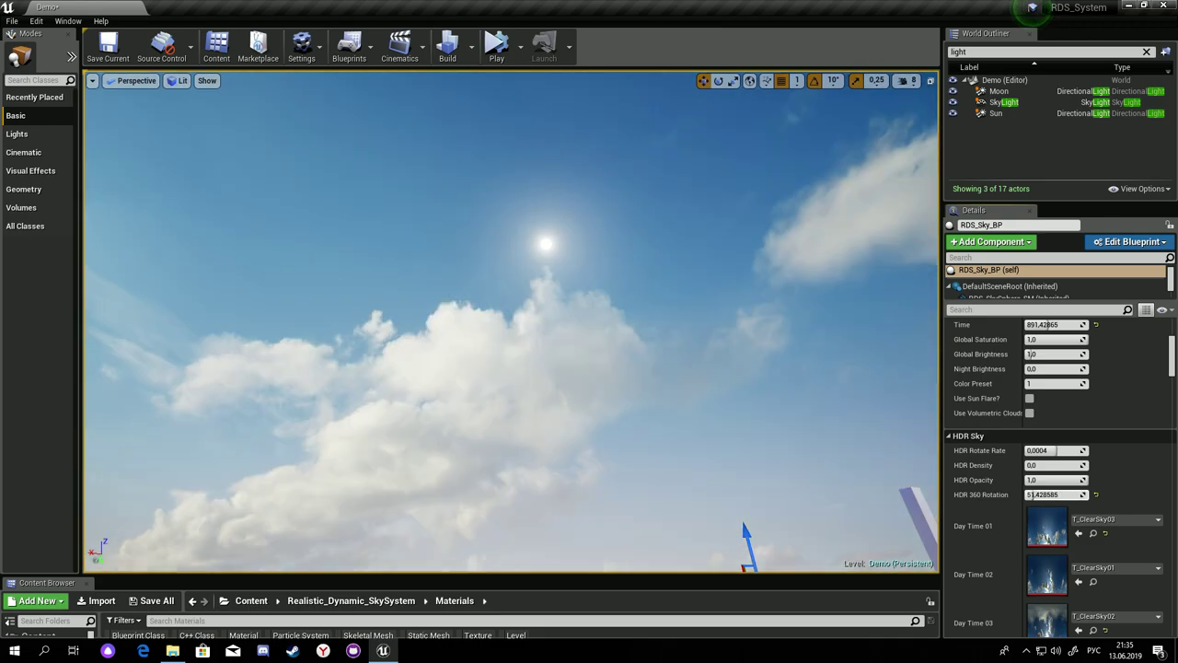
scroll(1067, 460, down, 5)
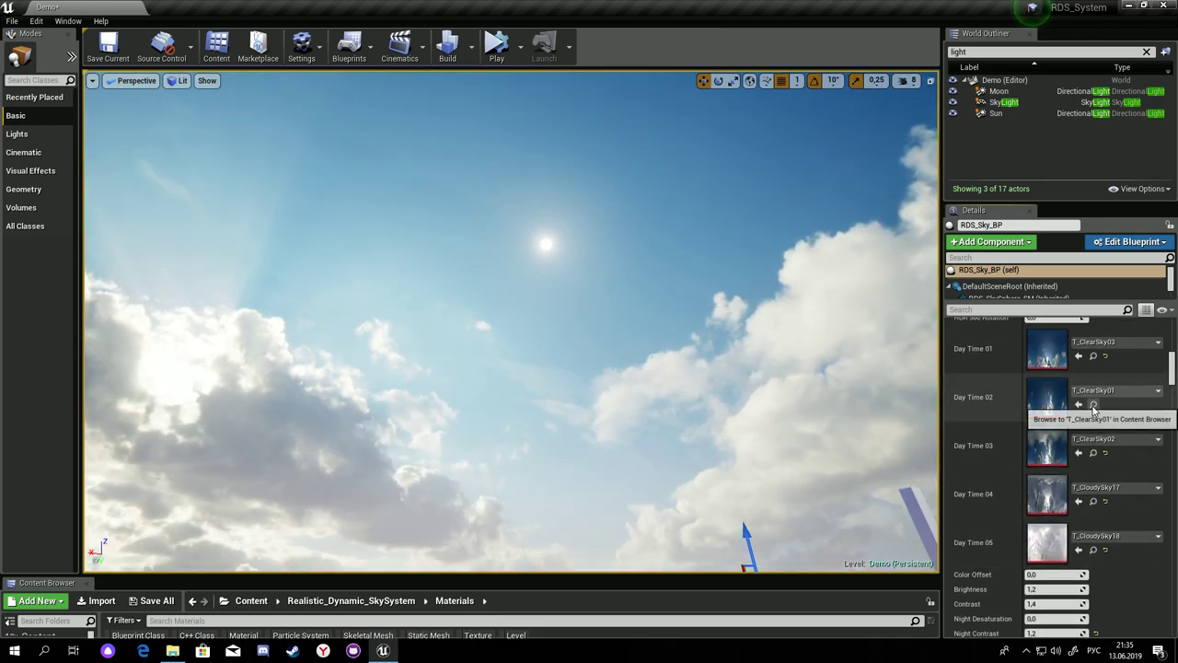
Trial T_ClearSky06 on Day Time 01, undo it, and return to the Textures folder.
drag(543, 575, 534, 471)
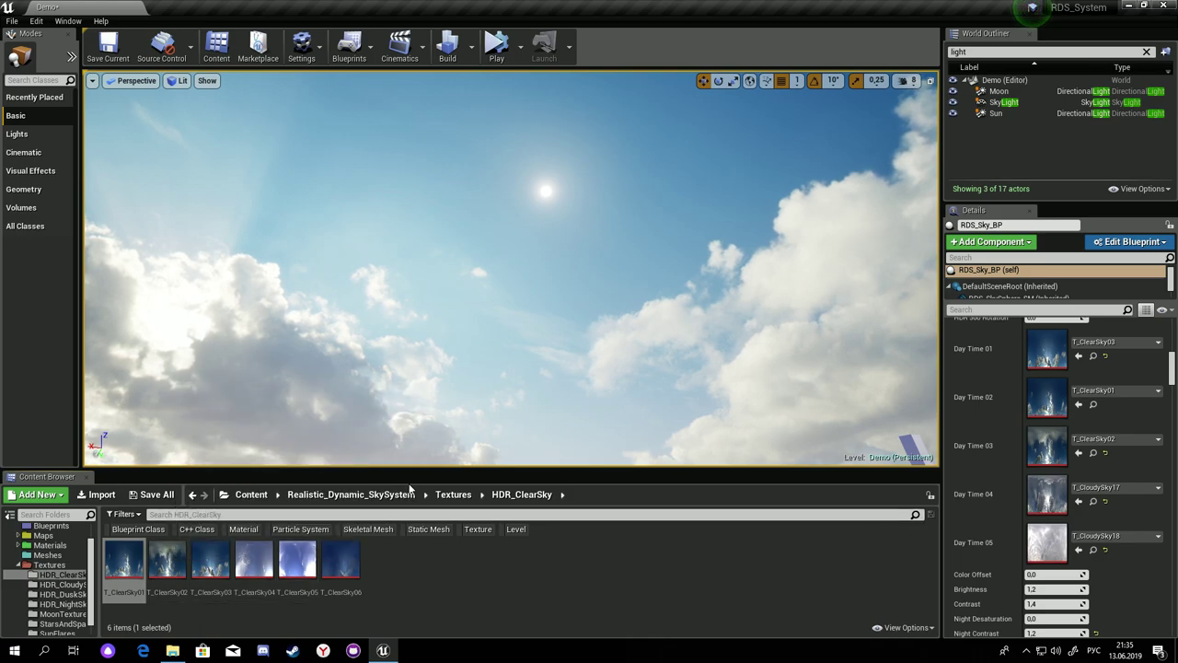
click(341, 559)
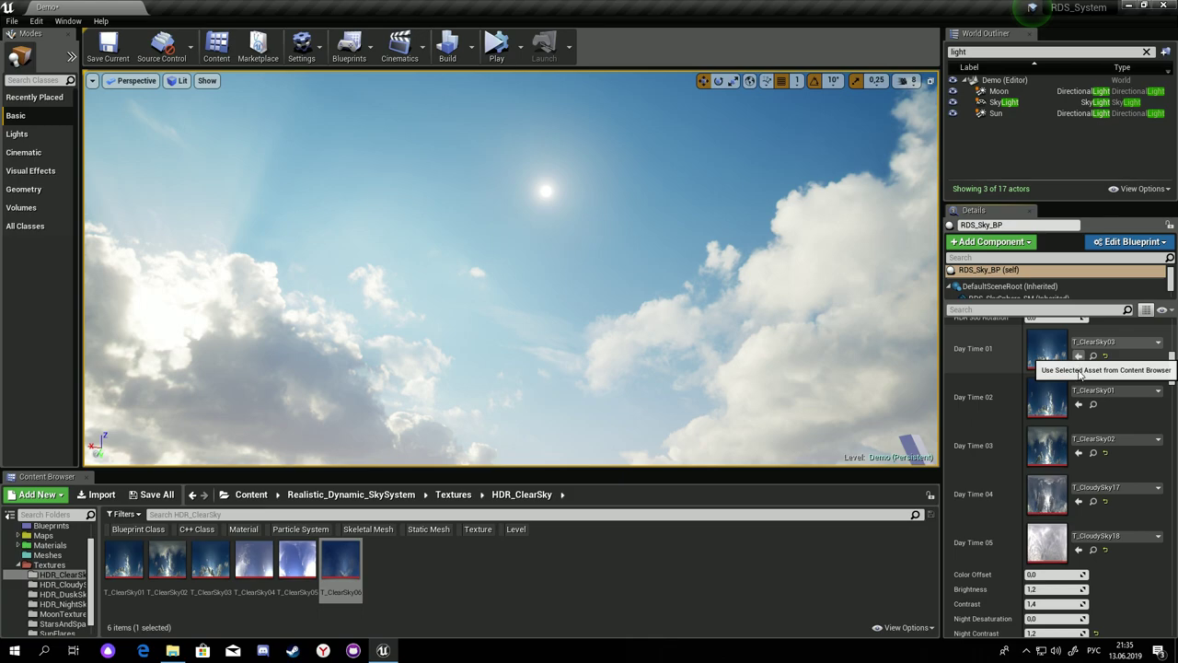
click(1078, 356)
mouse_move(504, 283)
right_down()
mouse_move(504, 231)
mouse_move(505, 276)
right_up()
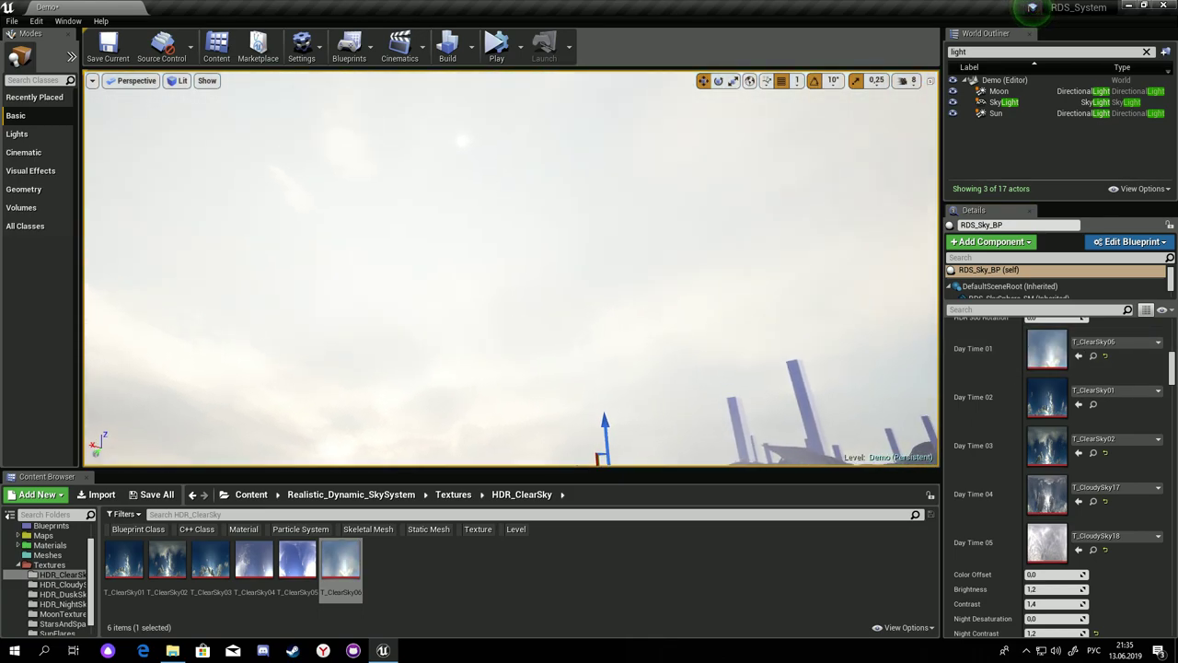
scroll(1052, 494, up, 1)
scroll(1067, 543, down, 2)
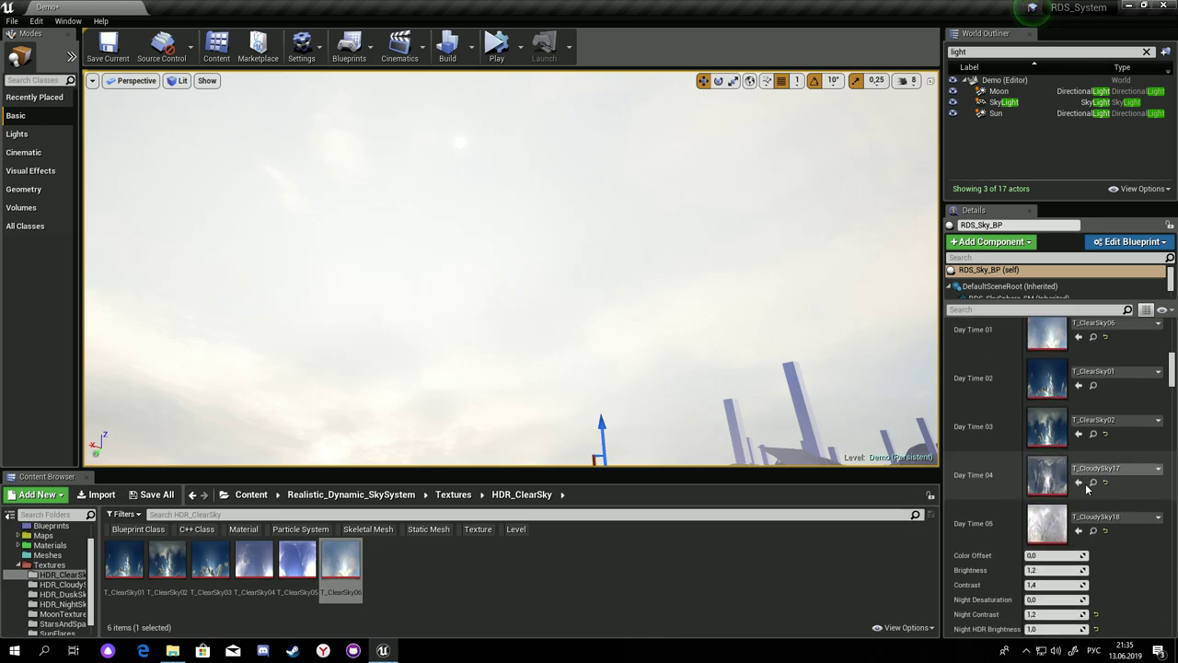
scroll(1081, 575, up, 2)
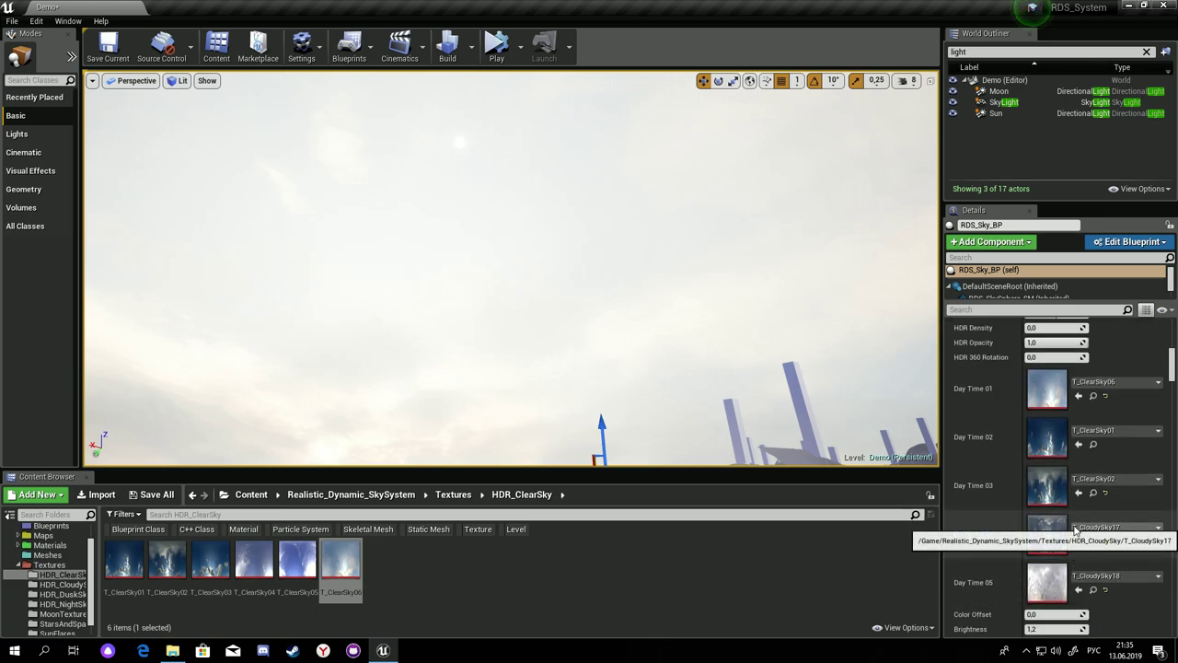
key(ctrl+z)
click(453, 495)
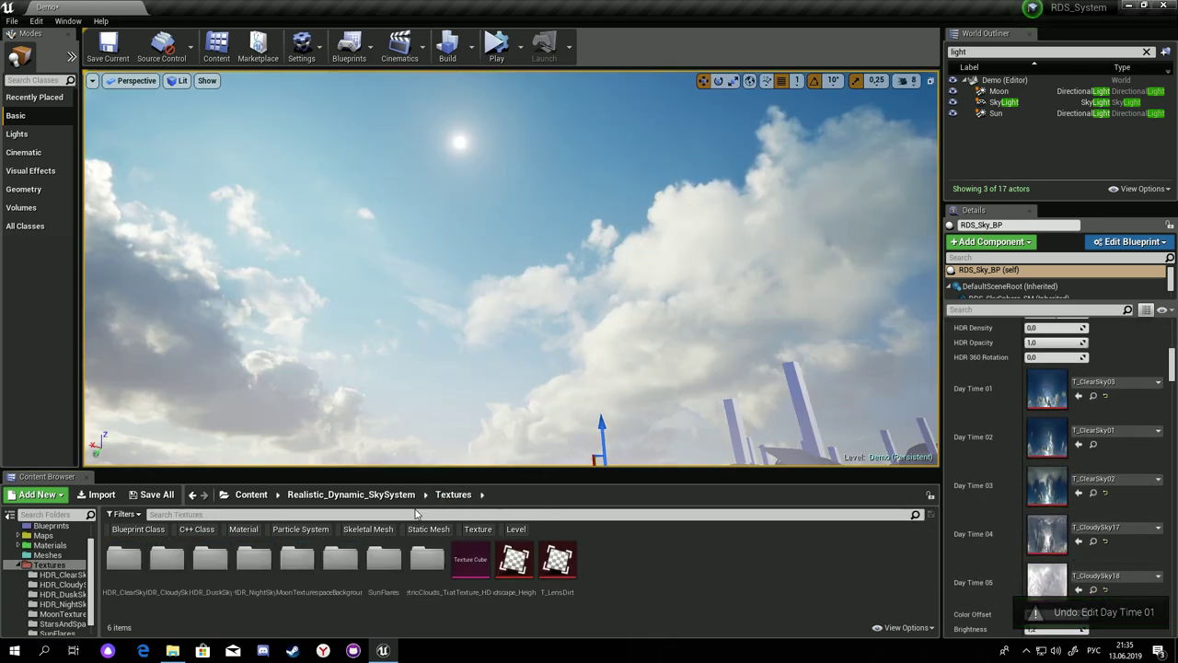
Open HDR_DuskSky and try T_DuskSky01 and T_DuskSky10 on Day Time 01, undoing each.
double_click(209, 589)
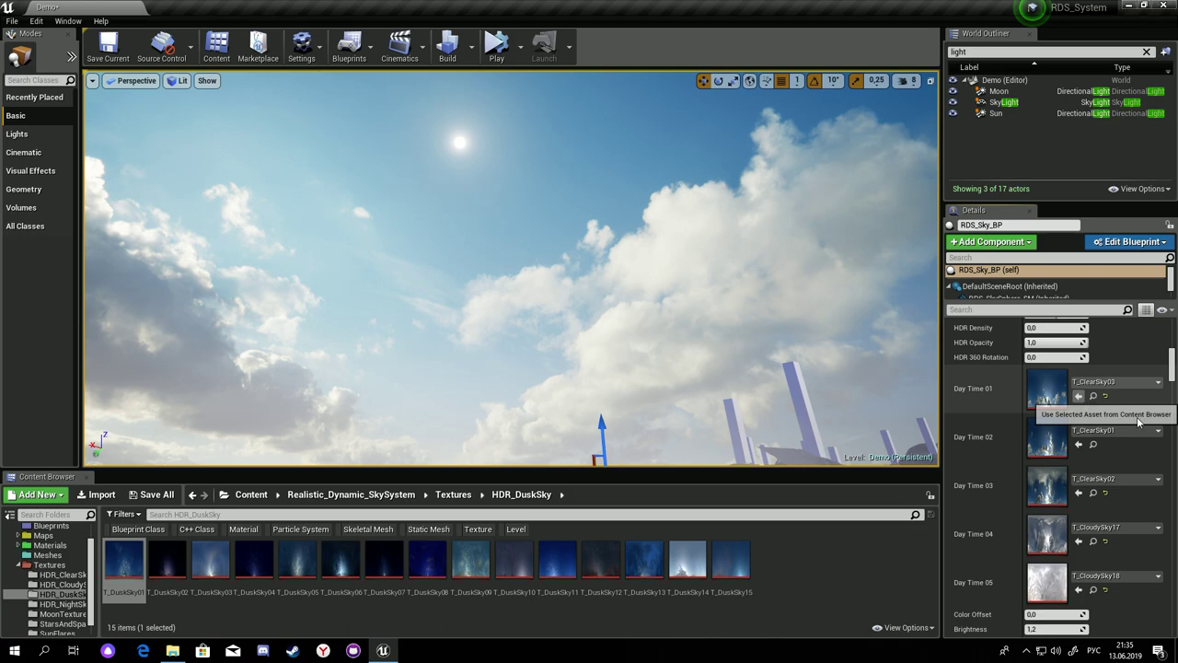
click(1079, 396)
right_drag(630, 287, 622, 287)
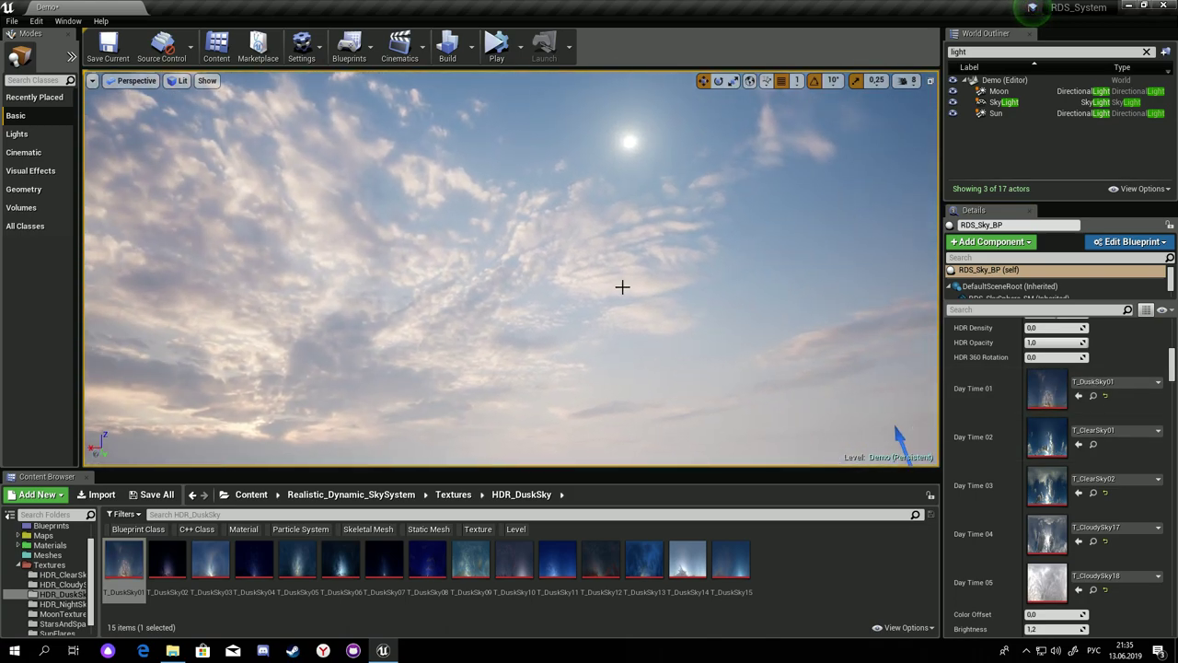
key(ctrl+z)
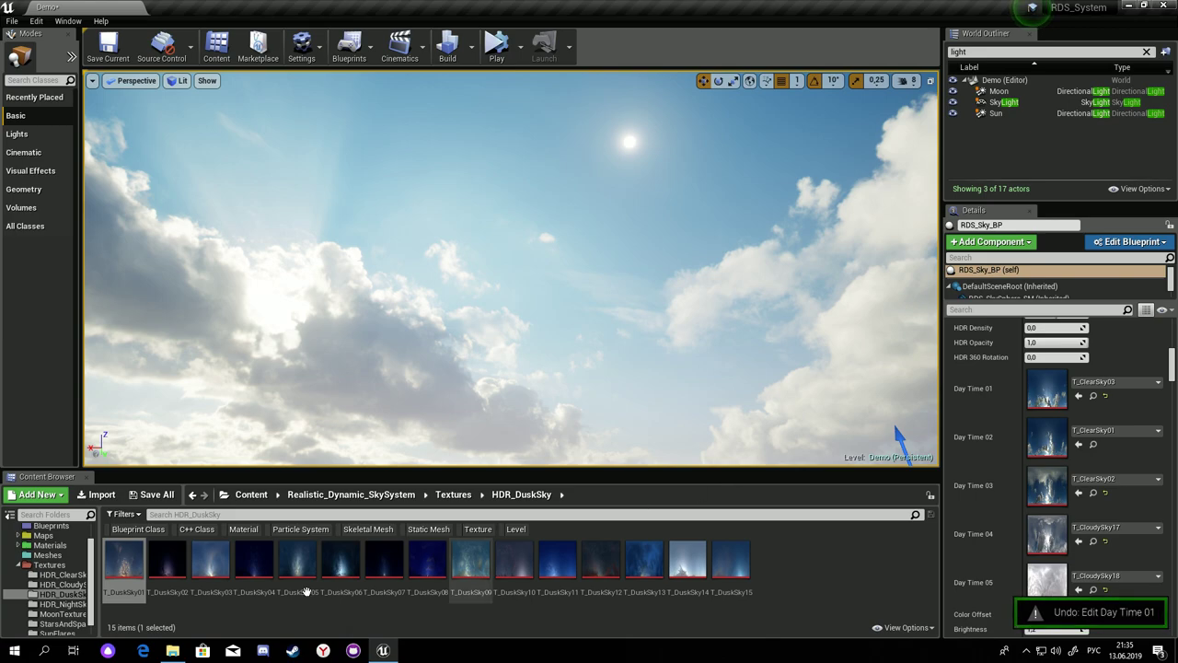
click(291, 553)
click(513, 557)
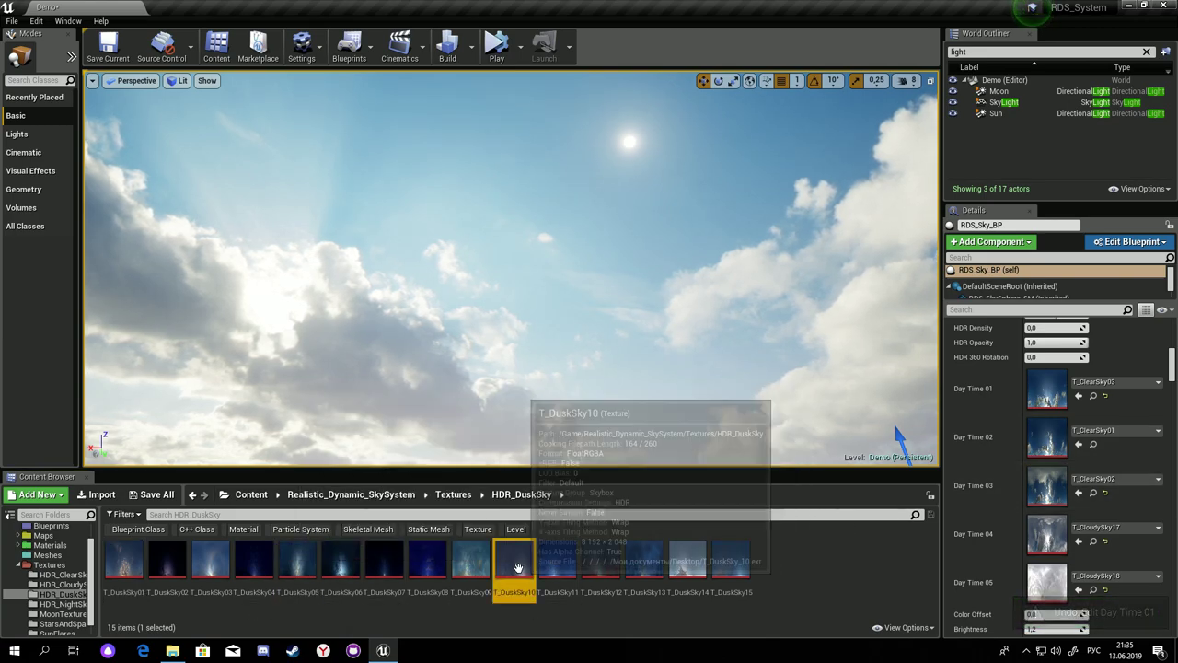
click(1079, 396)
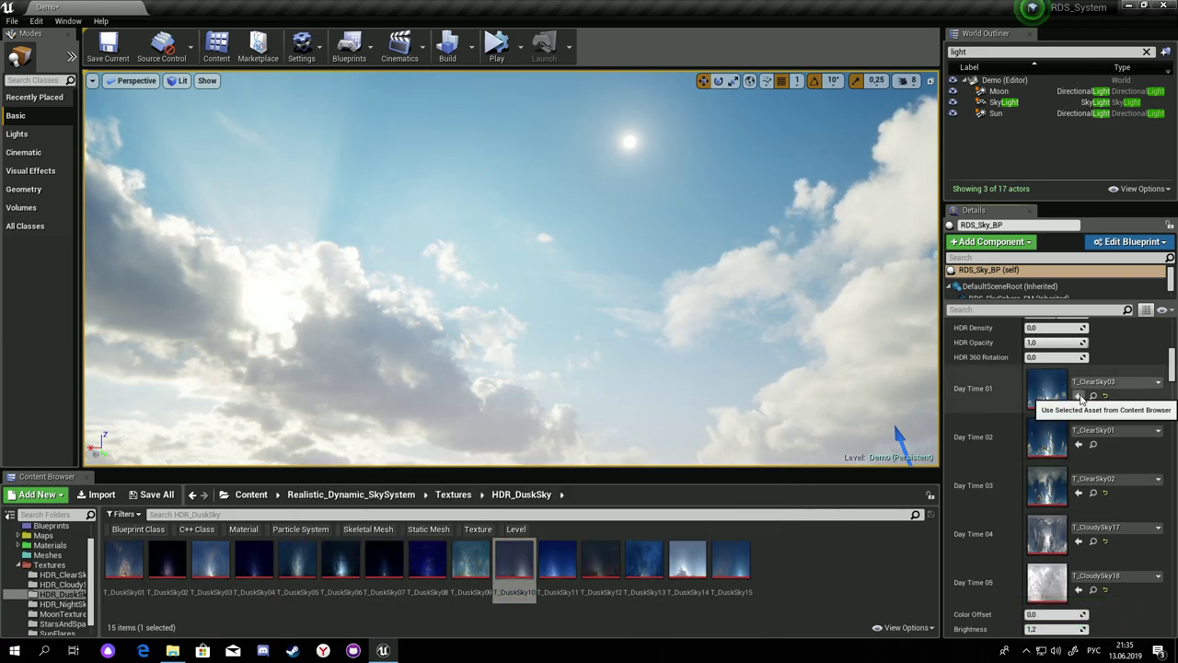
click(1063, 395)
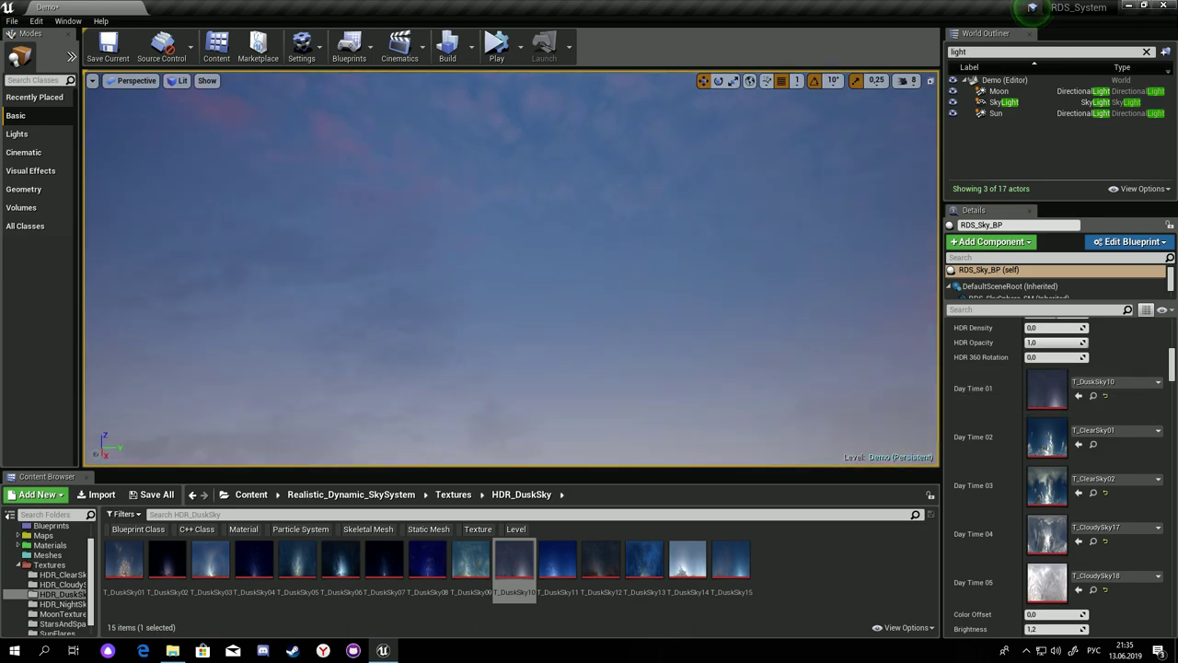
key(ctrl+z)
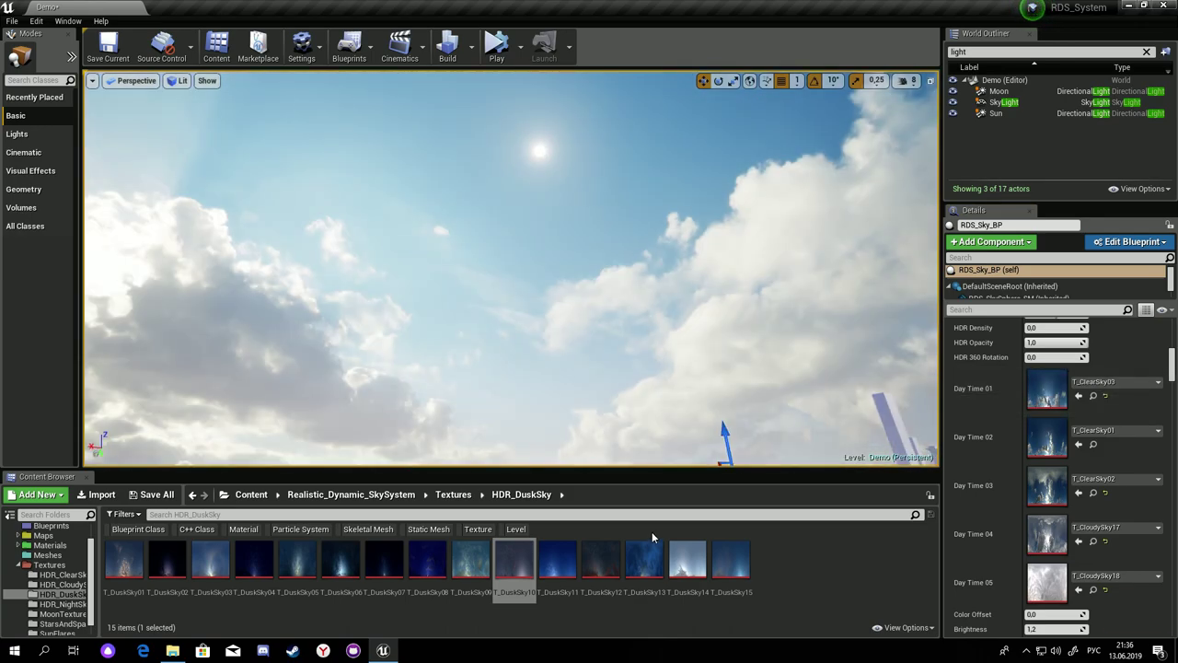
Try T_DuskSky12, undo it, and assign T_DuskSky13 to Day Time 01.
click(600, 558)
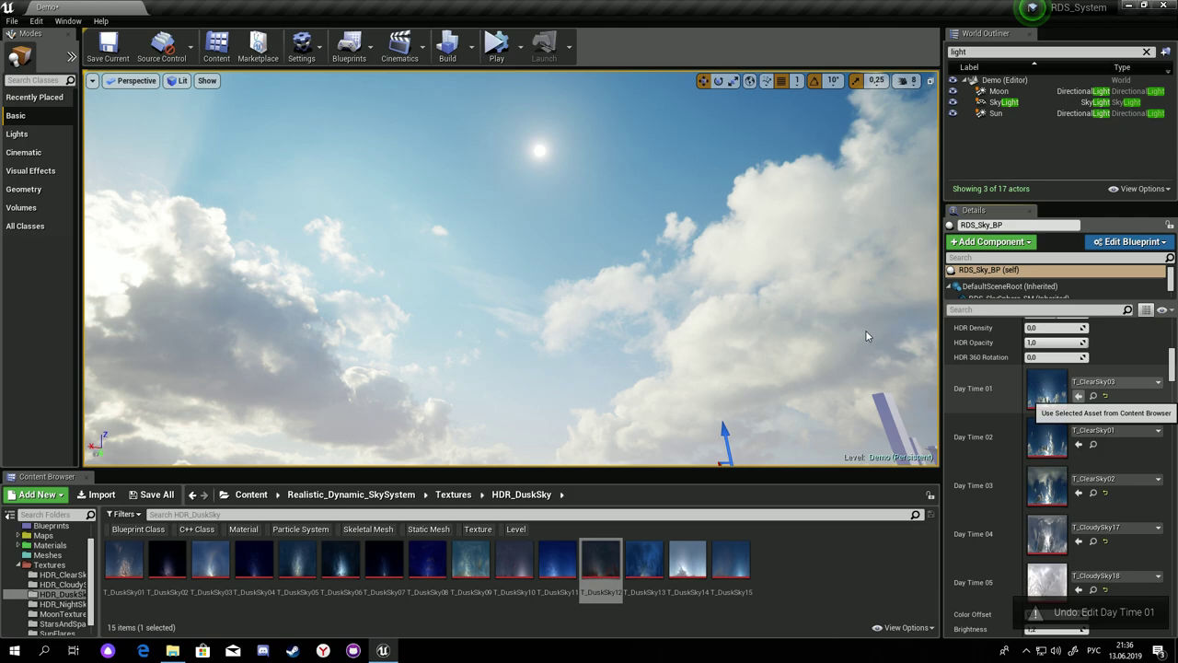
click(1078, 396)
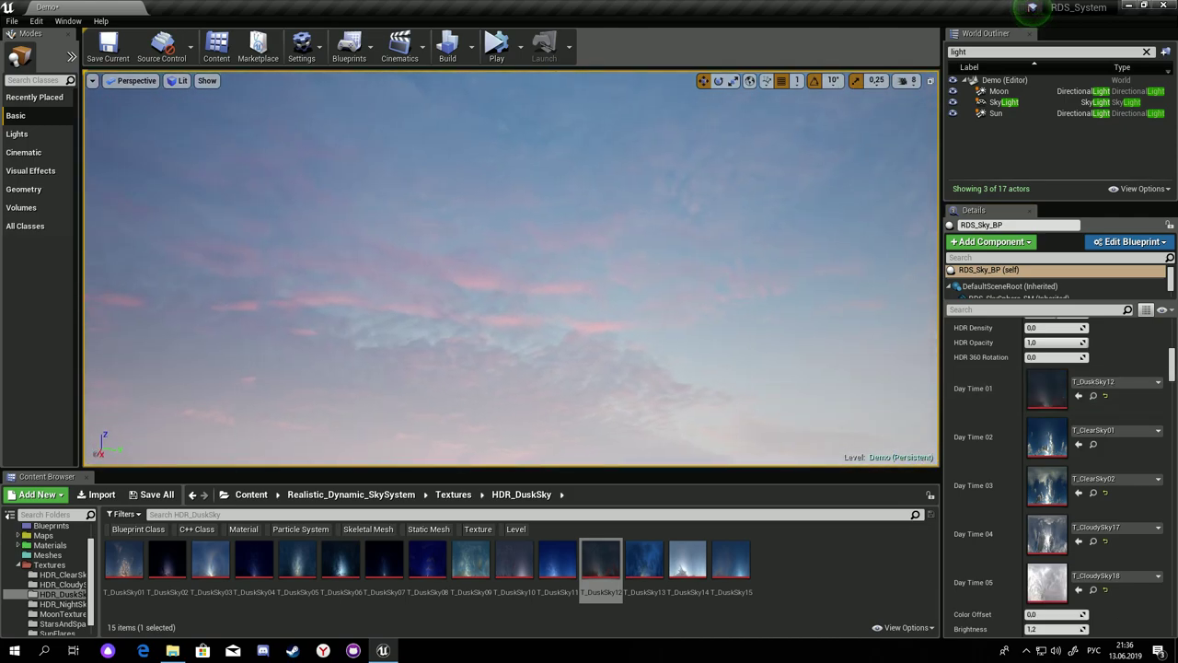
key(ctrl+z)
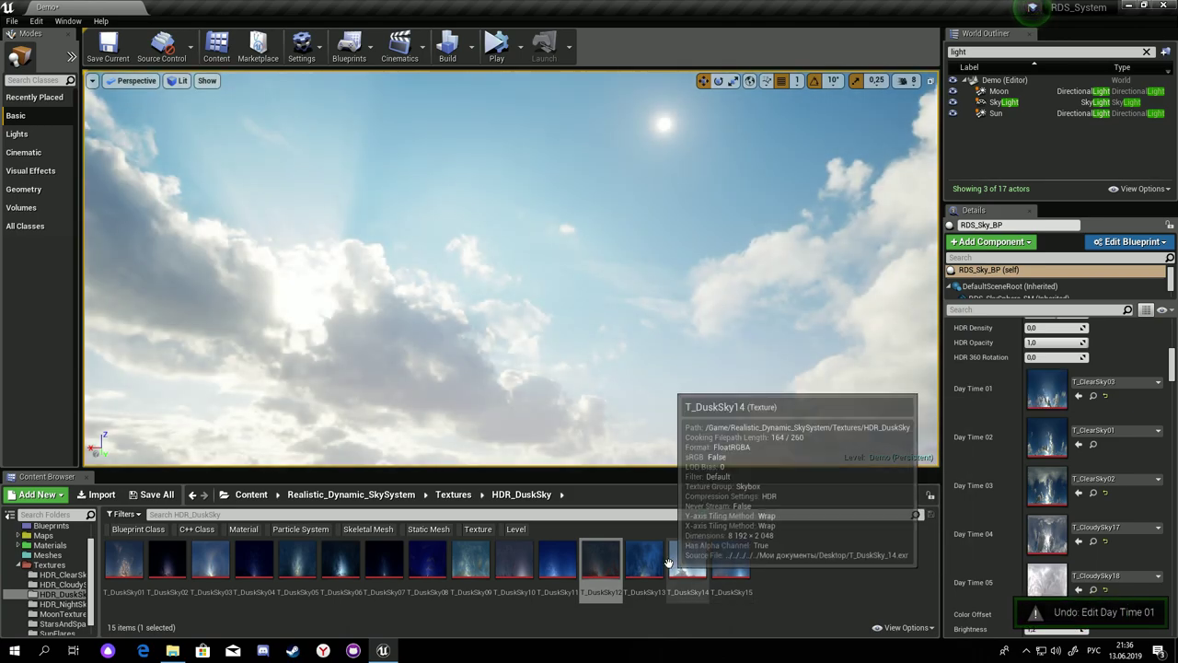
click(644, 559)
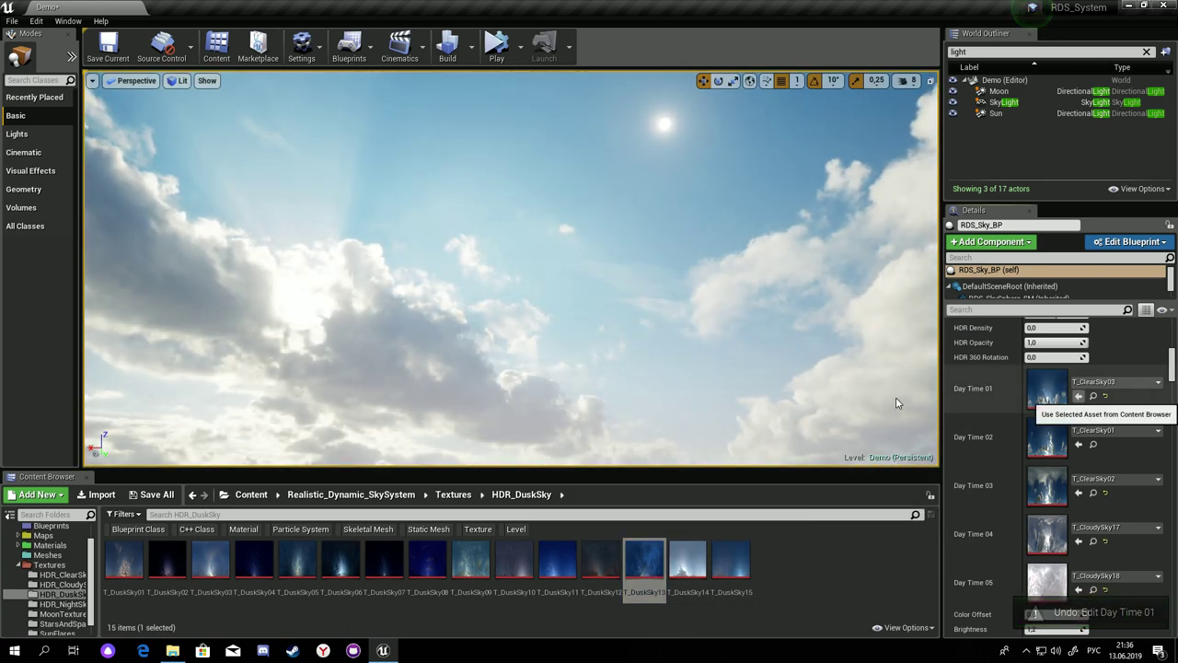
click(1079, 395)
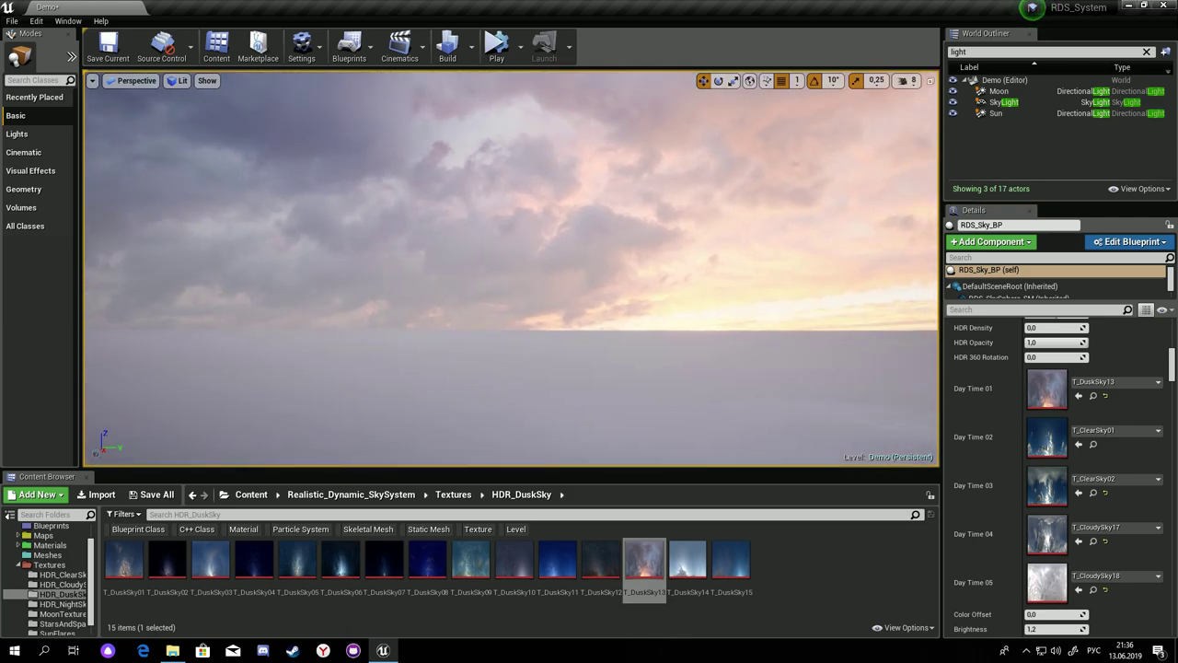
Preview colour offset and brightness changes, bringing brightness back to about 1.2.
right_drag(815, 357, 815, 357)
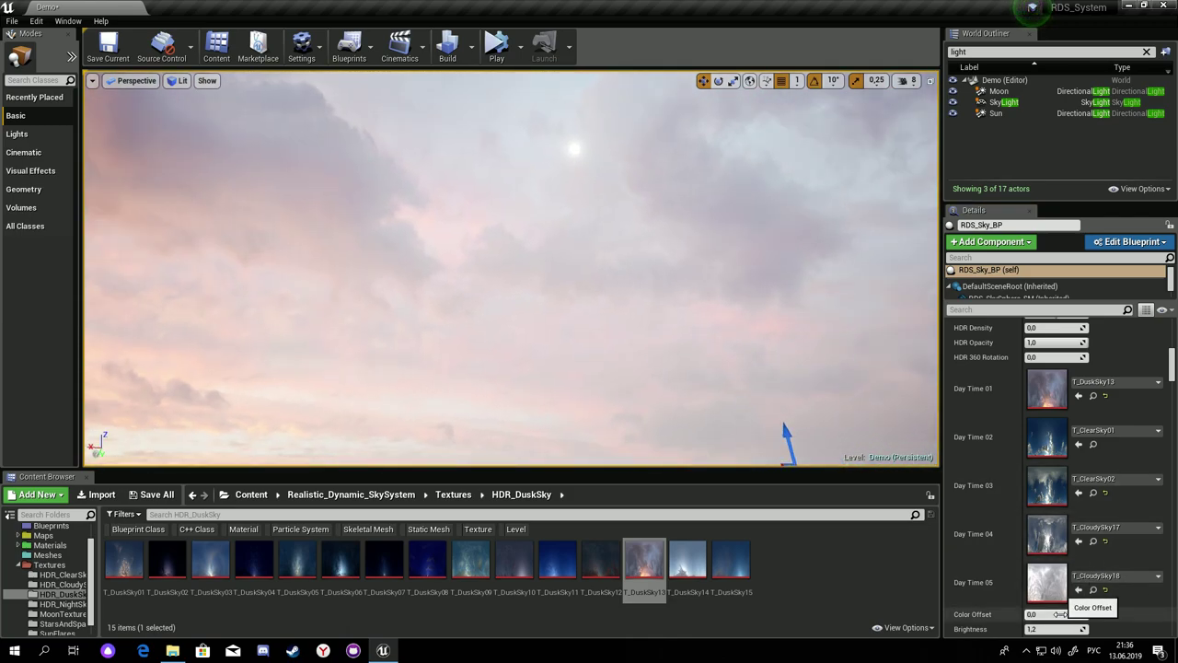
mouse_move(1053, 614)
mouse_down()
mouse_move(1081, 614)
mouse_move(1040, 614)
mouse_up()
scroll(1059, 552, down, 2)
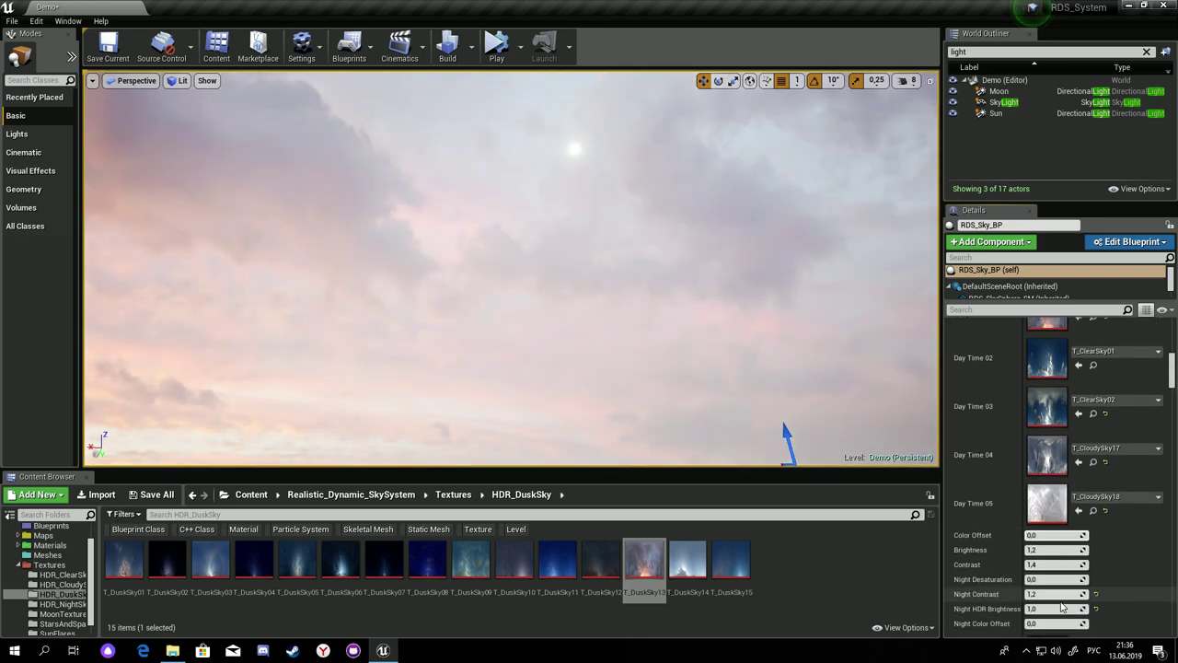
scroll(1057, 497, down, 2)
scroll(1054, 451, down, 2)
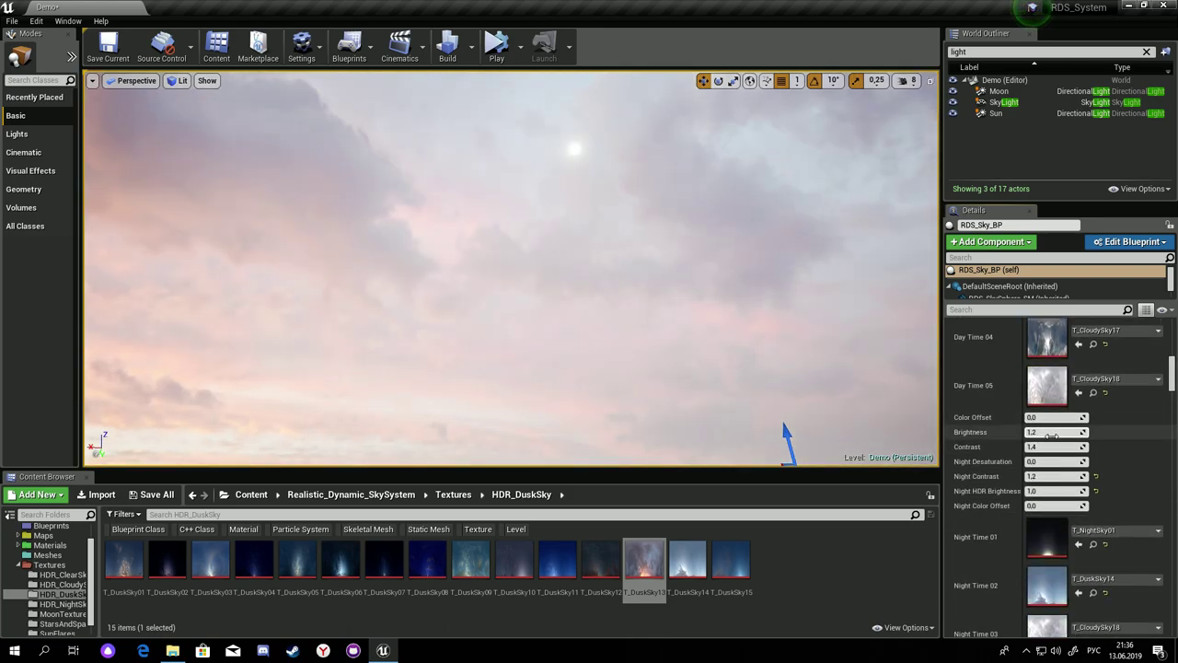
drag(1052, 432, 1031, 433)
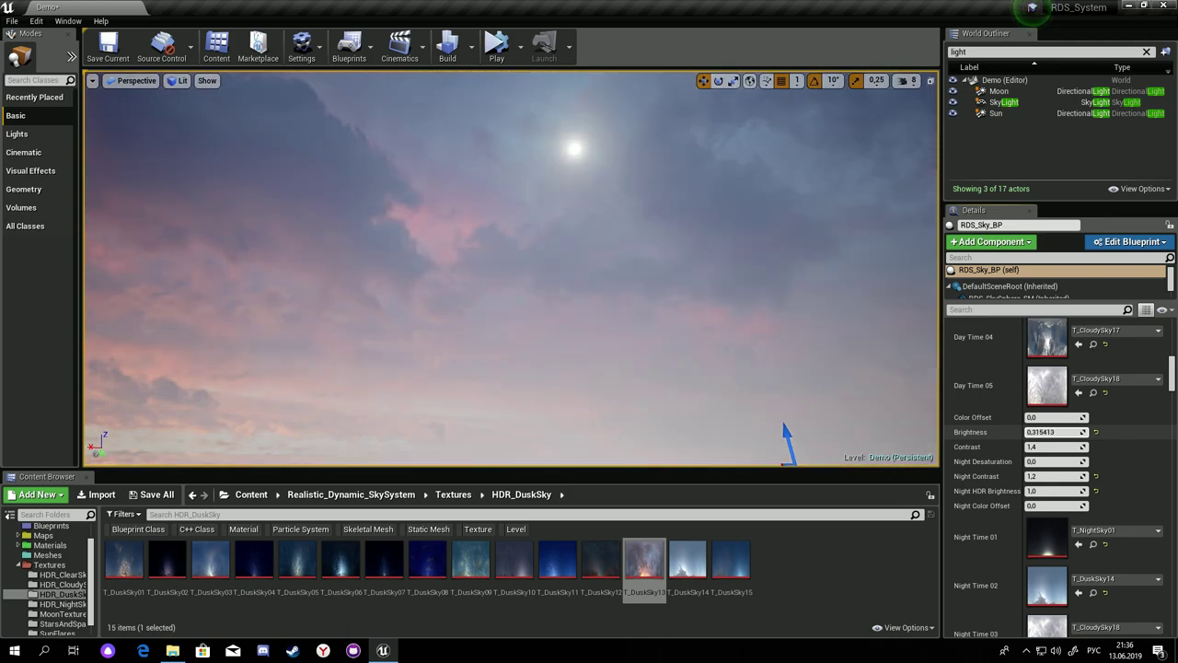
drag(1052, 431, 1059, 431)
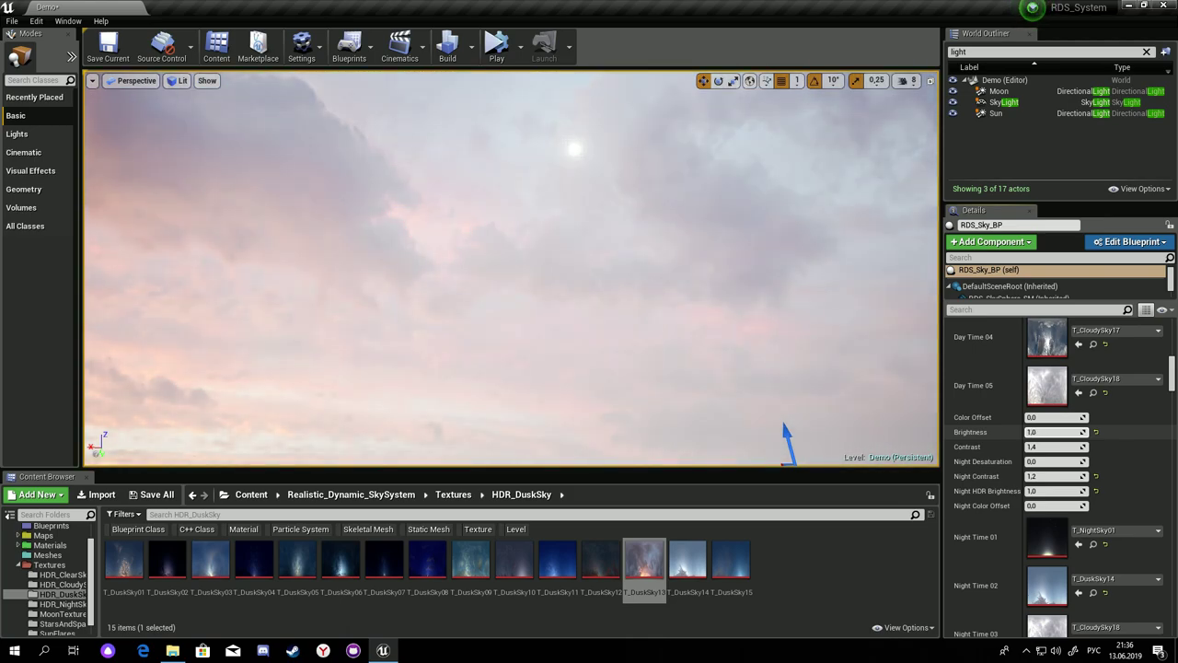
click(1061, 432)
key(Return)
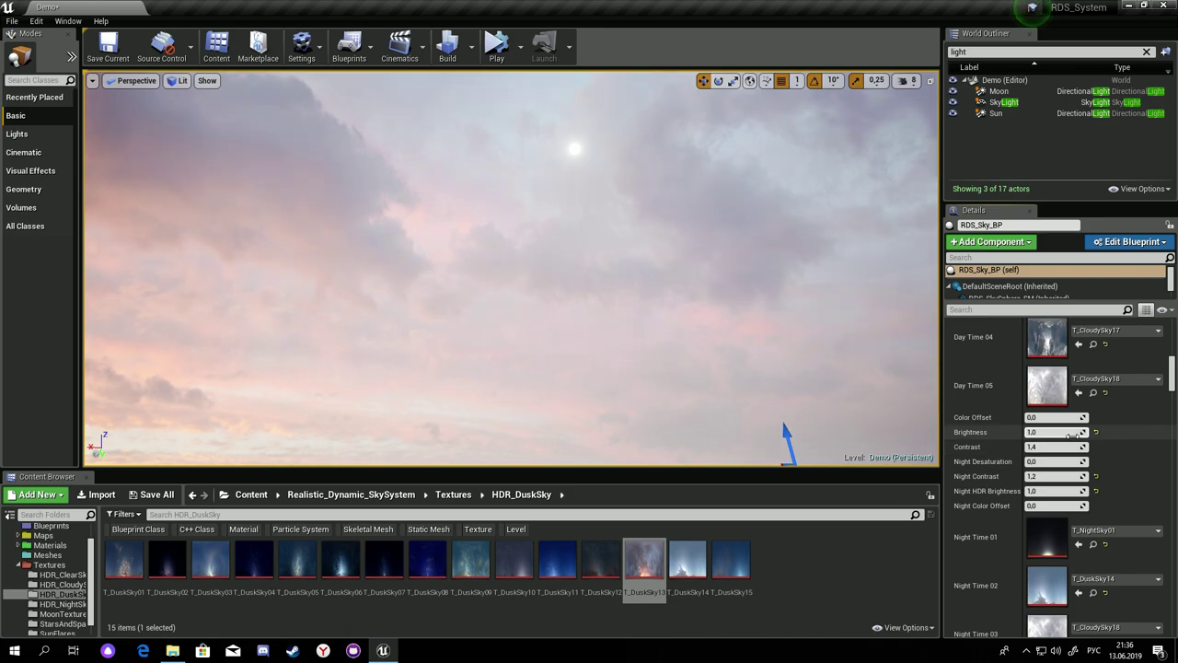
text(1,2)
drag(1077, 433, 1084, 433)
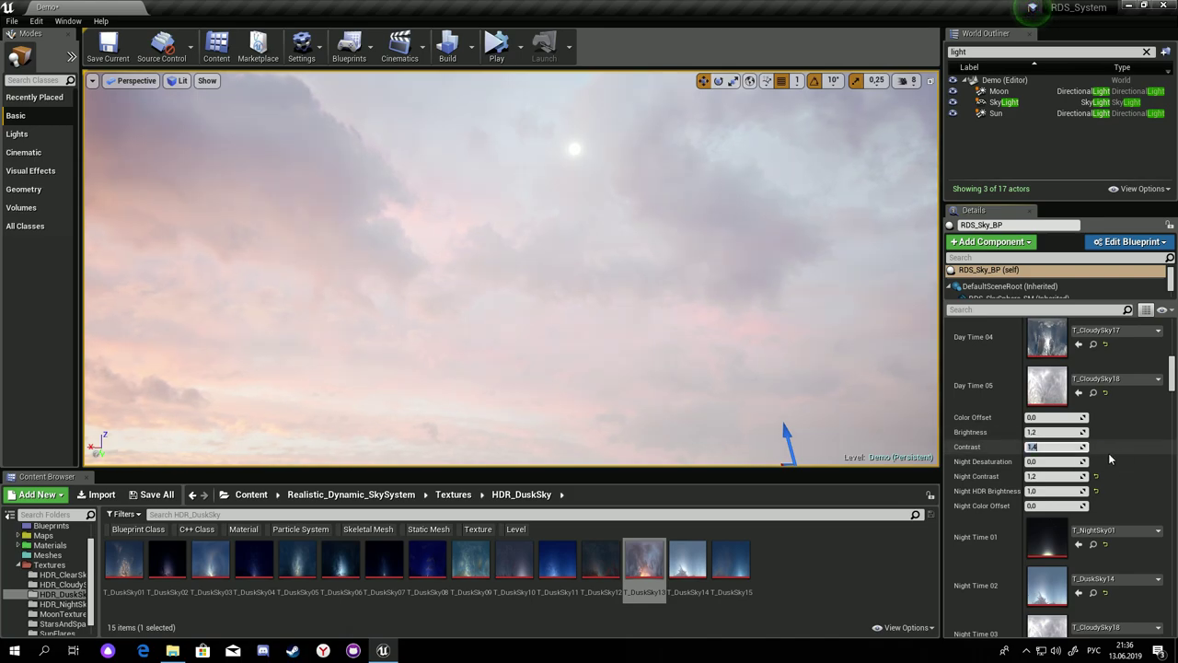
Test contrast values, reset brightness to 1.2, and set Contrast to 2.0.
text(3)
key(Return)
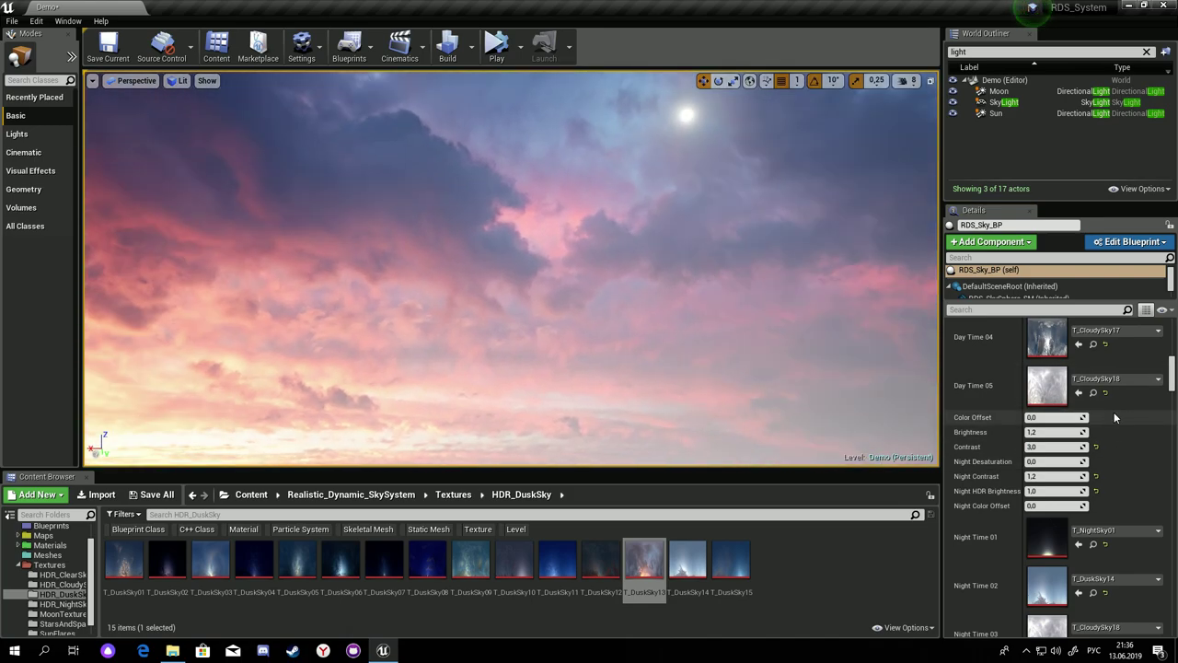
text(2)
key(Return)
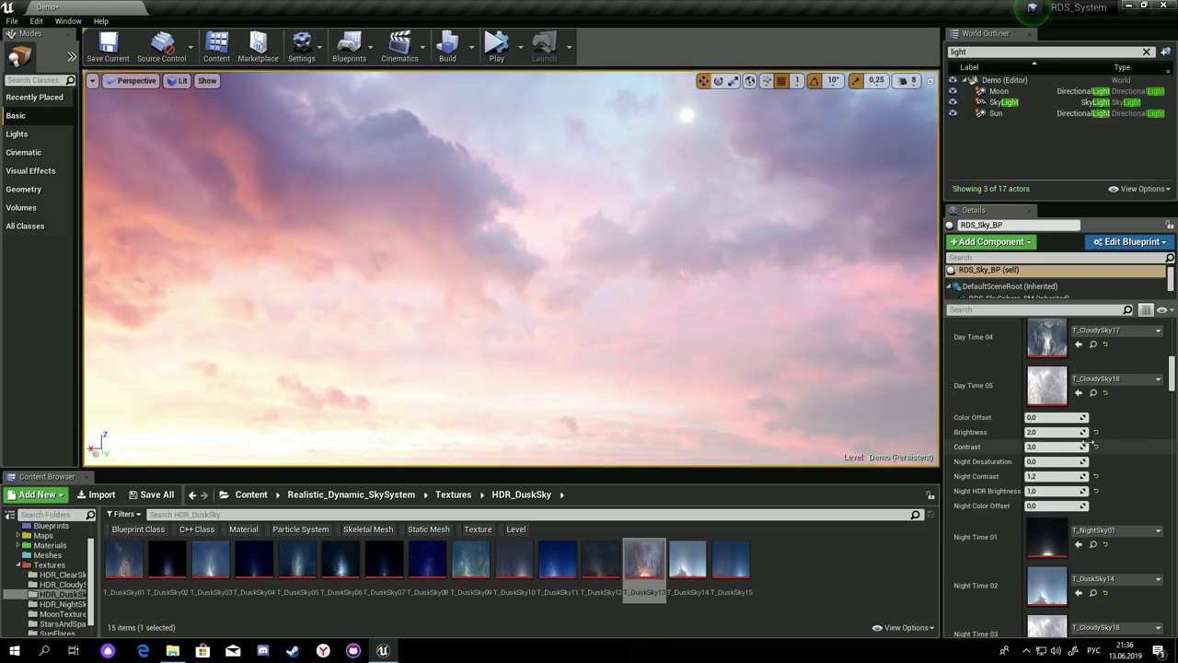
drag(1079, 446, 1073, 446)
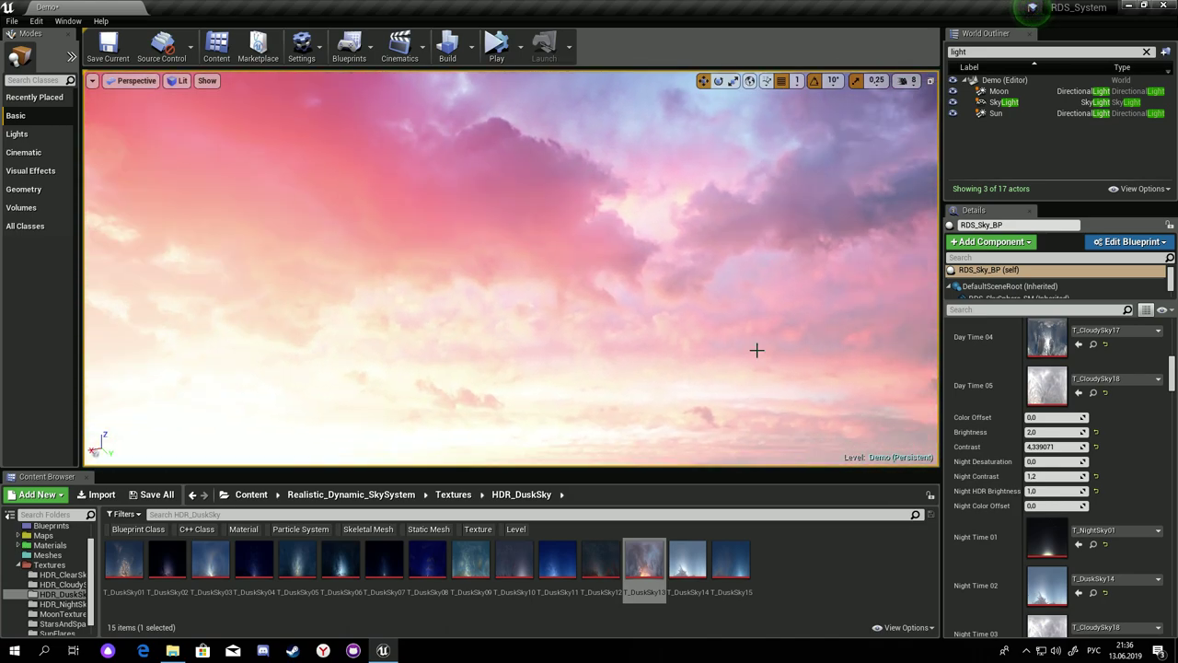
click(1095, 446)
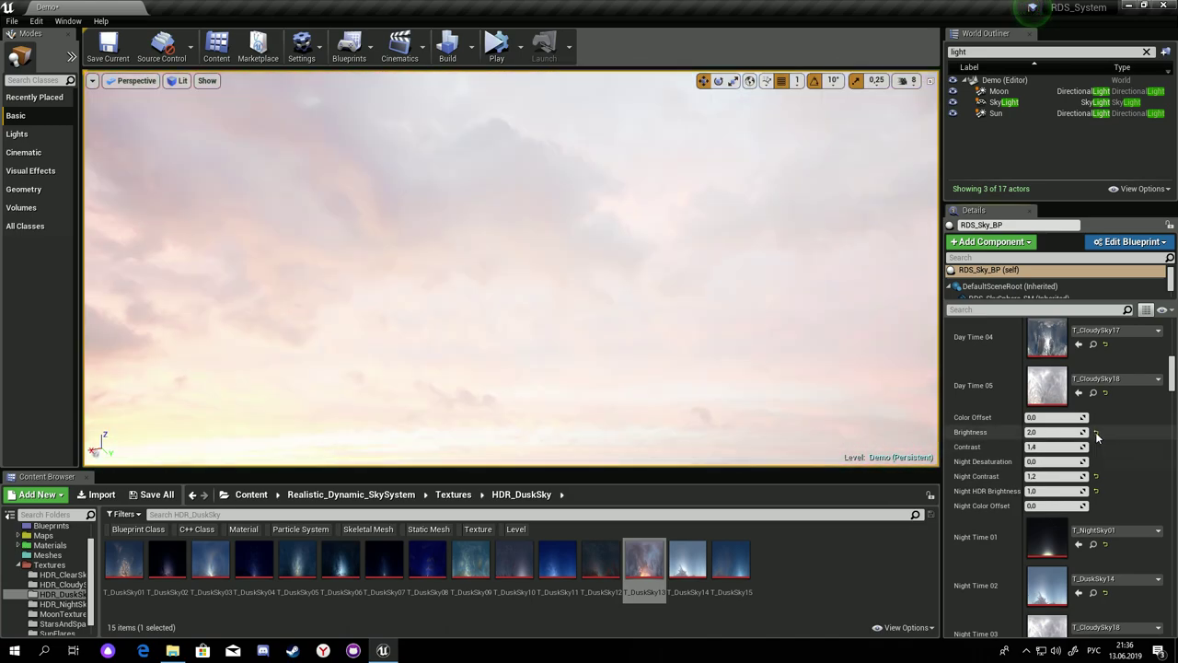
click(1096, 434)
click(1081, 445)
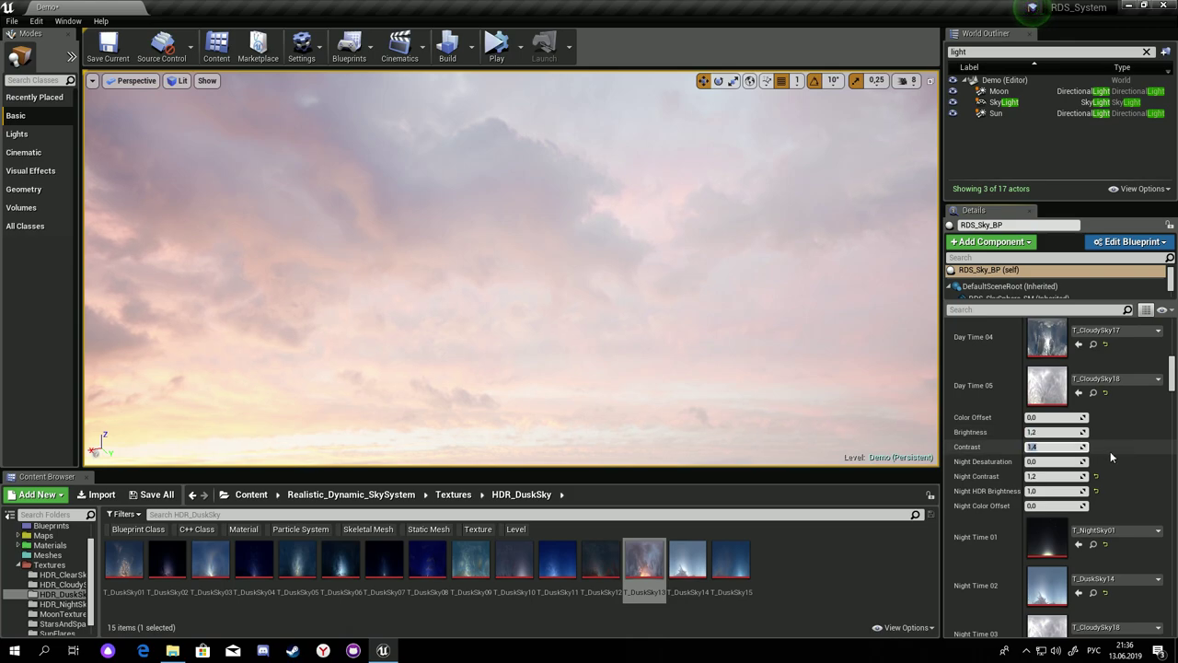
text(2)
key(Return)
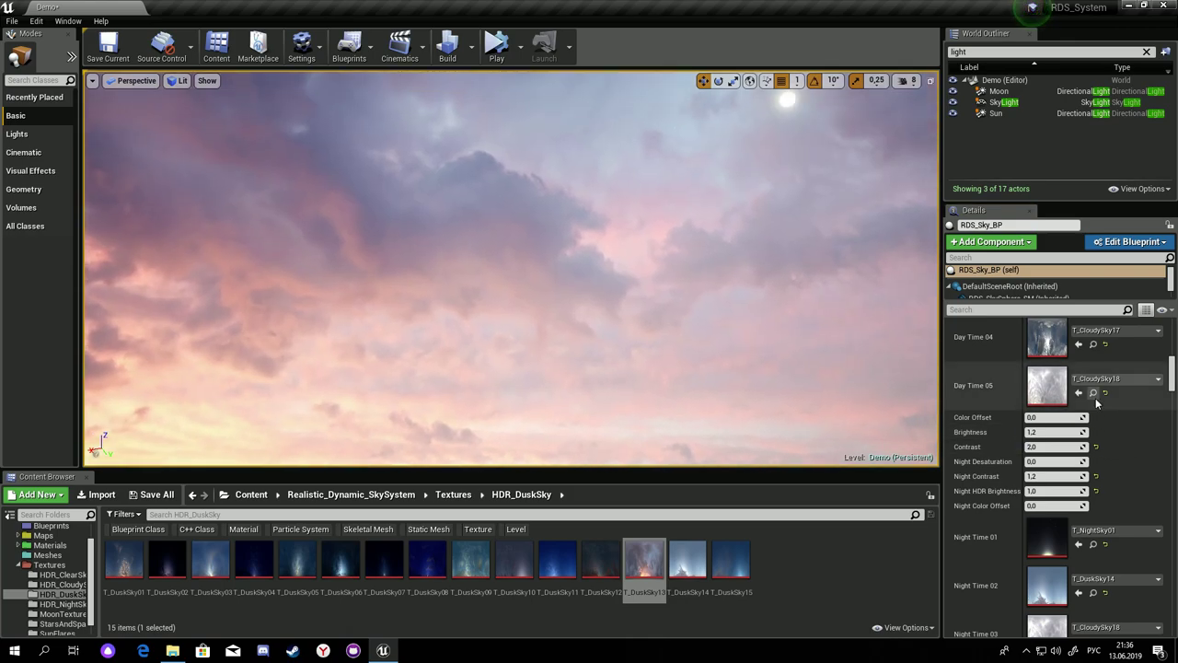
scroll(1058, 432, down, 1)
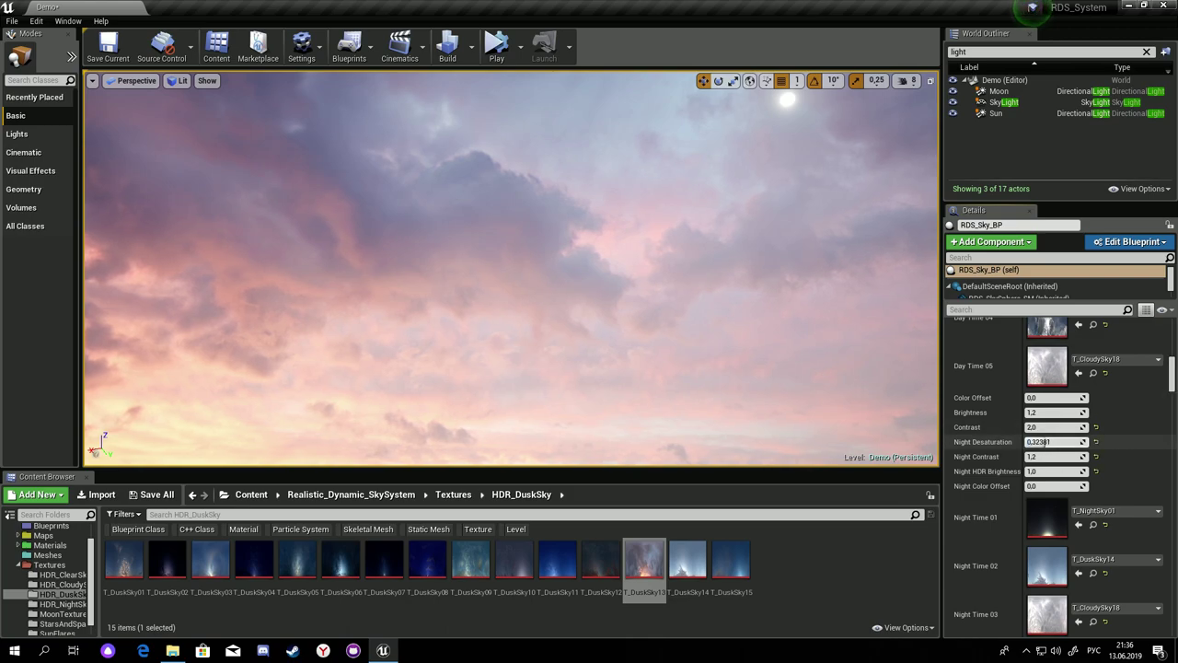
scroll(1046, 443, up, 10)
Reset Night HDR Brightness to 2.0, Night Contrast to 1.4 and Night Color Offset to 0.0.
drag(1053, 500, 1086, 499)
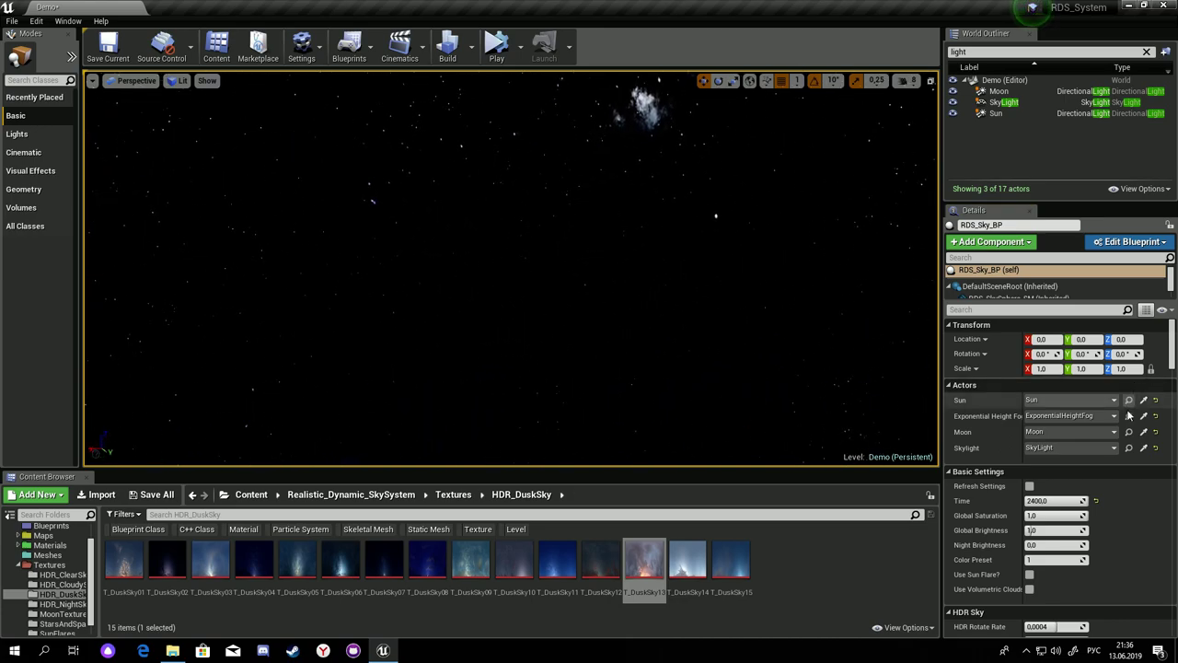
scroll(1125, 480, down, 15)
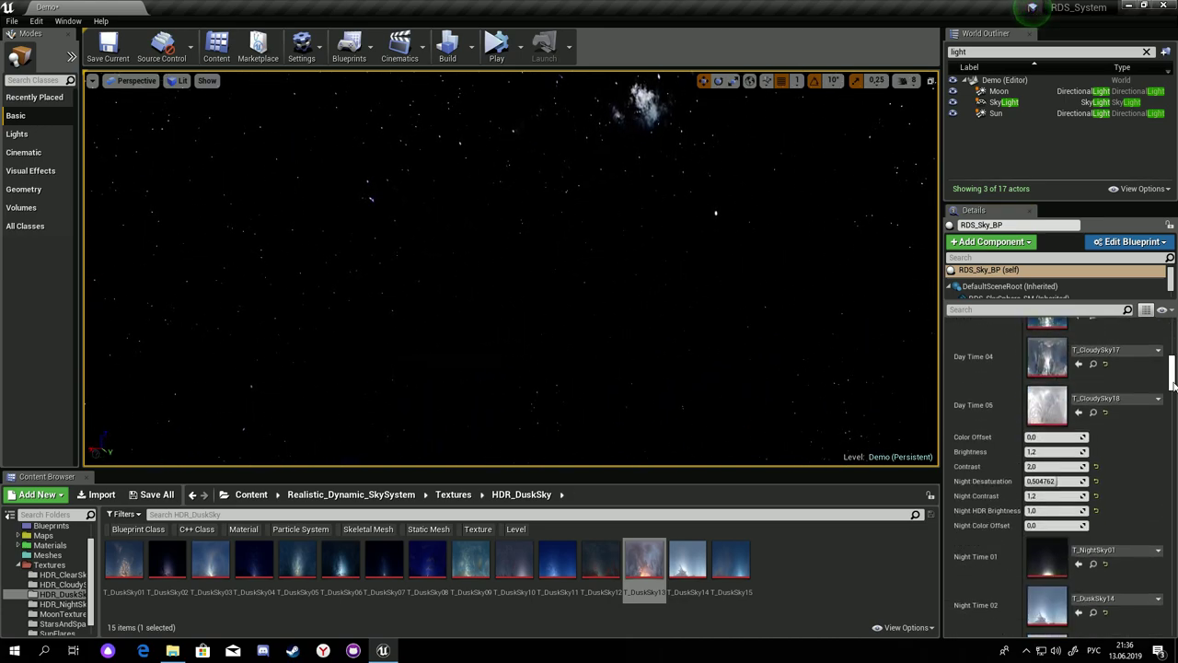
scroll(1172, 385, down, 3)
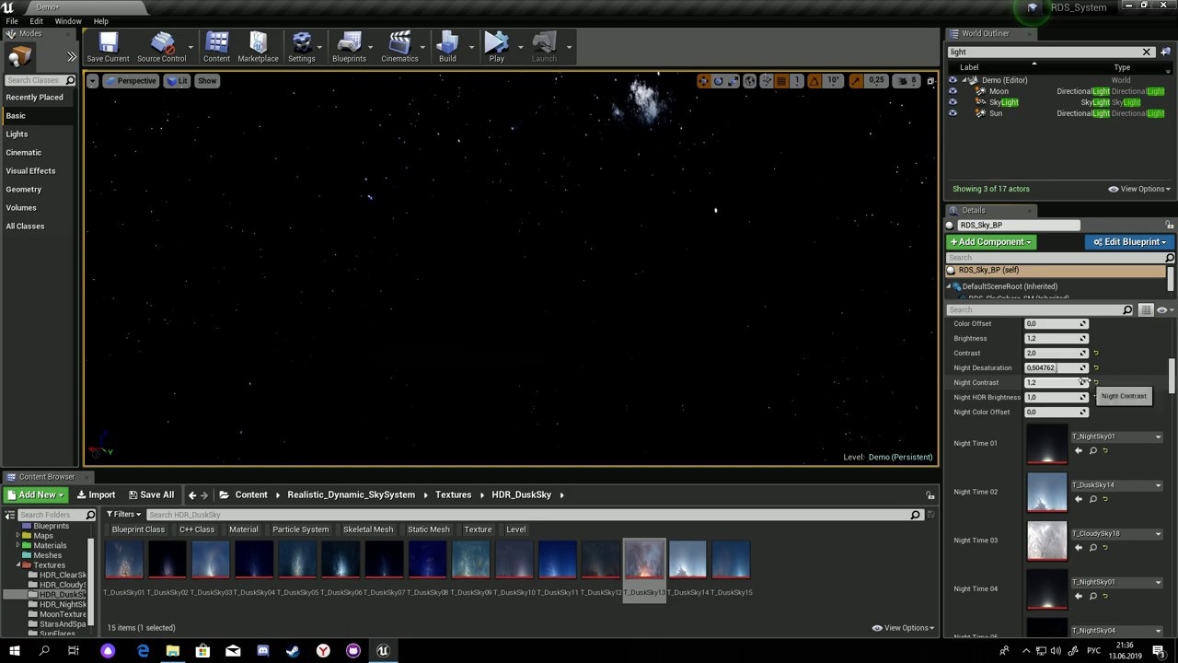
drag(1059, 367, 1049, 367)
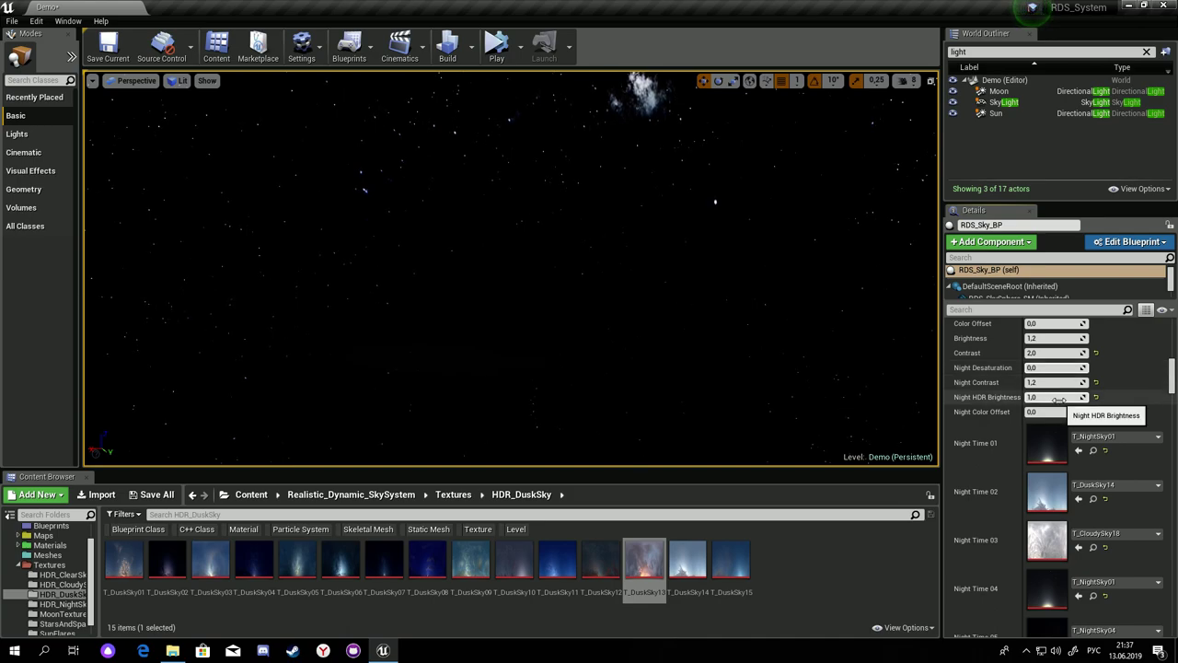
drag(1054, 396, 1104, 396)
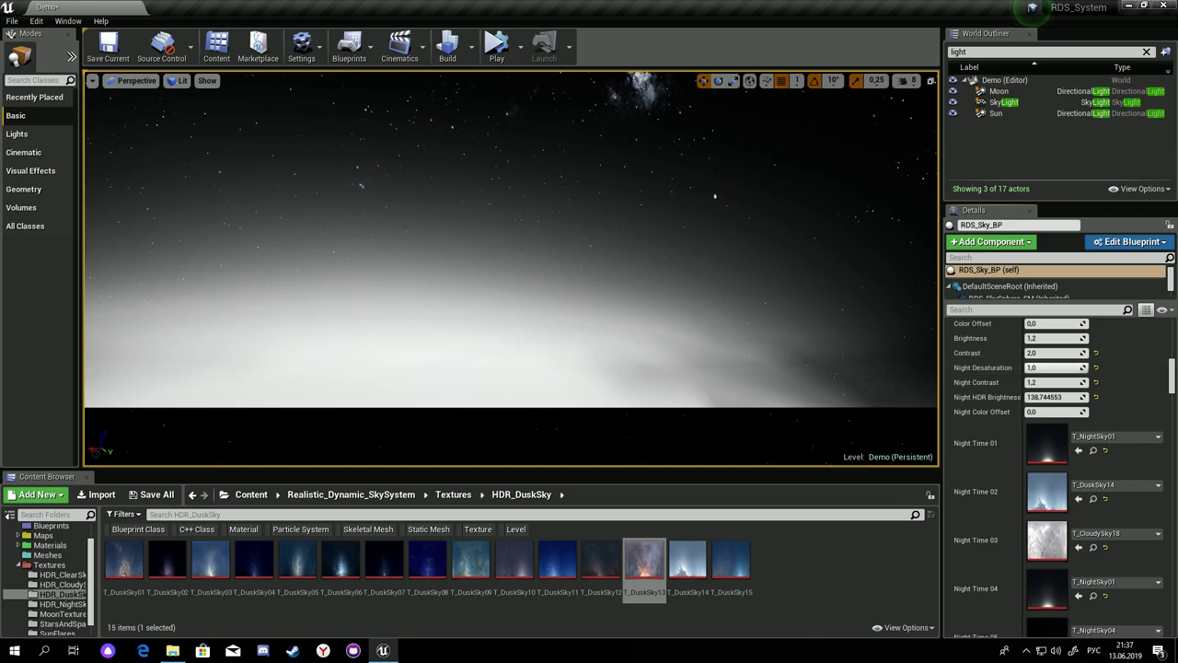
click(1096, 397)
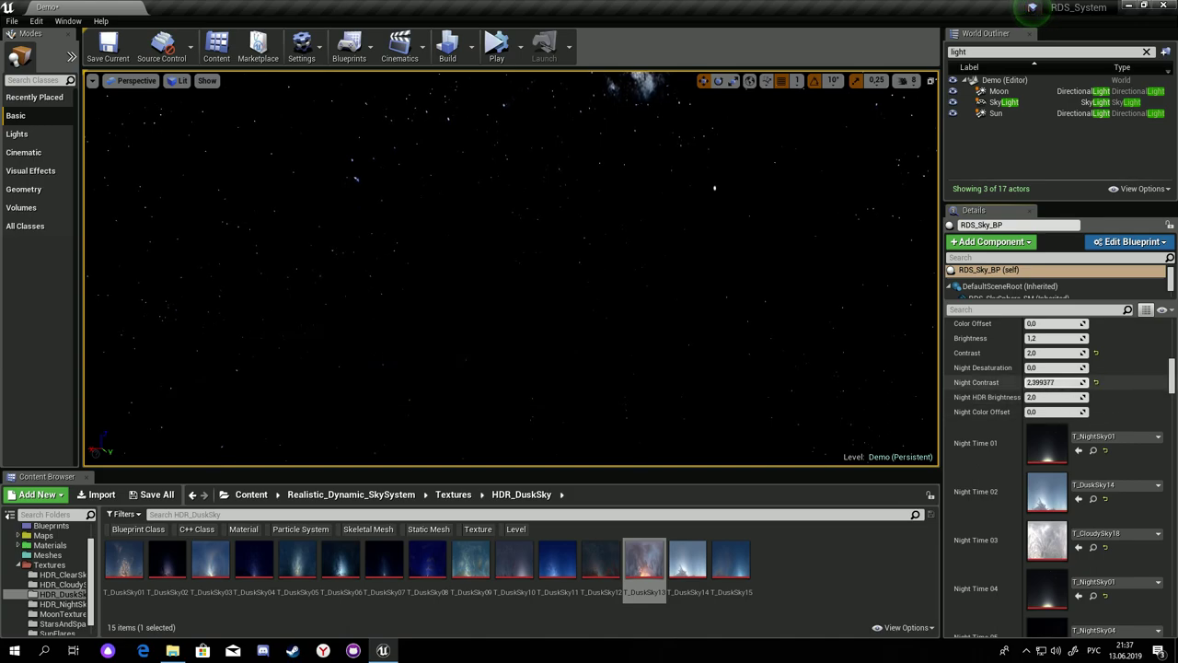
key(Return)
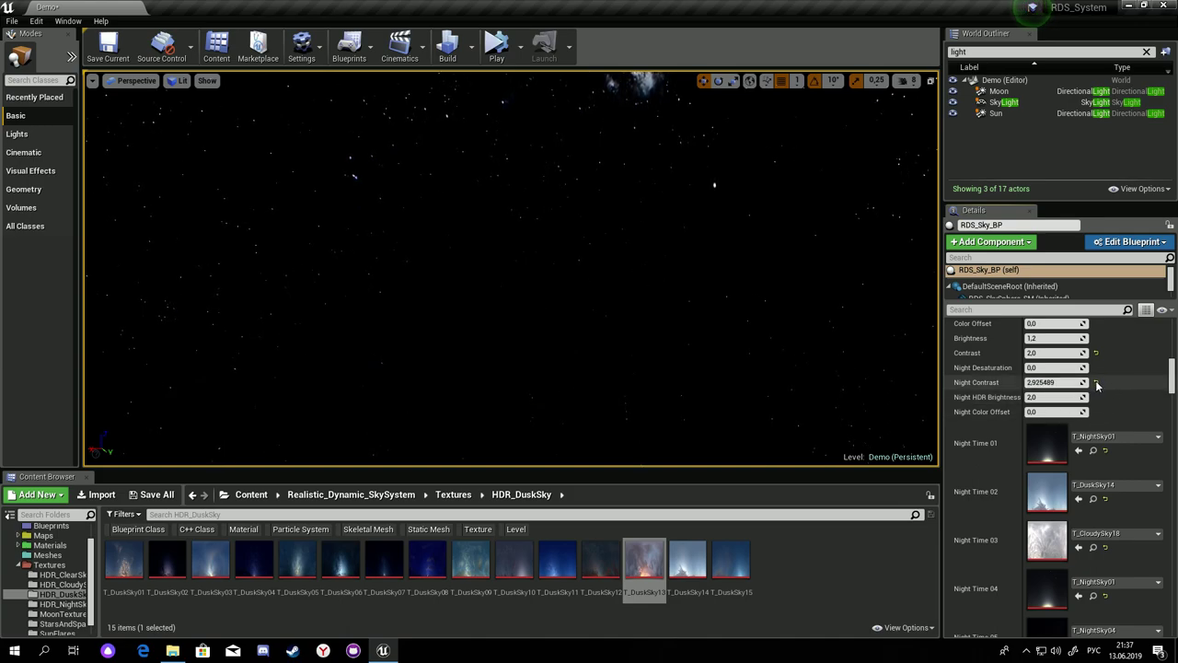
mouse_move(1077, 382)
mouse_down()
mouse_move(1077, 411)
mouse_move(1045, 412)
mouse_up()
click(1095, 382)
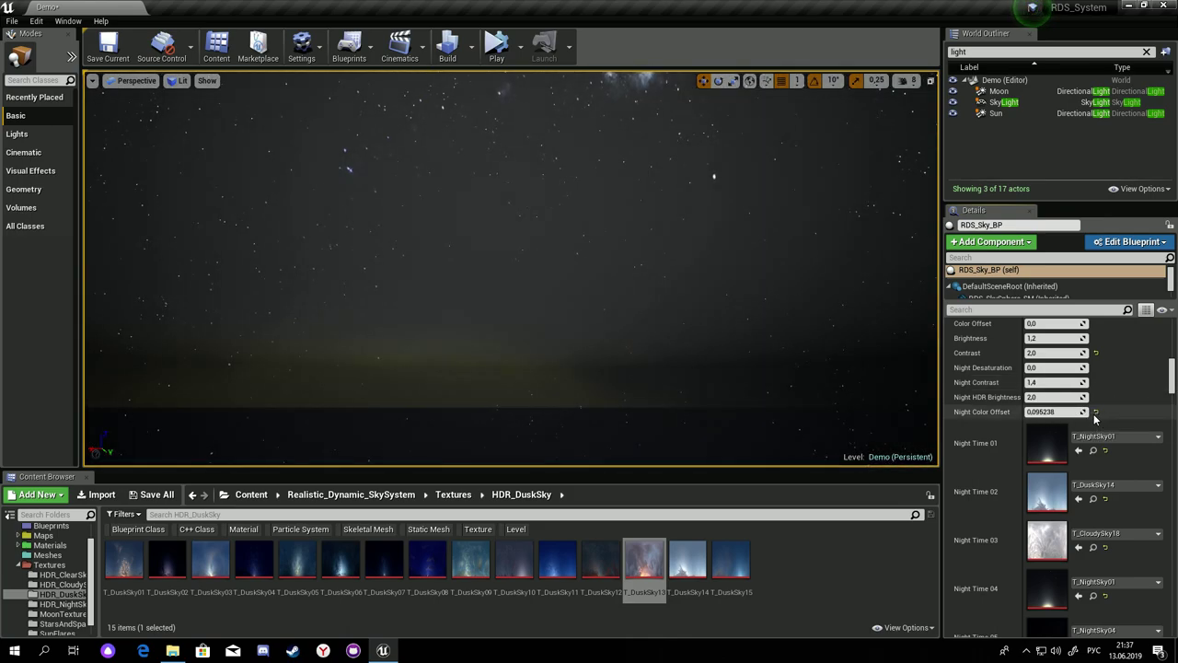
click(1095, 411)
scroll(1101, 416, down, 2)
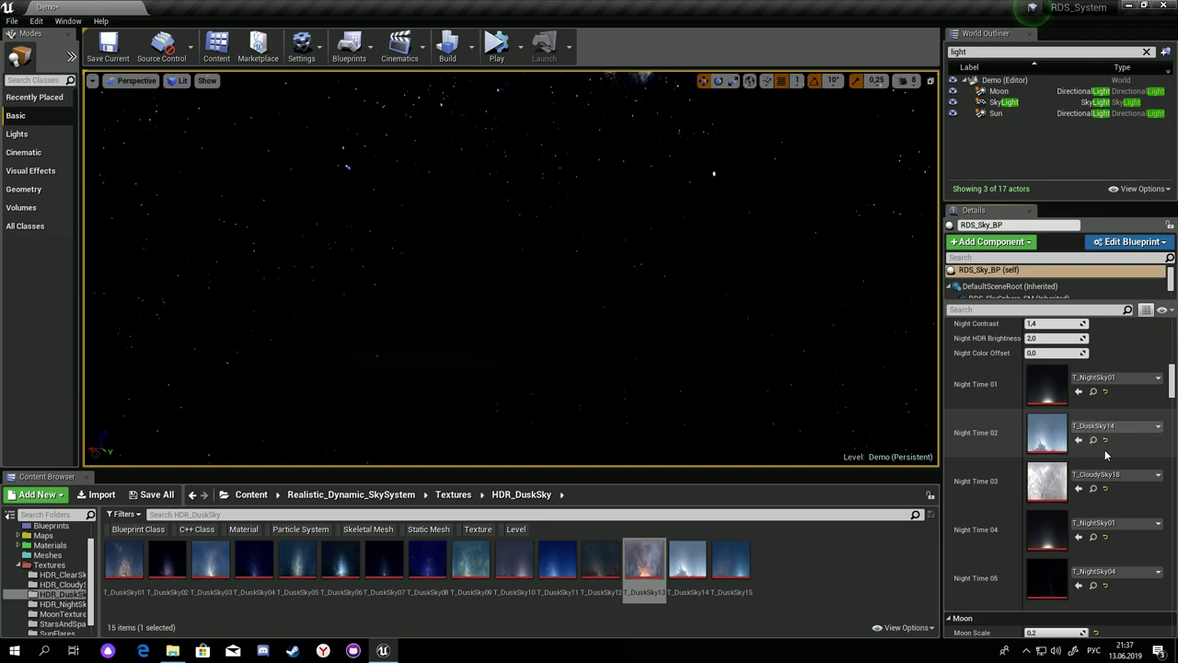
Try T_DuskSky14 and T_DuskSky15 on Night Time 01, undoing both to keep T_NightSky01.
click(1093, 441)
click(1078, 391)
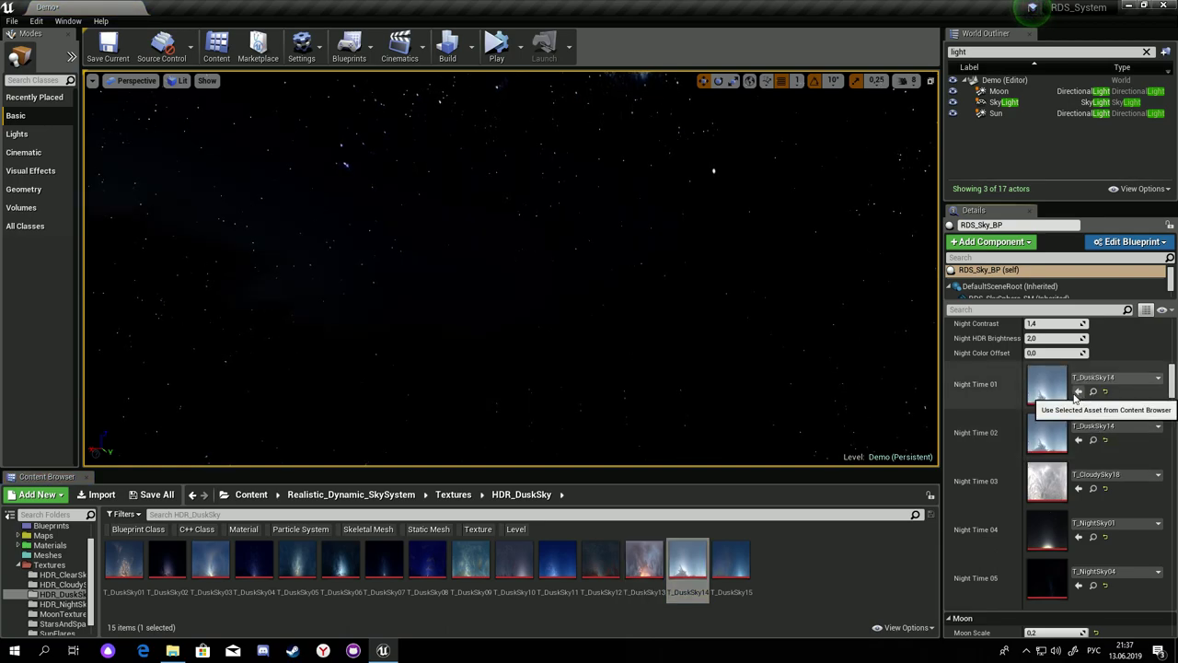
key(ctrl+z)
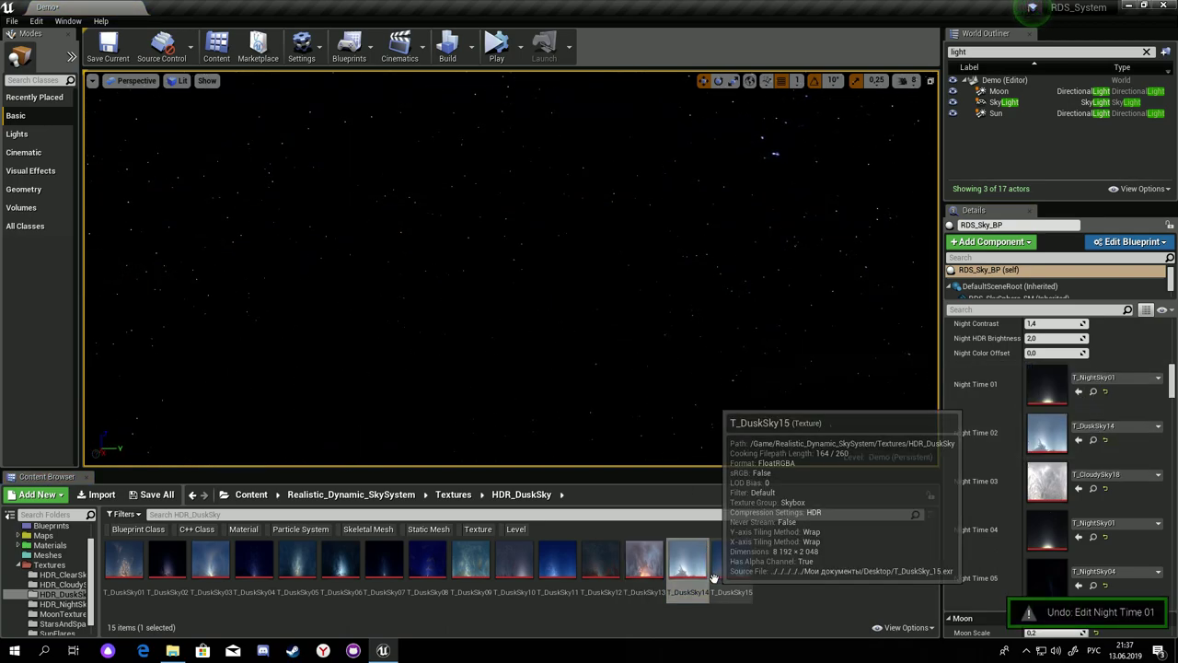
click(730, 560)
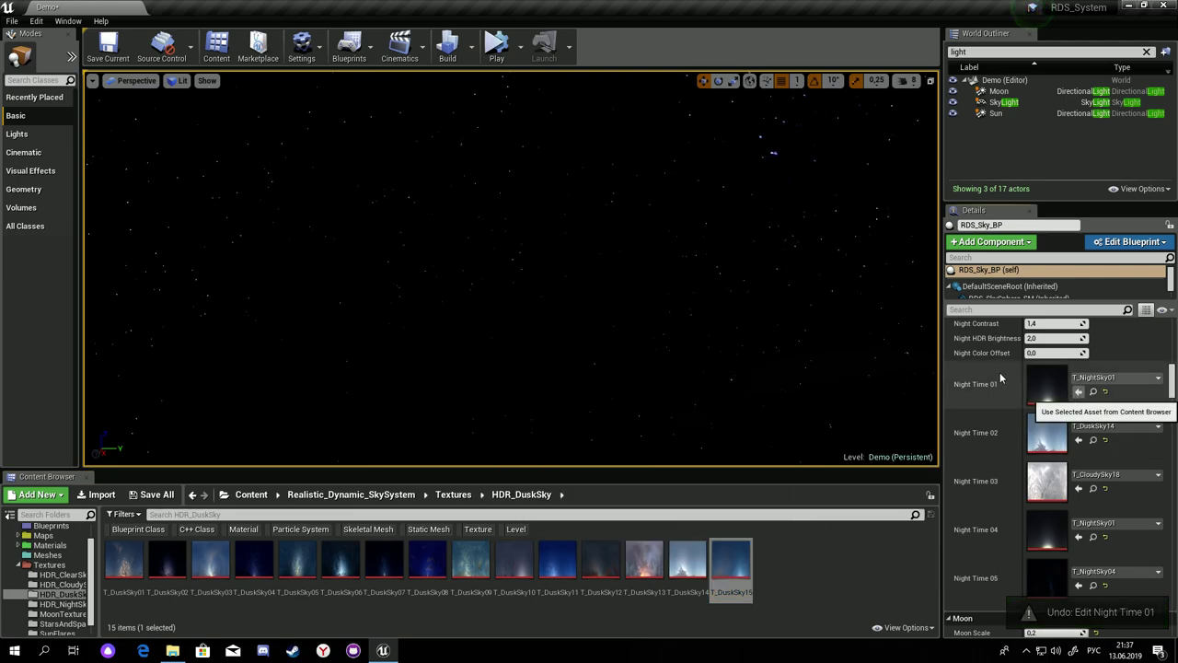
click(1078, 391)
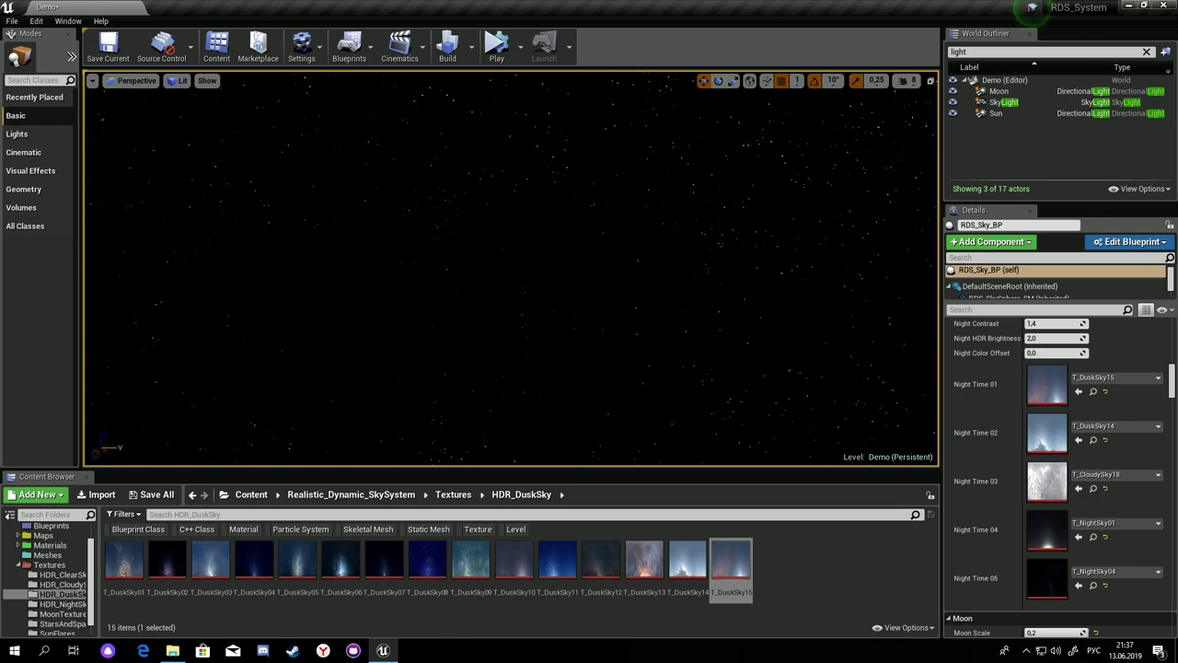
key(ctrl+z)
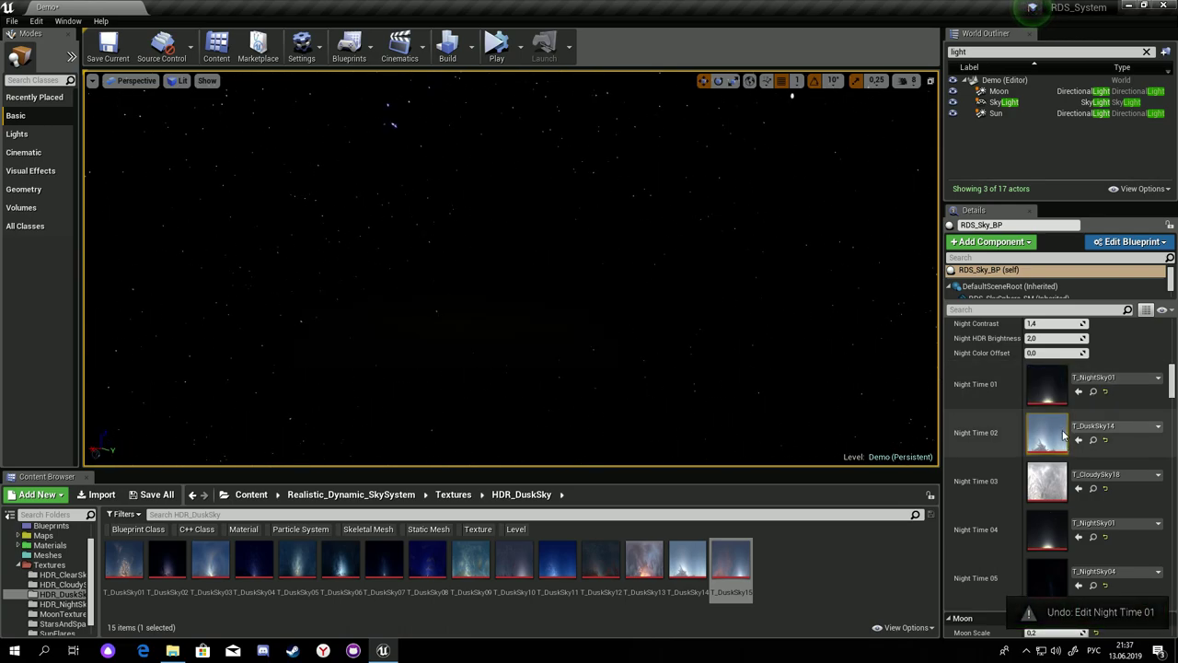
scroll(1058, 444, down, 1)
scroll(1058, 445, down, 3)
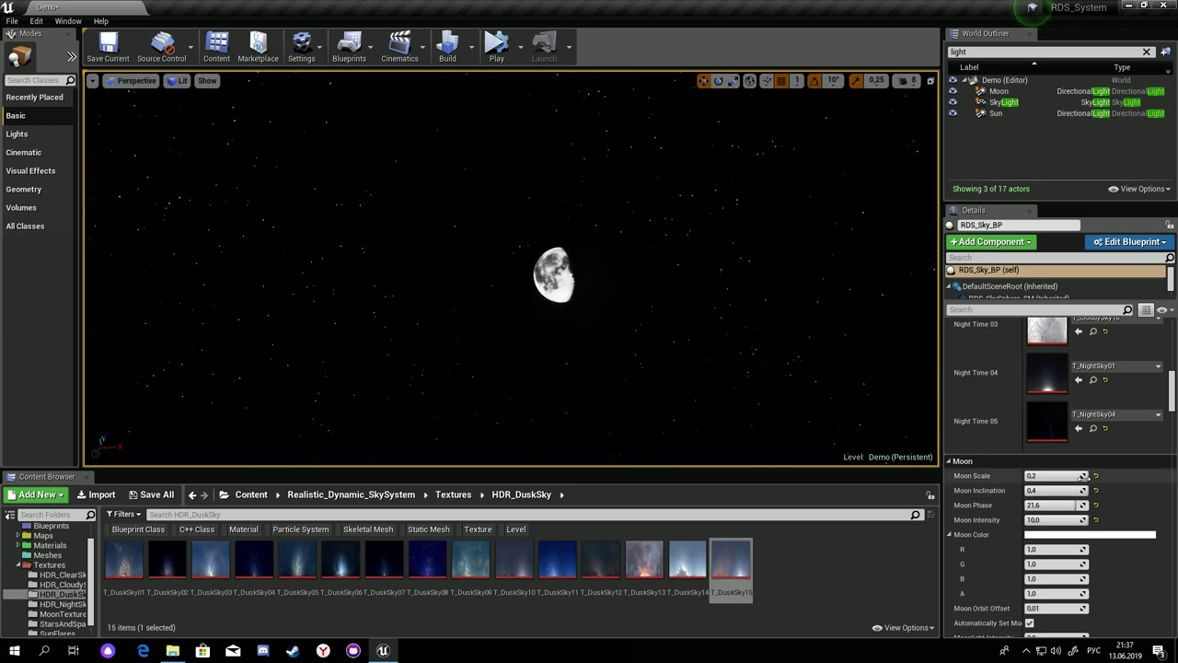
Set Moon Scale 0.5 and Inclination 0.24, test Intensity, and set Moon Phase near 21.09.
drag(1083, 476, 1058, 476)
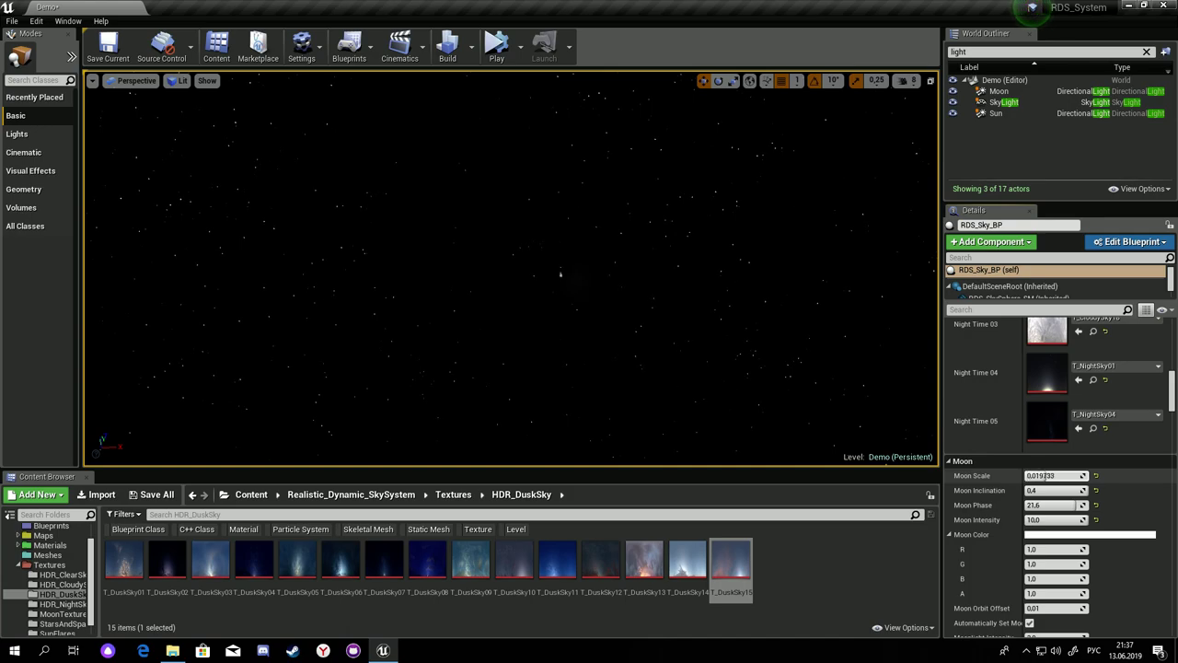
text(0.5)
key(Return)
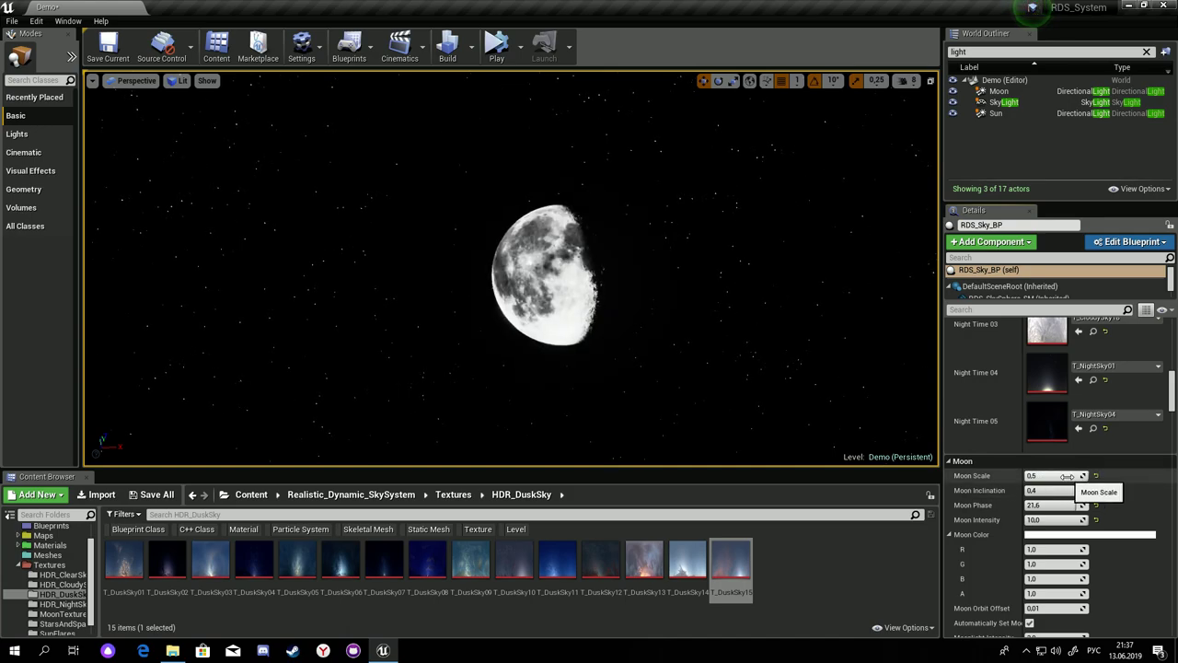
mouse_move(1070, 491)
mouse_down()
mouse_move(1106, 518)
mouse_move(1043, 491)
mouse_up()
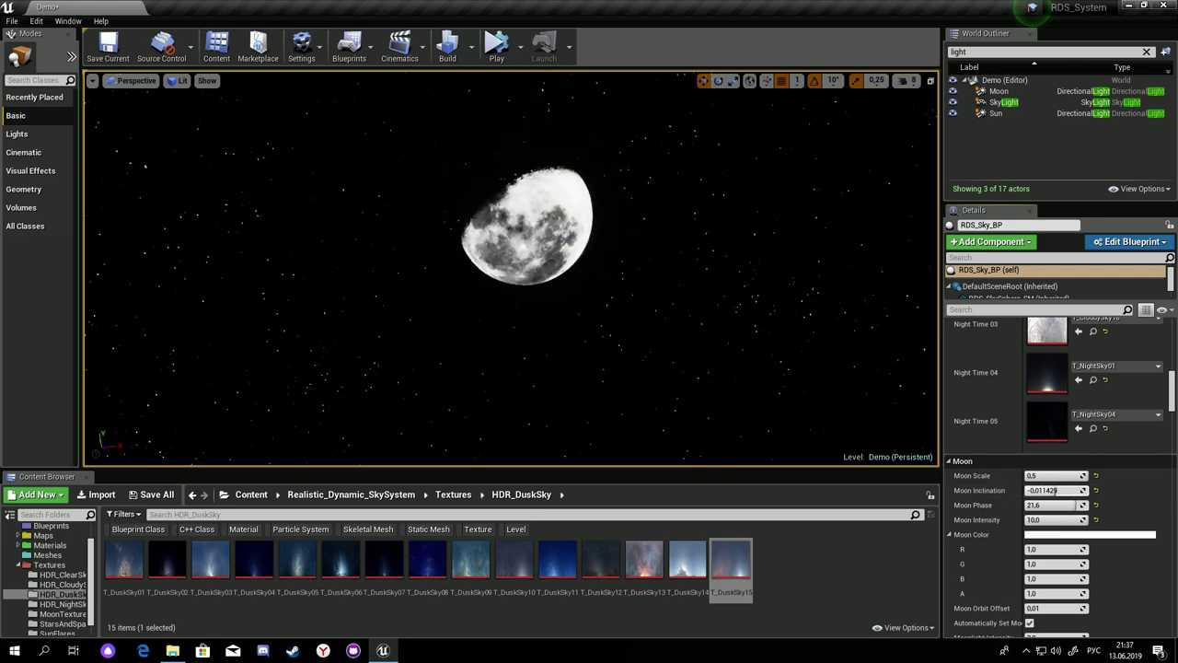
drag(1042, 491, 1077, 490)
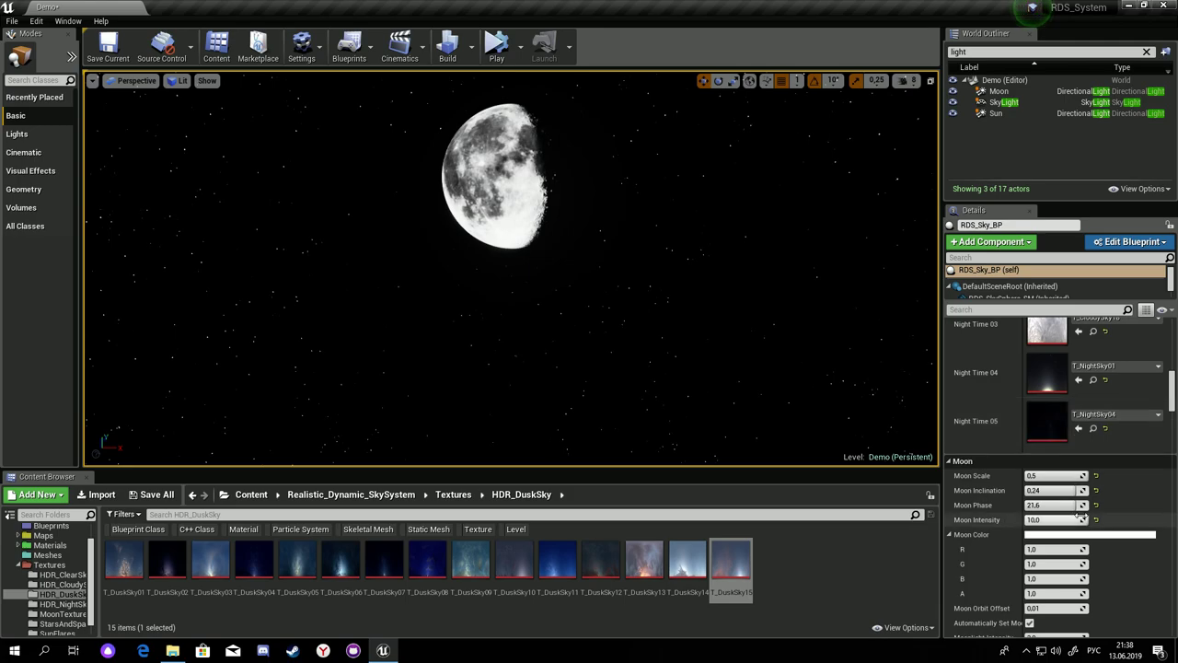
mouse_move(1070, 518)
mouse_down()
mouse_move(1058, 519)
mouse_move(1077, 519)
mouse_up()
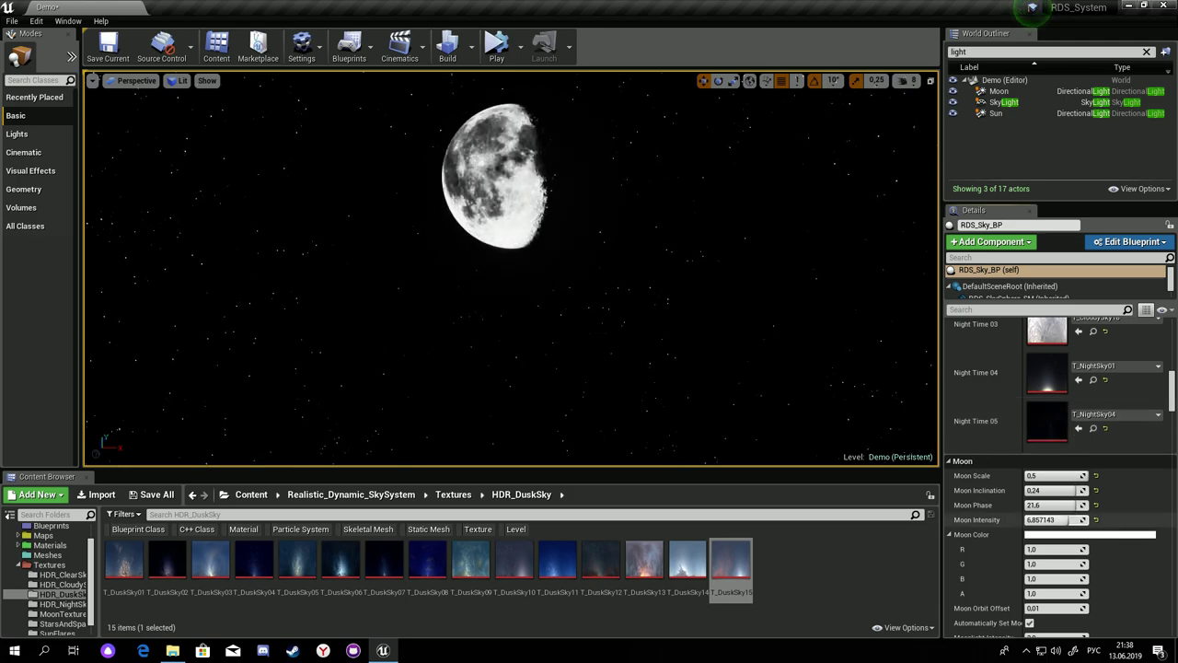
scroll(1078, 502, down, 1)
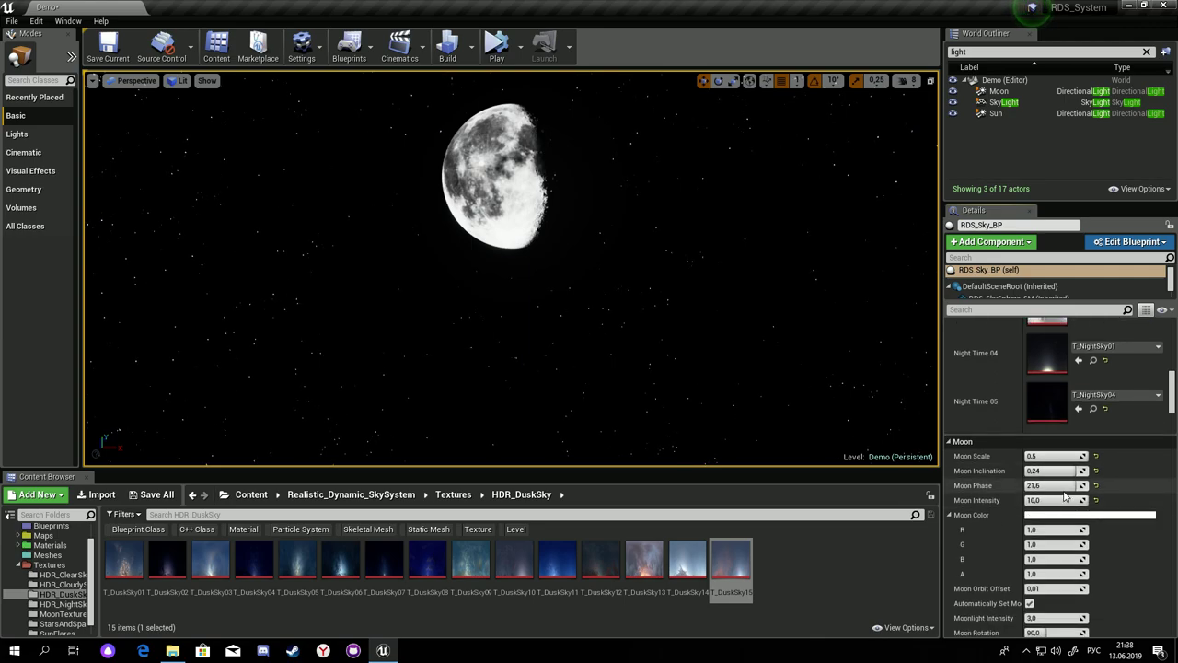
mouse_move(1079, 484)
mouse_down()
mouse_move(1031, 485)
mouse_move(1070, 485)
mouse_up()
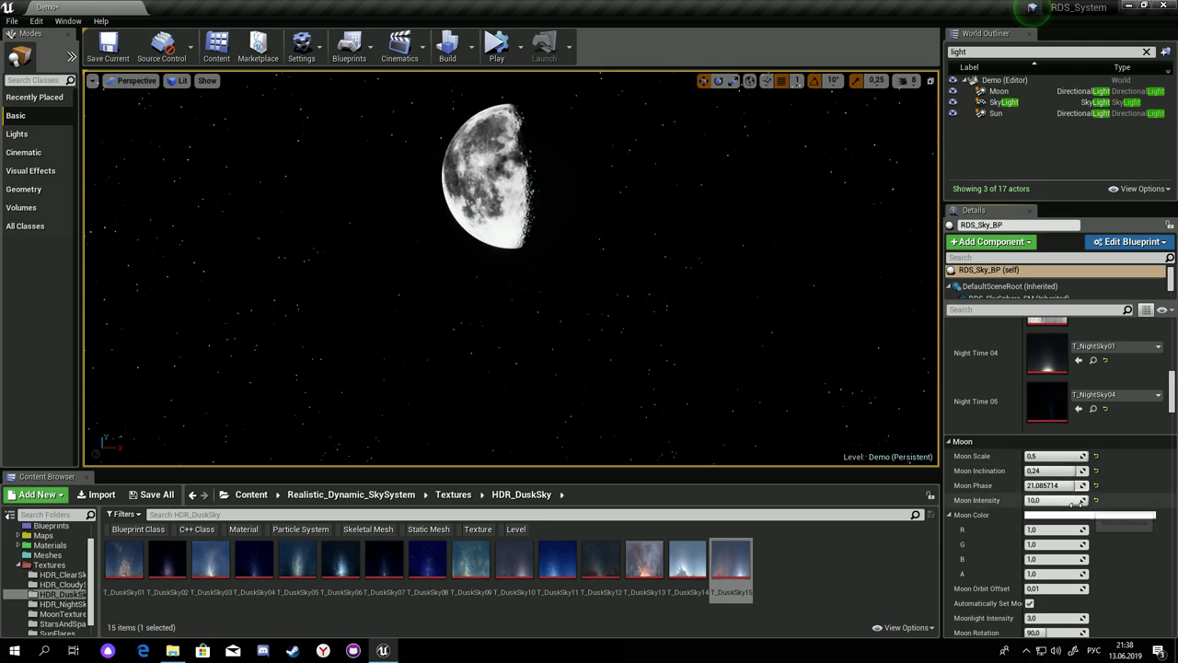
scroll(1067, 485, down, 2)
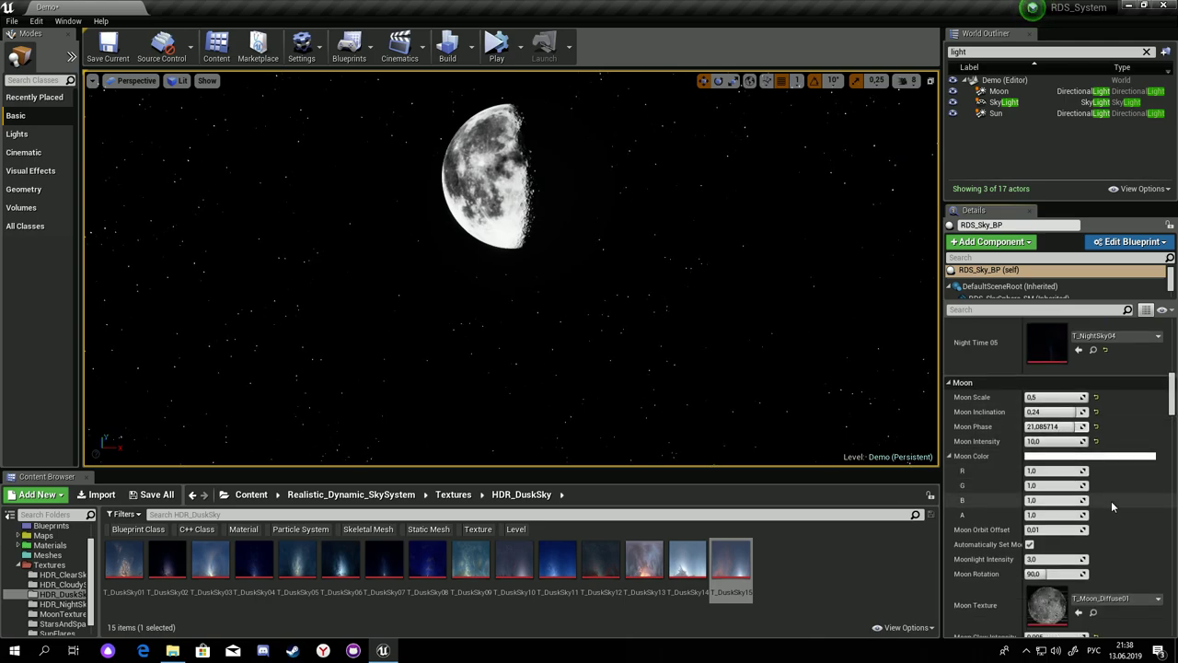
click(1090, 456)
click(928, 420)
mouse_move(932, 430)
mouse_down()
mouse_move(899, 439)
mouse_move(911, 431)
mouse_up()
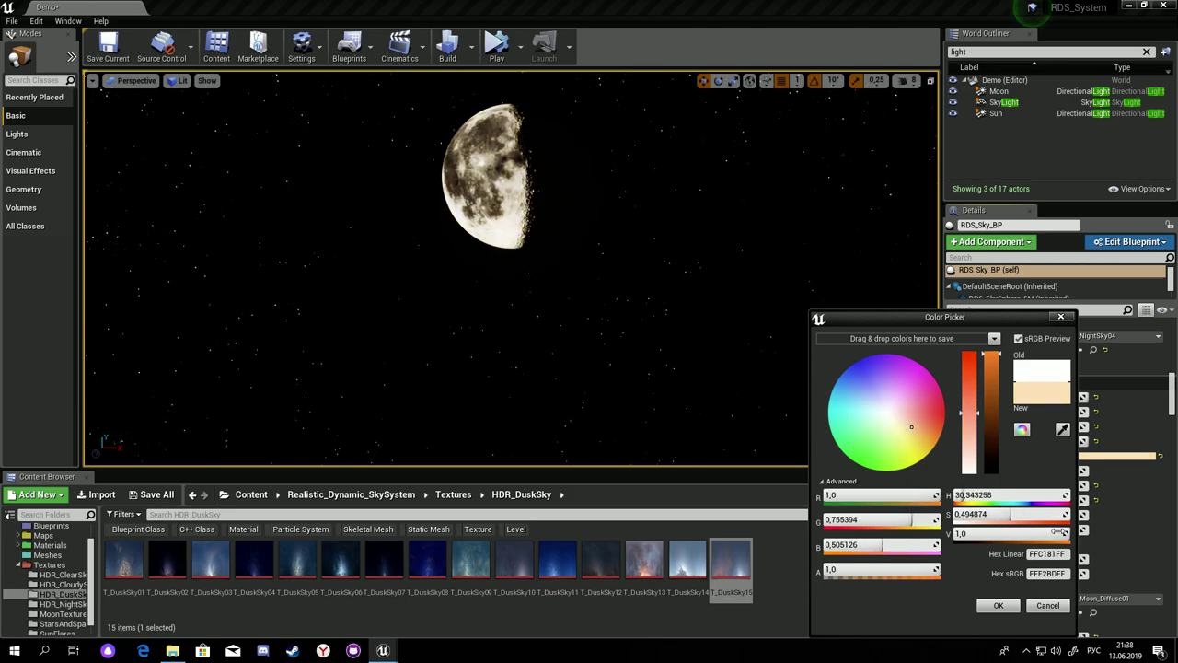
click(1047, 605)
scroll(1092, 470, down, 2)
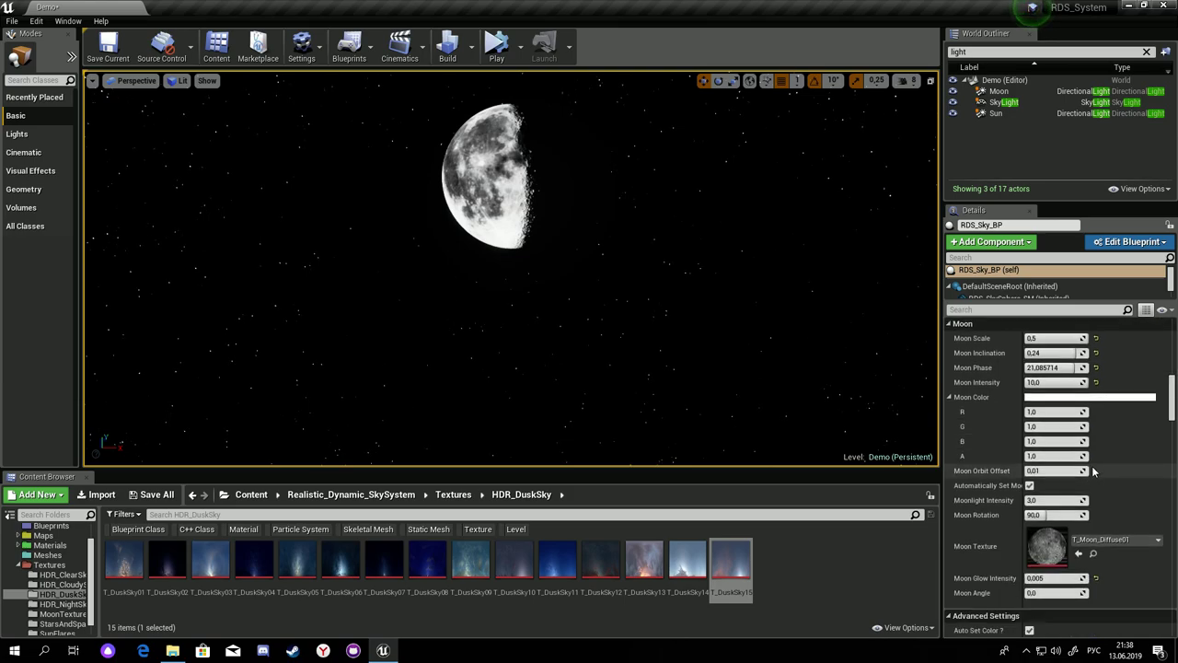
drag(1067, 469, 1114, 470)
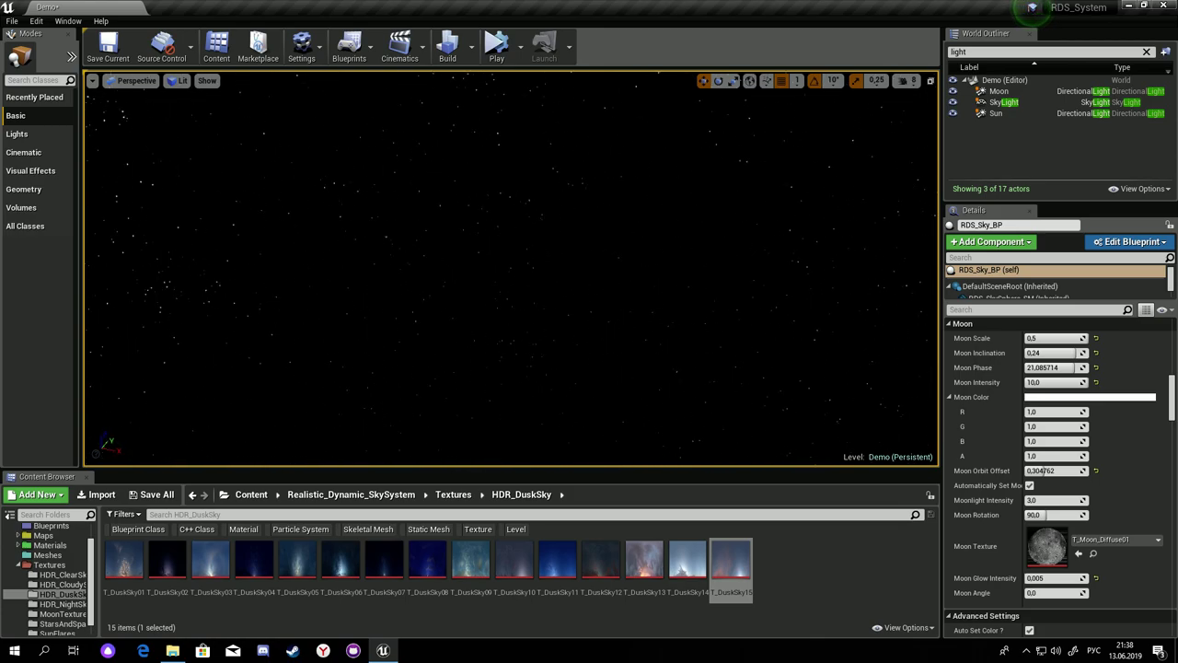
drag(1113, 470, 1059, 496)
click(1095, 471)
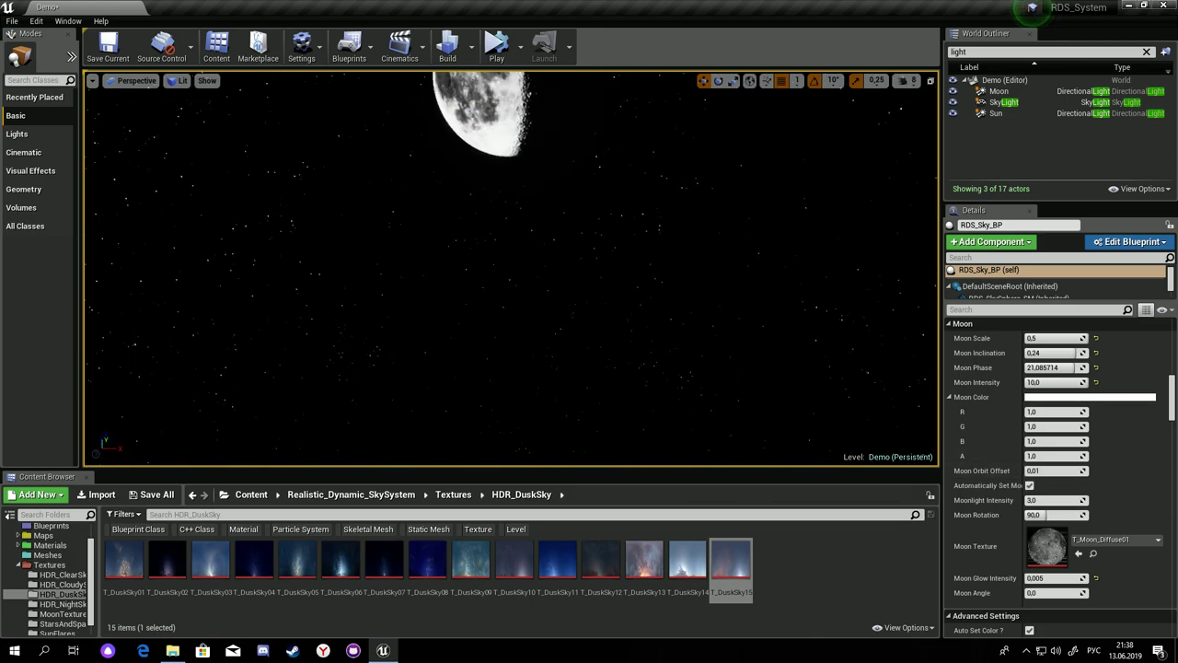
scroll(1059, 497, down, 2)
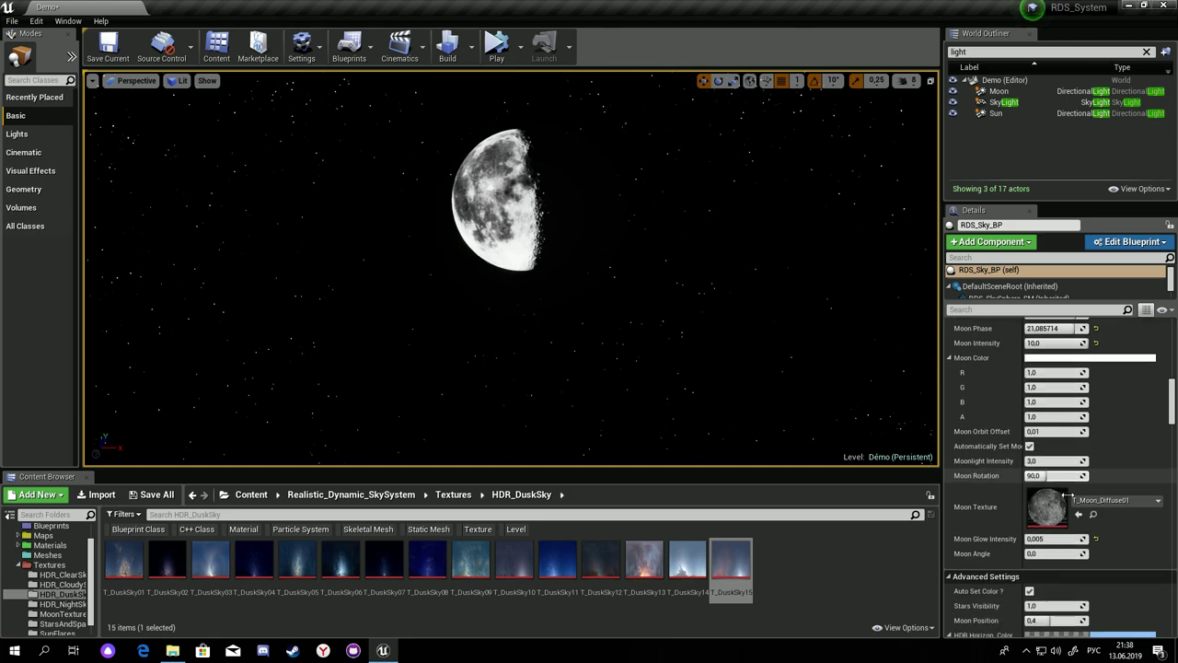
click(1031, 446)
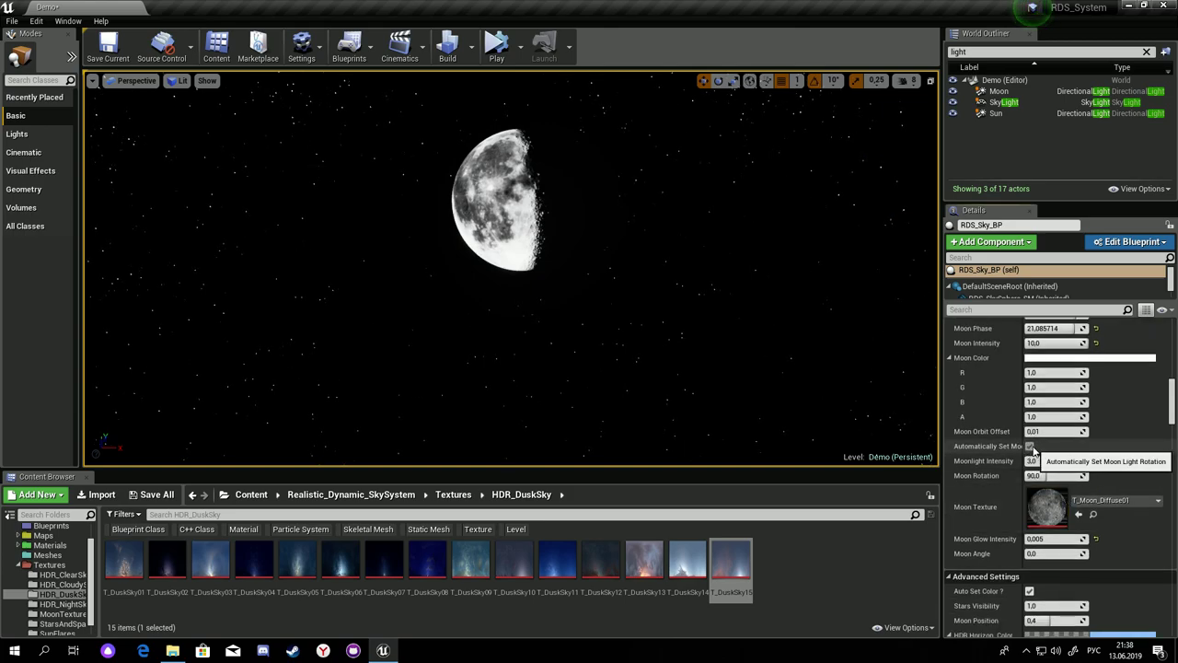
scroll(1058, 497, up, 2)
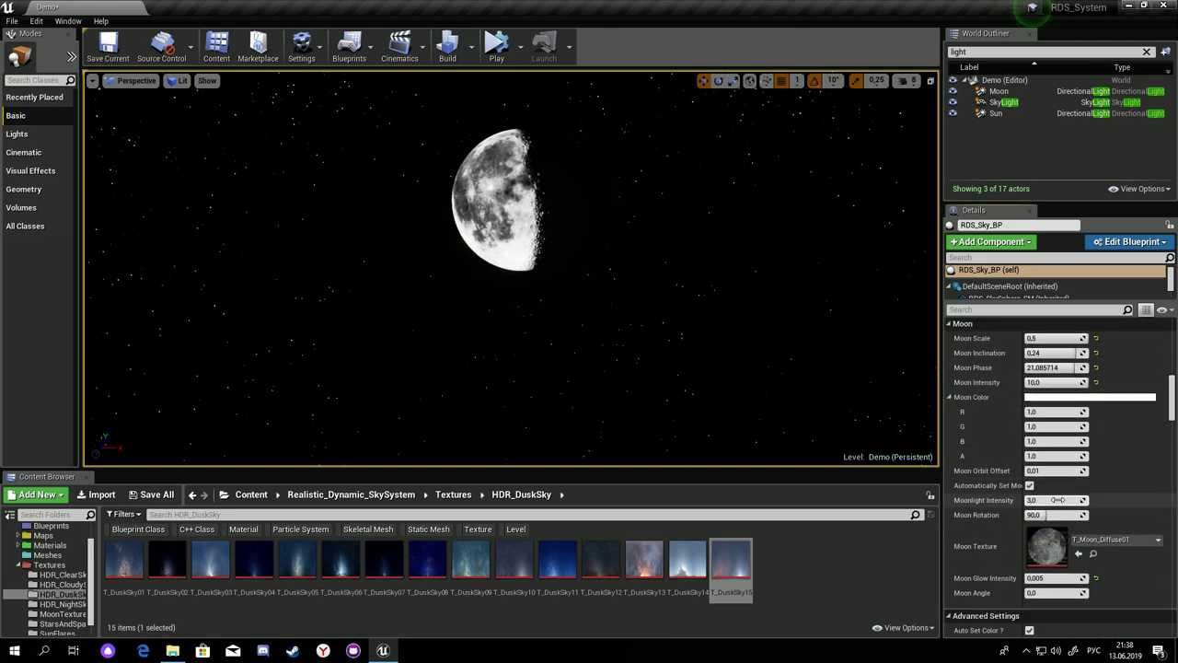
mouse_move(1054, 500)
mouse_down()
mouse_move(1030, 500)
mouse_move(1092, 505)
mouse_up()
mouse_move(1059, 515)
mouse_down()
mouse_move(1086, 515)
mouse_move(1031, 514)
mouse_move(1098, 518)
mouse_up()
scroll(1097, 514, down, 1)
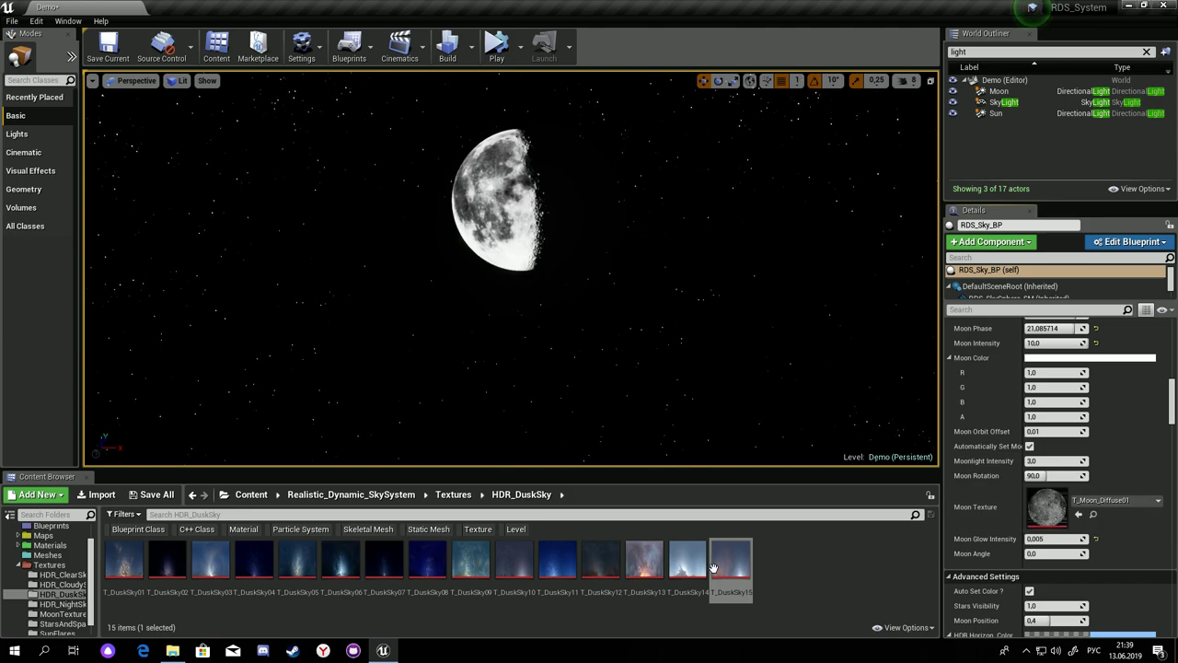
click(1093, 514)
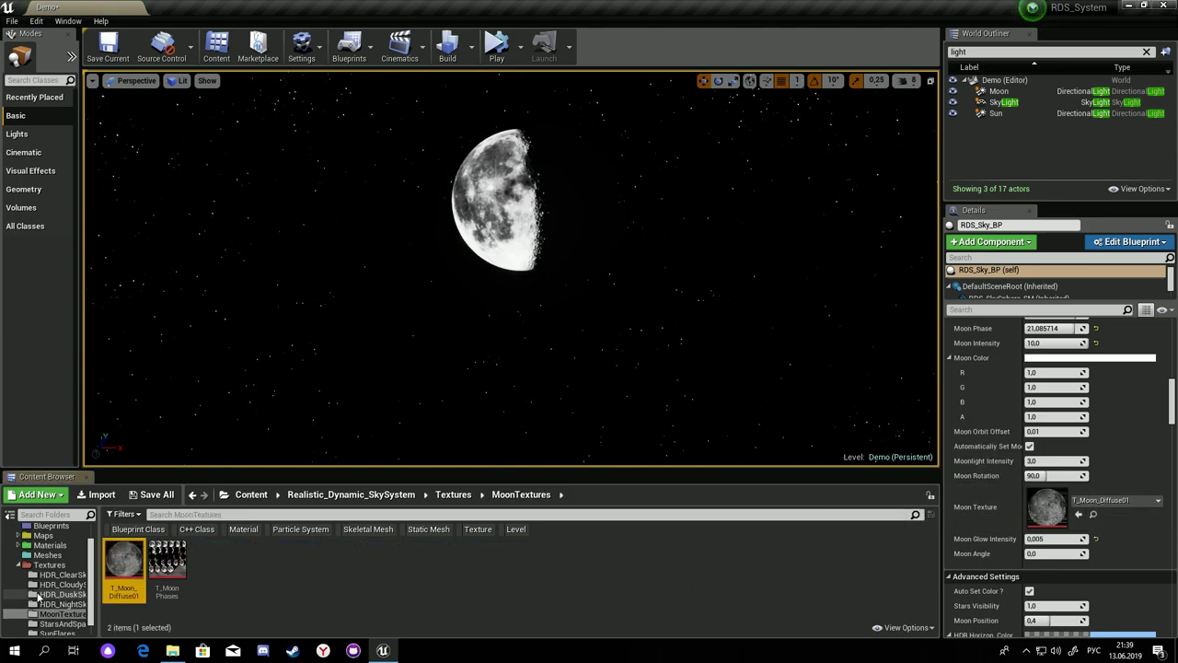
click(192, 495)
click(192, 495)
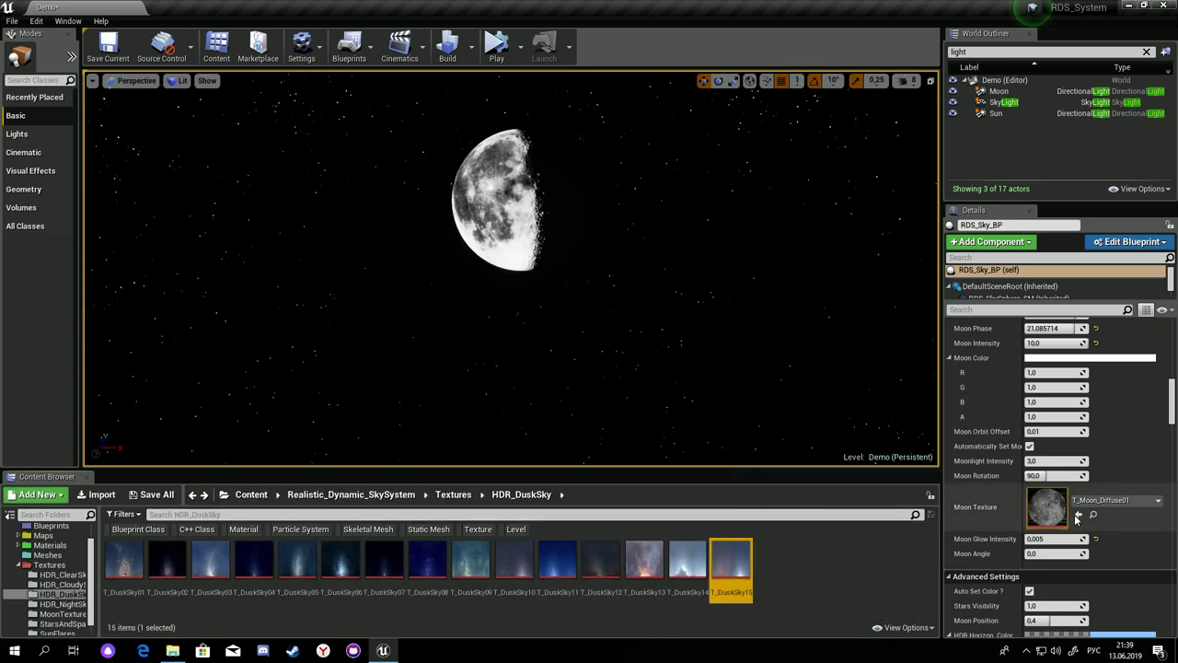
click(1077, 515)
key(ctrl+z)
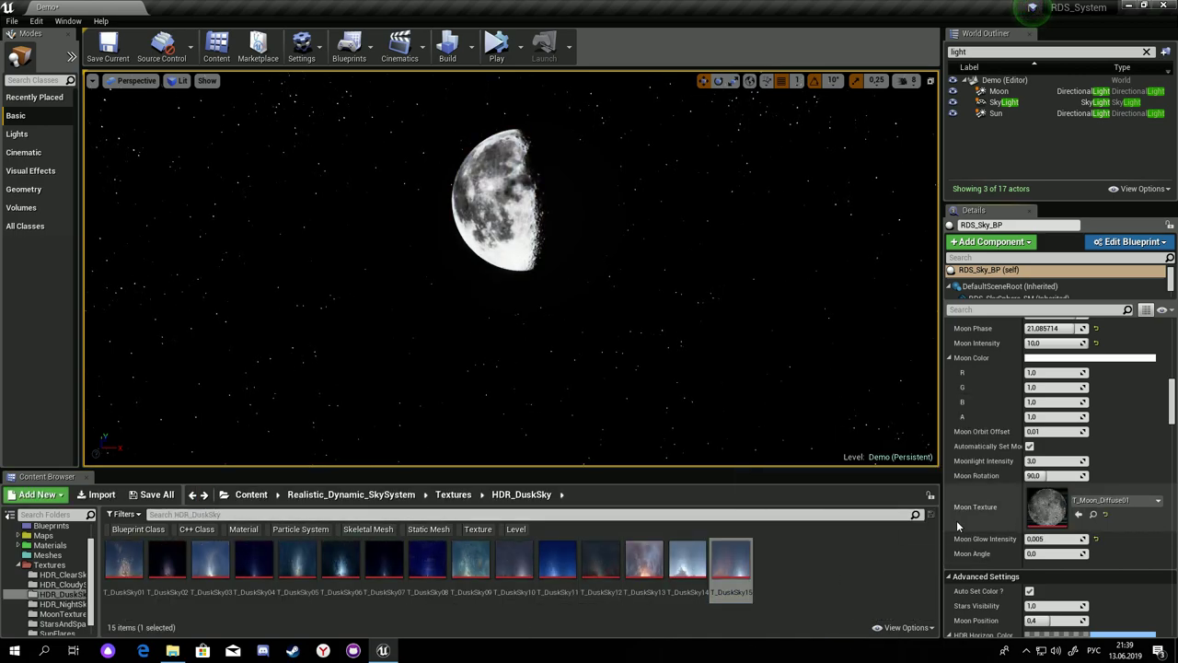
click(124, 561)
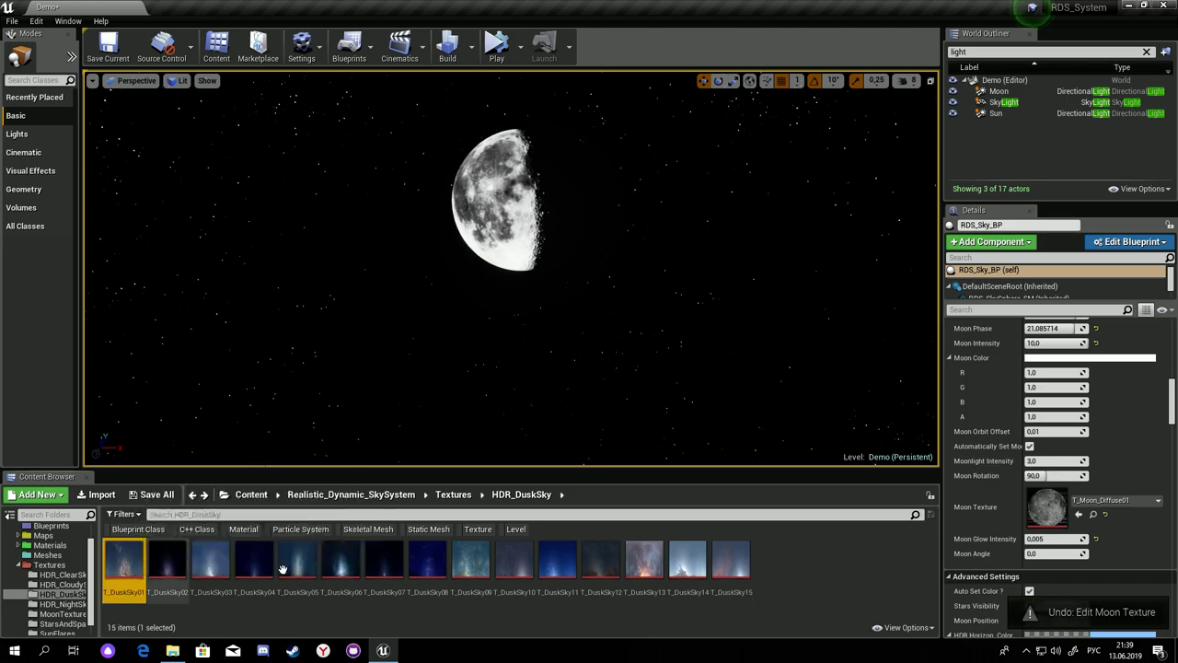
click(1079, 516)
key(ctrl+z)
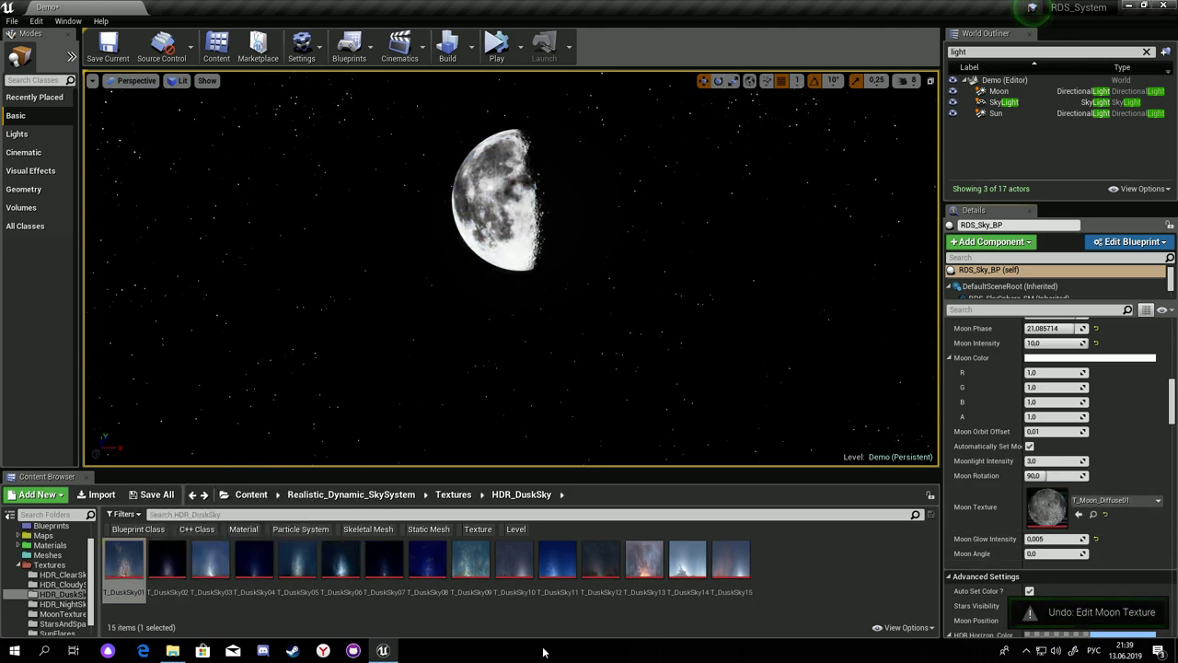
click(427, 559)
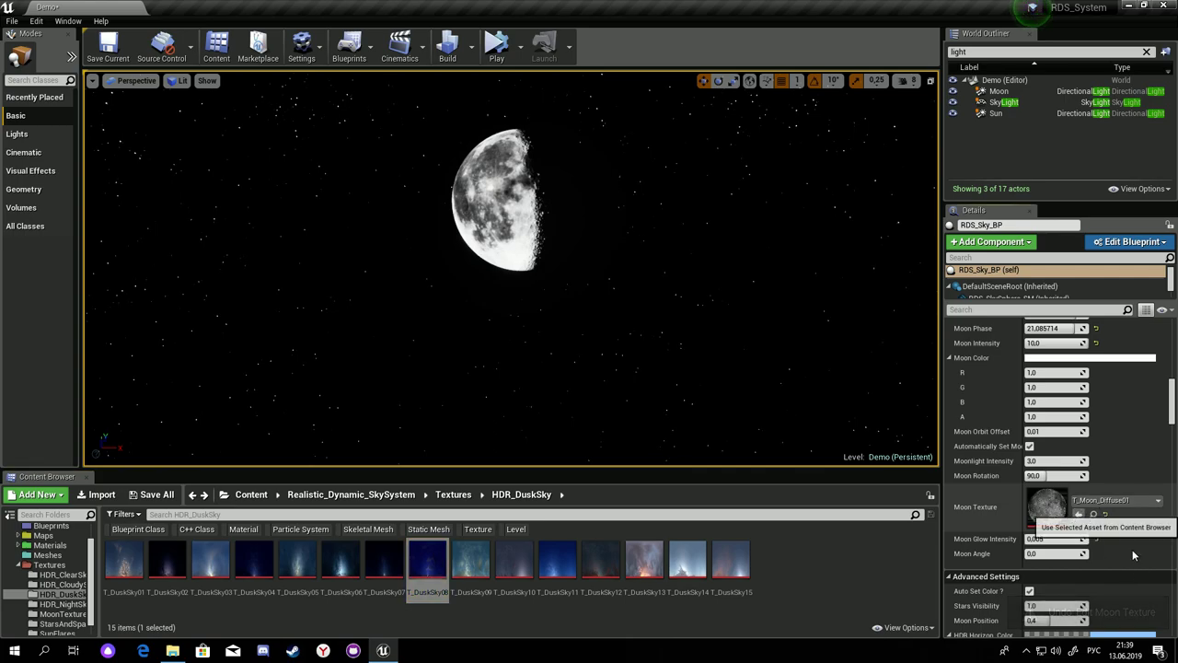
click(1080, 514)
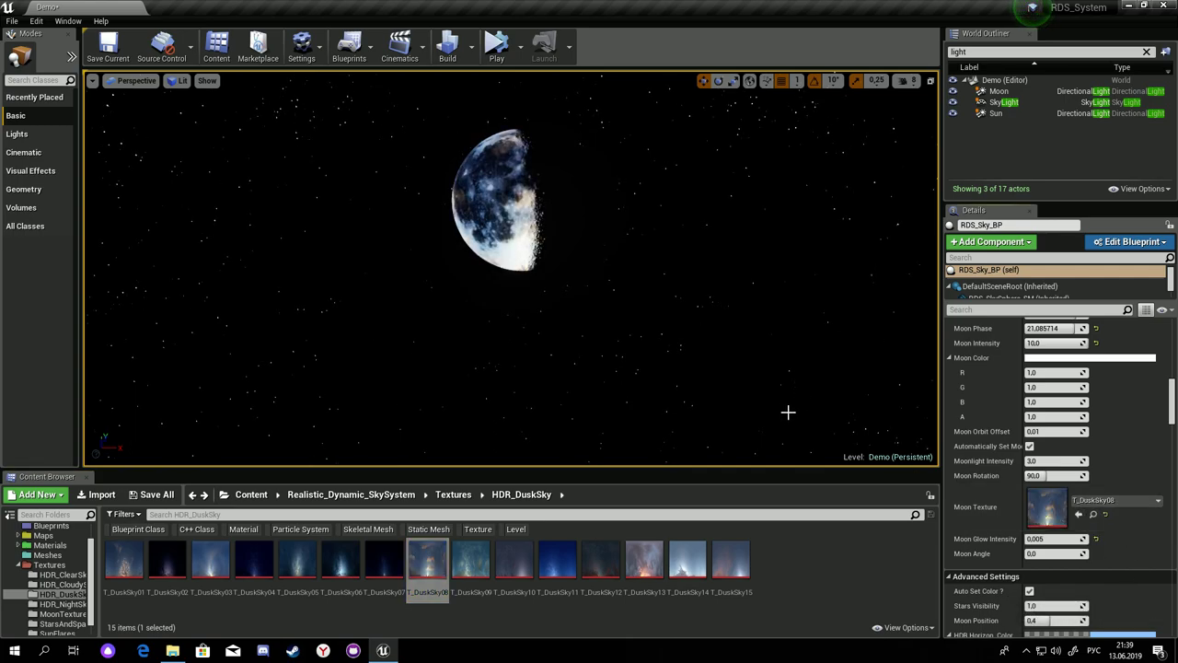
key(ctrl+z)
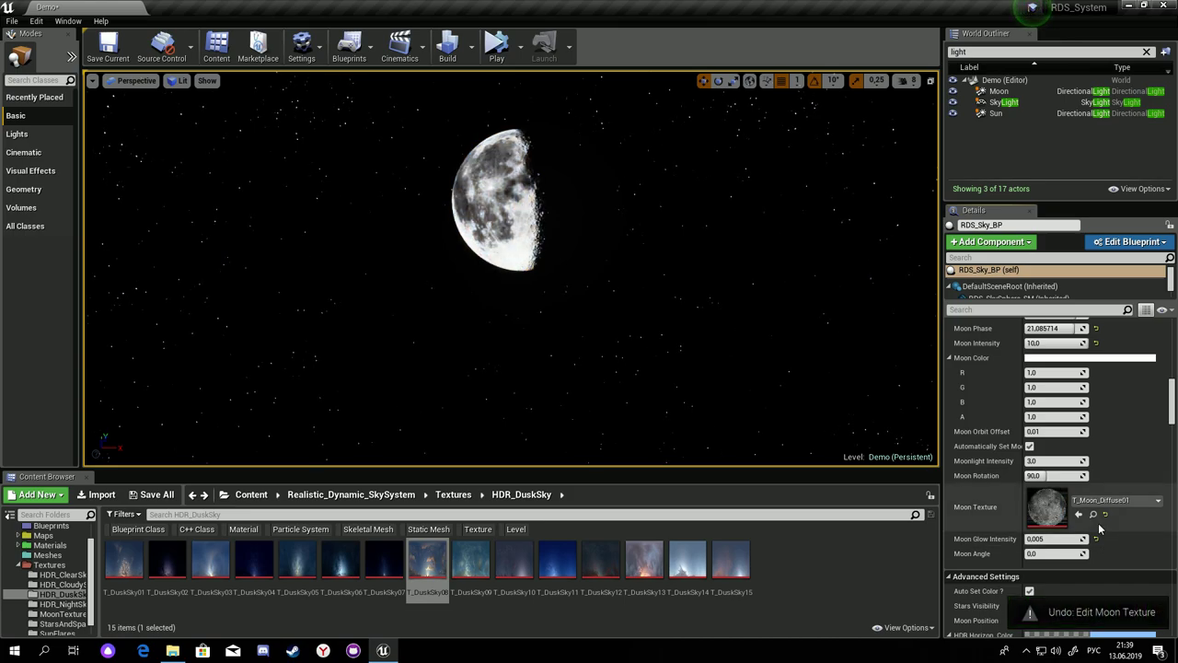
click(1080, 515)
key(ctrl+z)
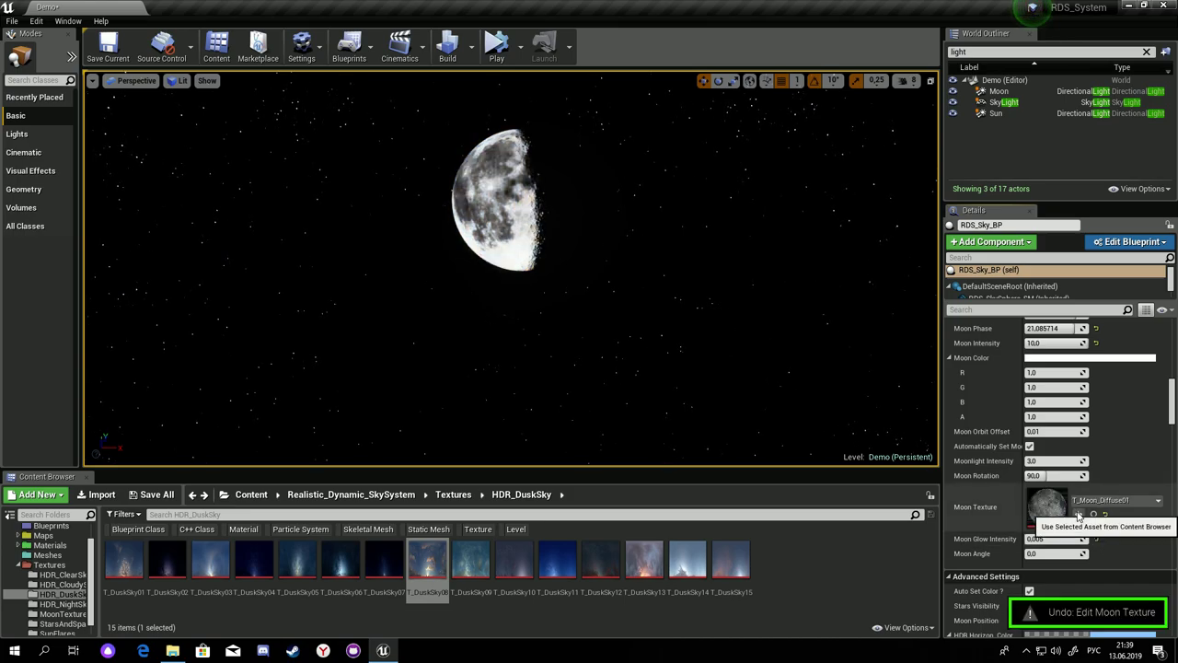
scroll(1072, 501, down, 3)
scroll(1058, 478, down, 1)
click(1055, 401)
Test Moon Glow Intensity values 0,5, 0, 1 and 0,3 before settling on 0,01.
text(0,5)
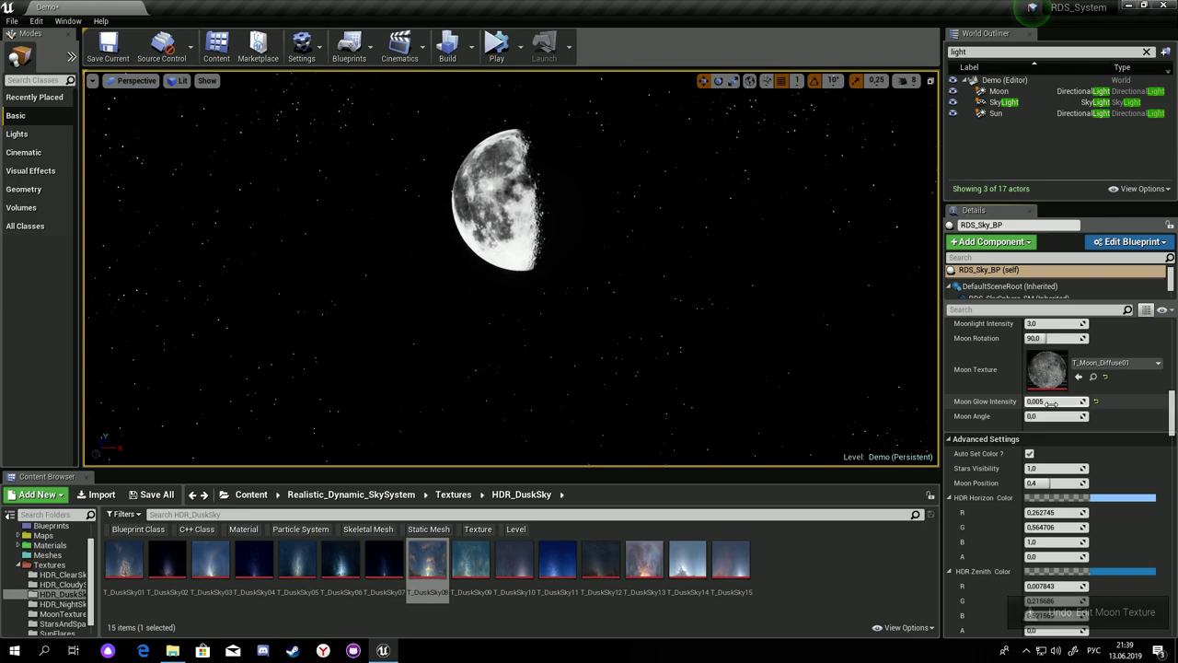
key(Return)
click(1055, 402)
text(0)
key(Return)
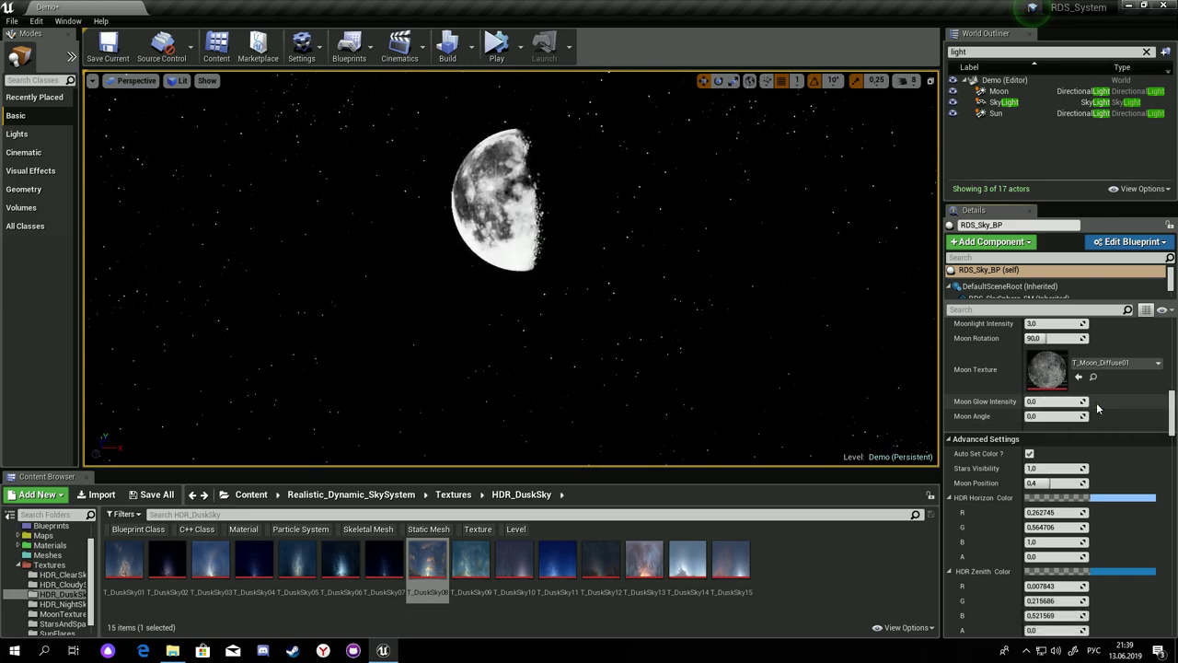
drag(1054, 401, 1049, 401)
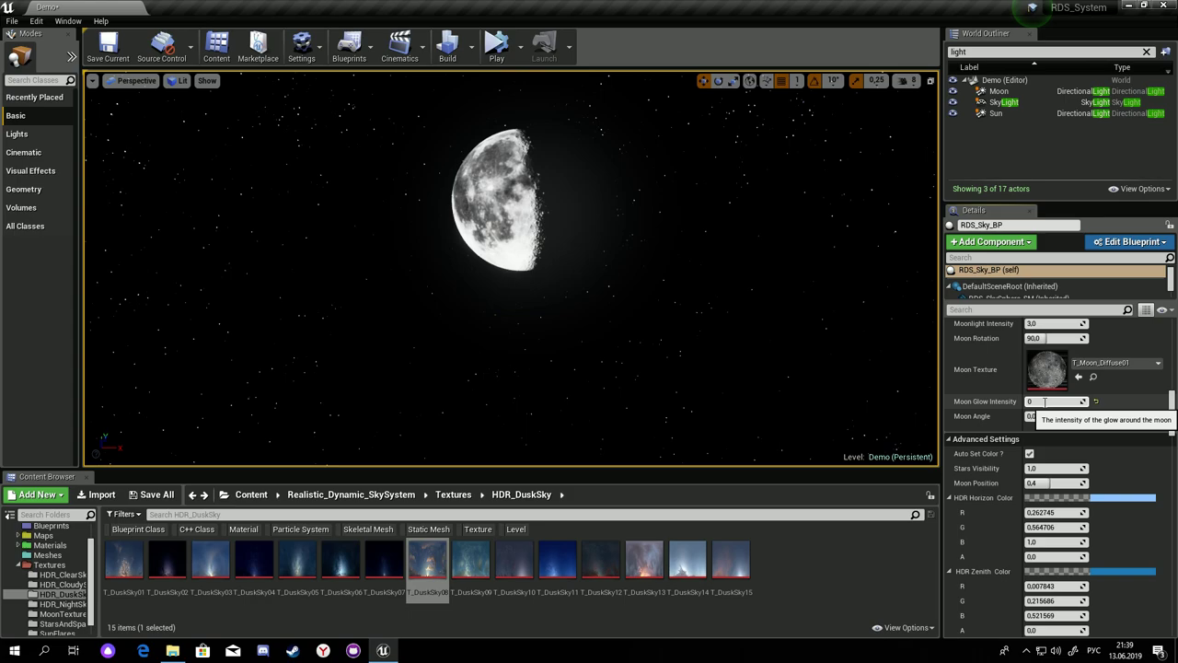
click(1044, 402)
text(1)
key(Return)
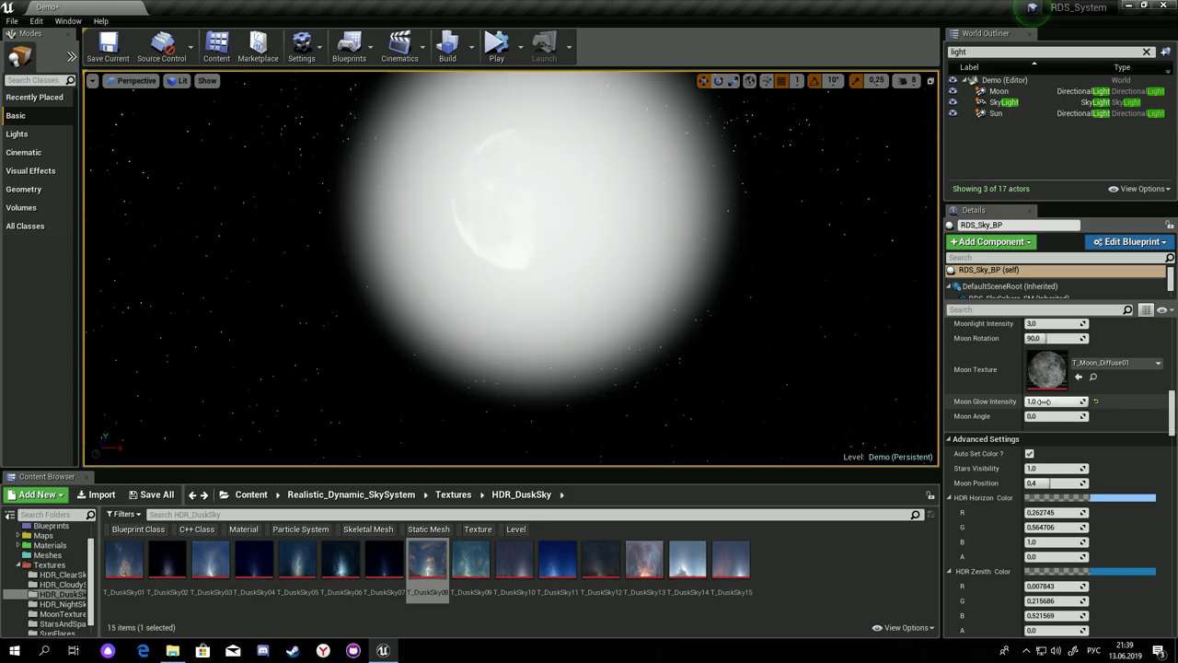
click(1098, 403)
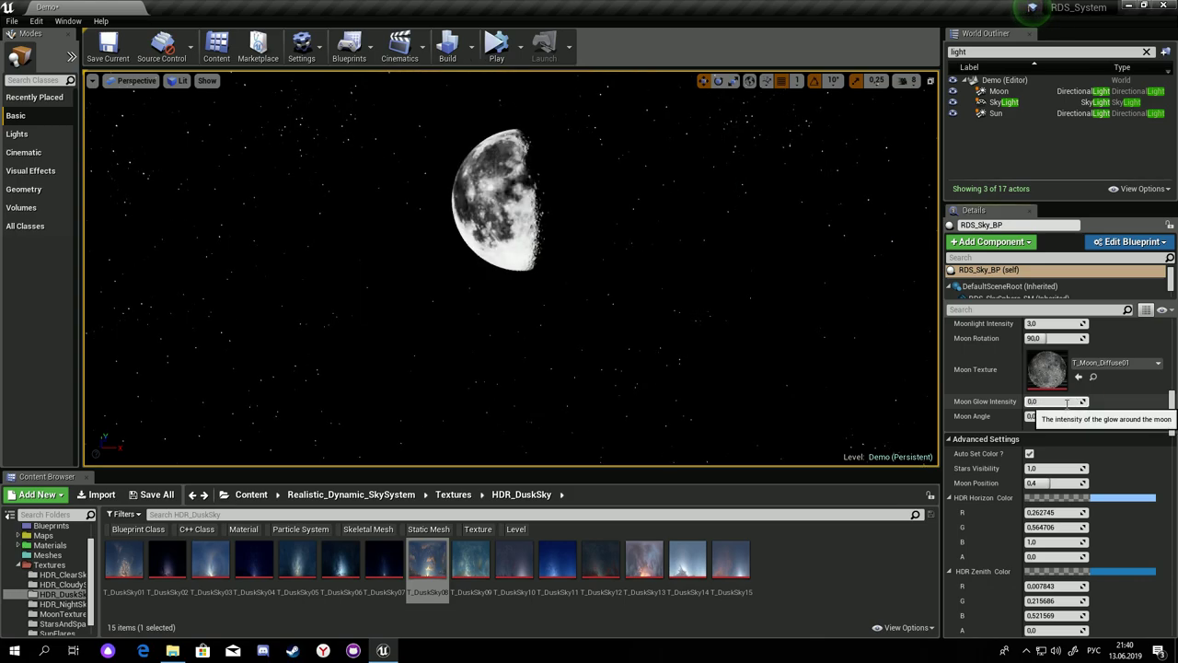
key(Return)
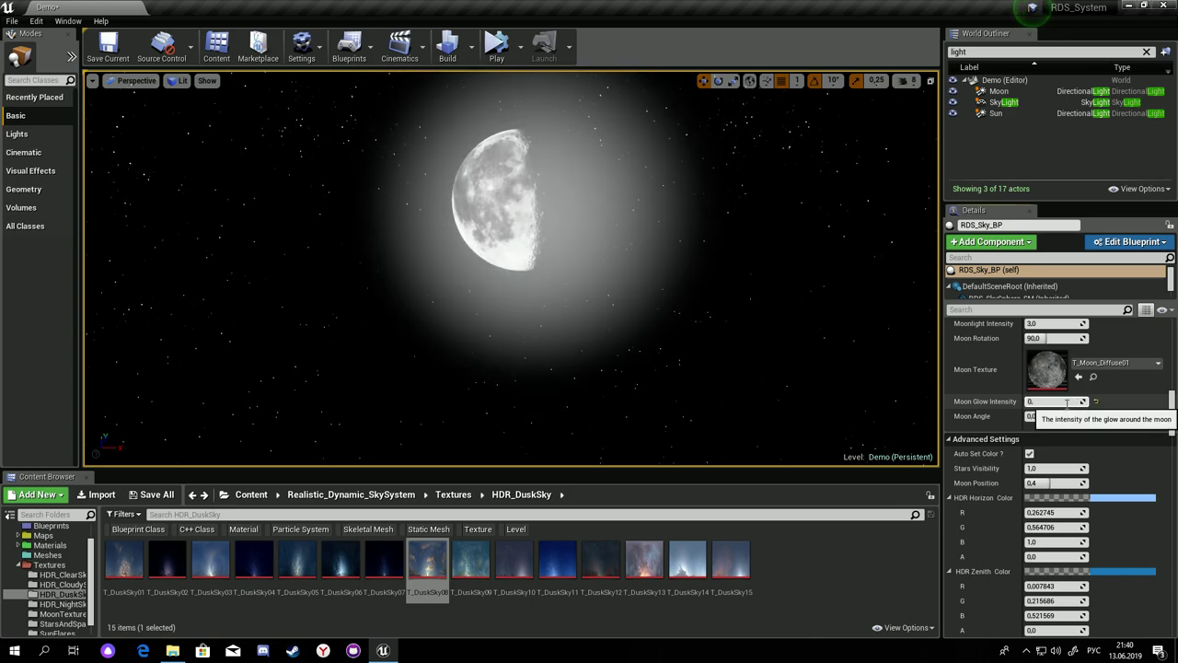
text(01)
key(Return)
Turn off Auto Set Color and set Stars Visibility to 1.
scroll(1062, 422, down, 1)
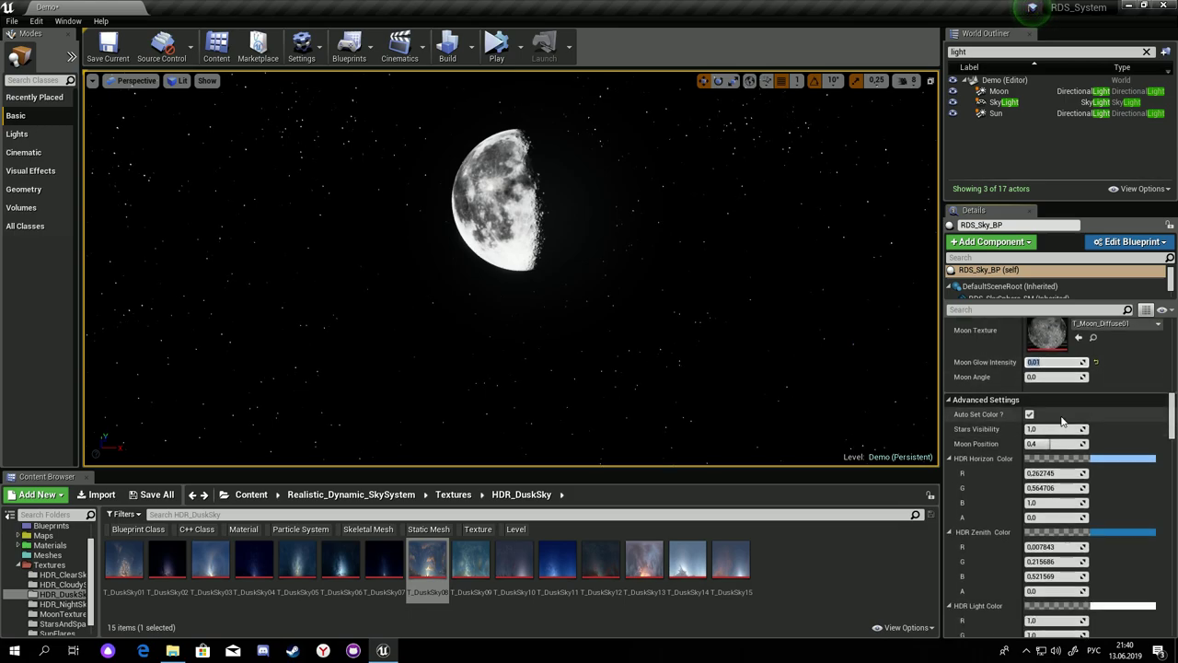
scroll(1063, 422, down, 1)
click(1029, 396)
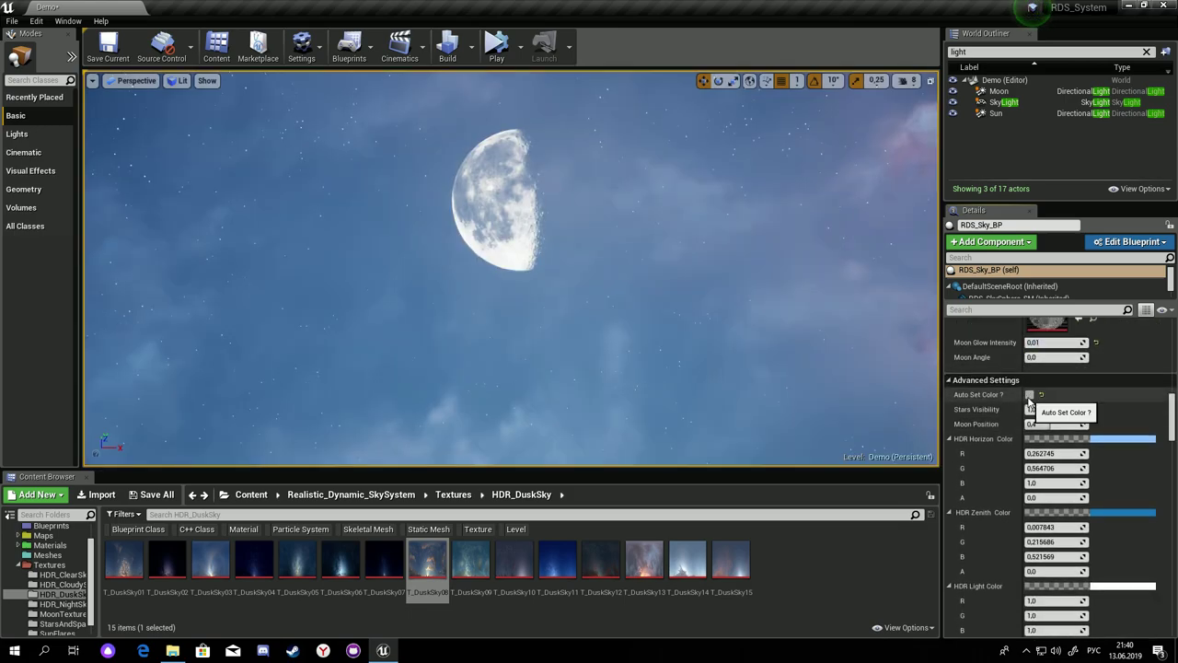
click(1029, 396)
click(1029, 396)
click(1029, 394)
click(1029, 394)
mouse_move(1040, 408)
mouse_down()
mouse_move(1012, 409)
mouse_move(1065, 411)
mouse_up()
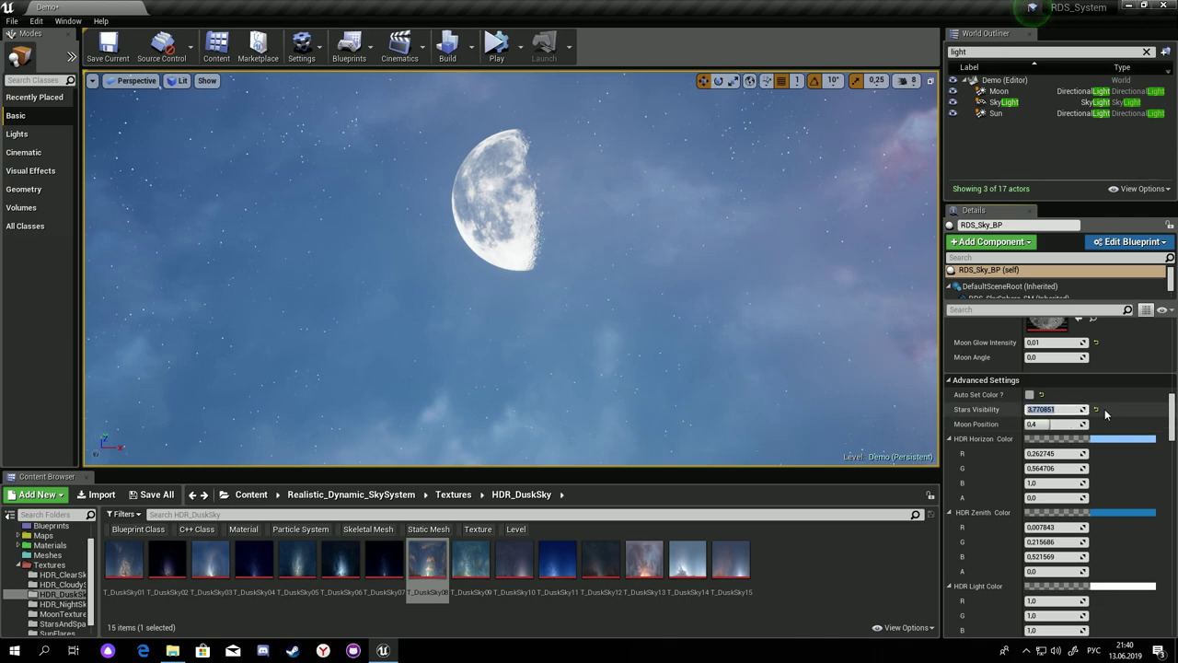
text(1)
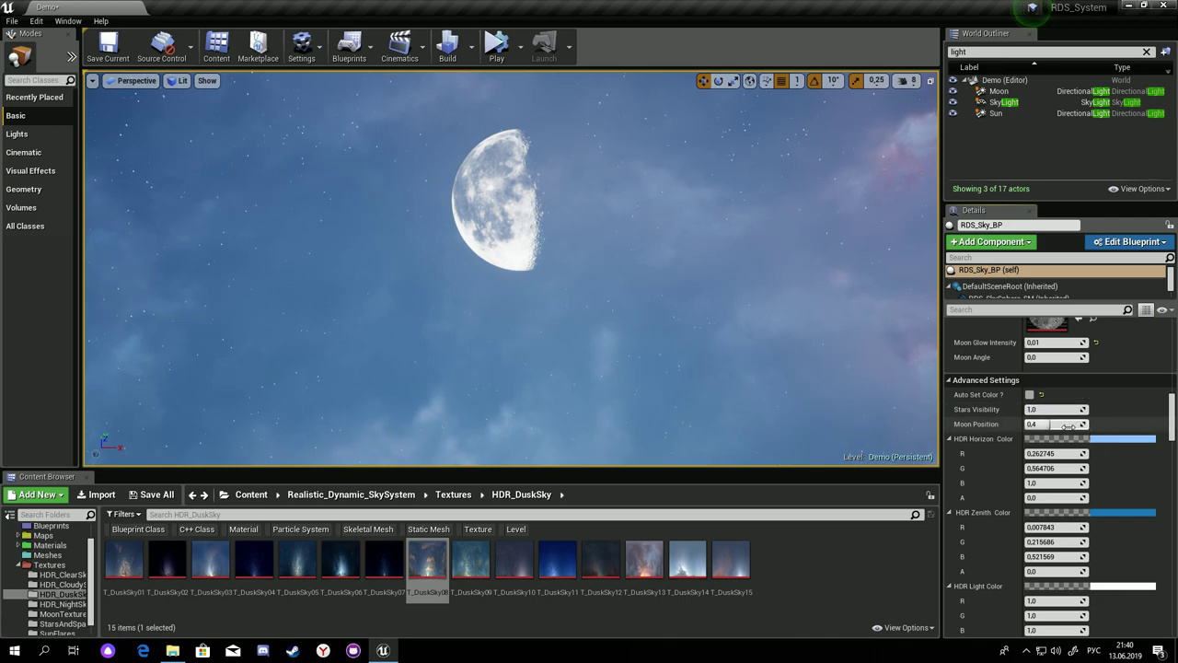
Reset Moon Position to 0.4 and the HDR Horizon Color red channel to default.
click(1096, 424)
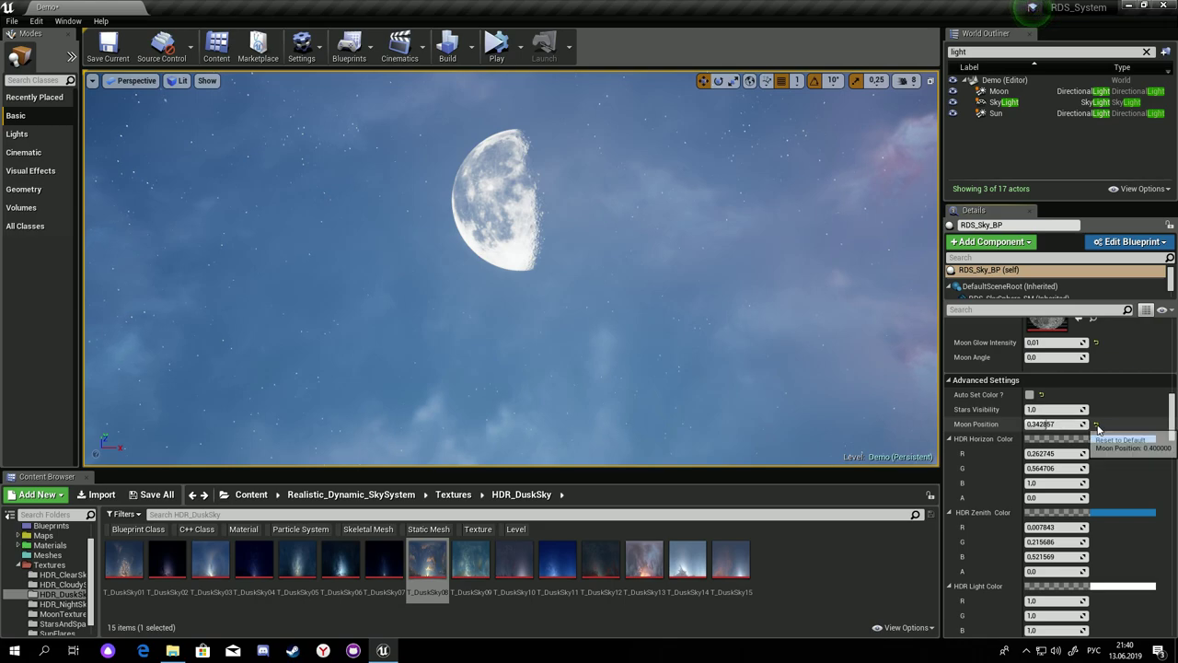
scroll(1060, 405, down, 2)
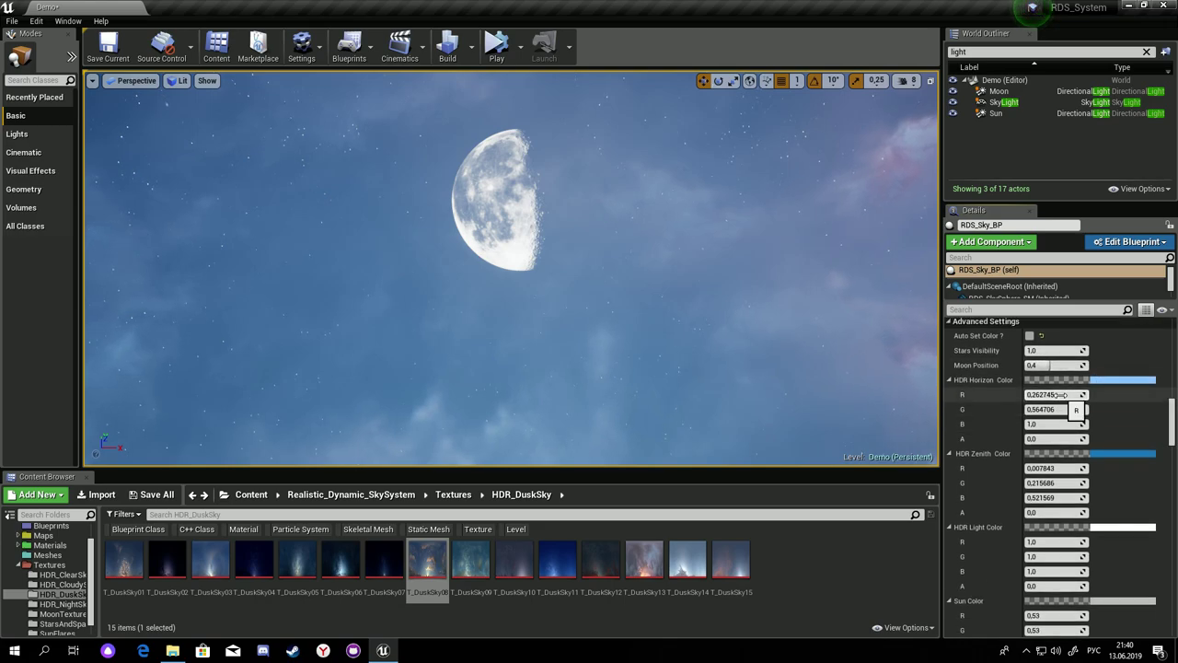
click(1095, 395)
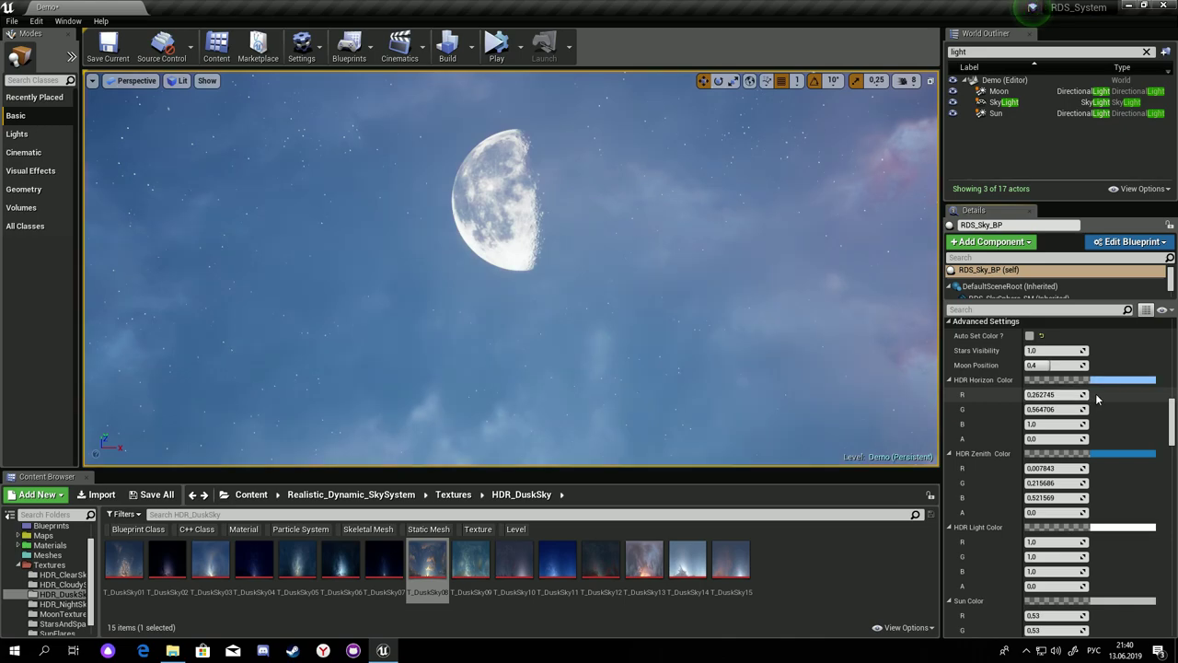
drag(1058, 395, 1065, 394)
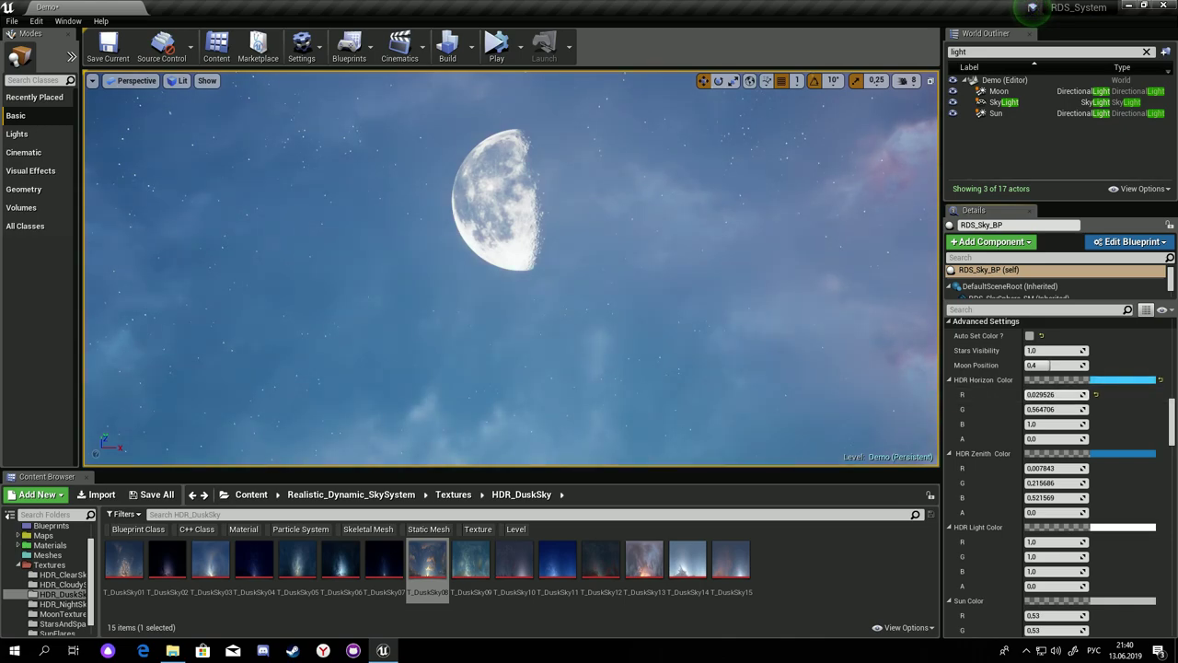
click(1096, 395)
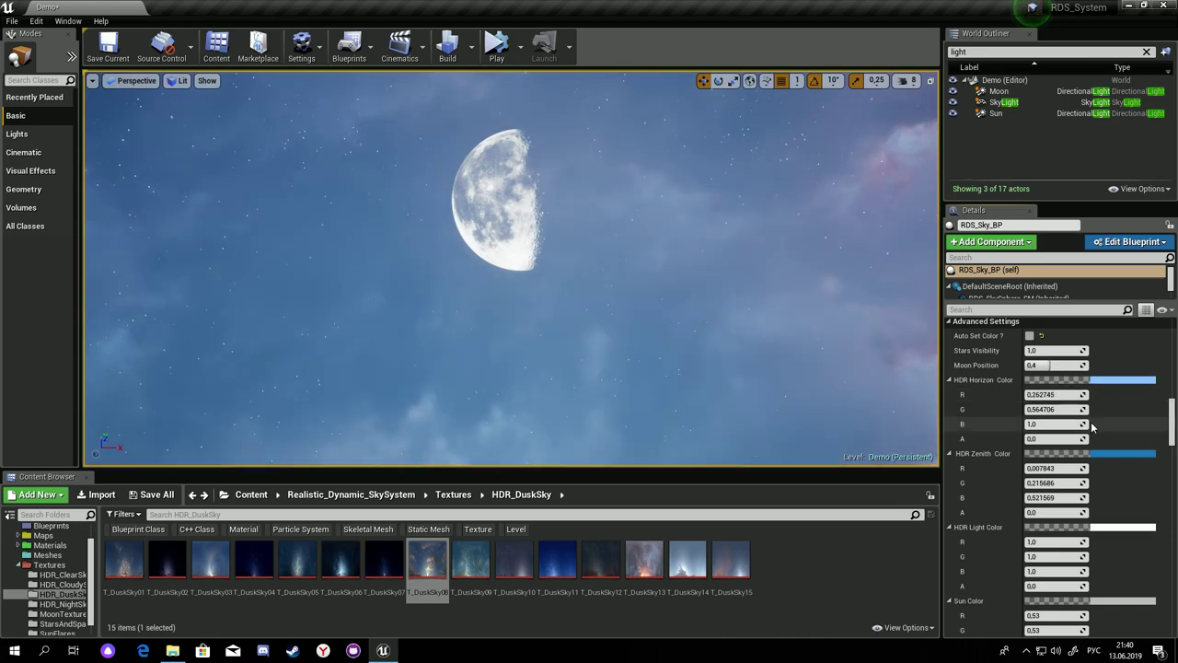
scroll(1096, 397, down, 2)
drag(1084, 429, 1095, 428)
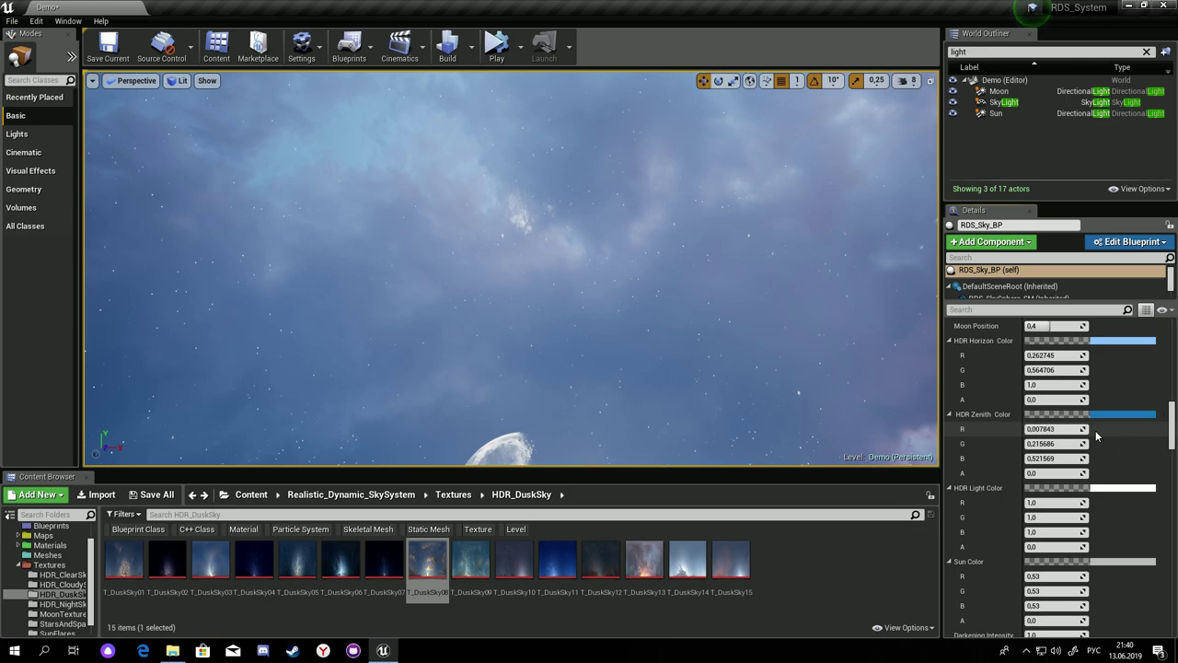
Drag the sky's Time so the sun rises.
drag(1171, 425, 1173, 368)
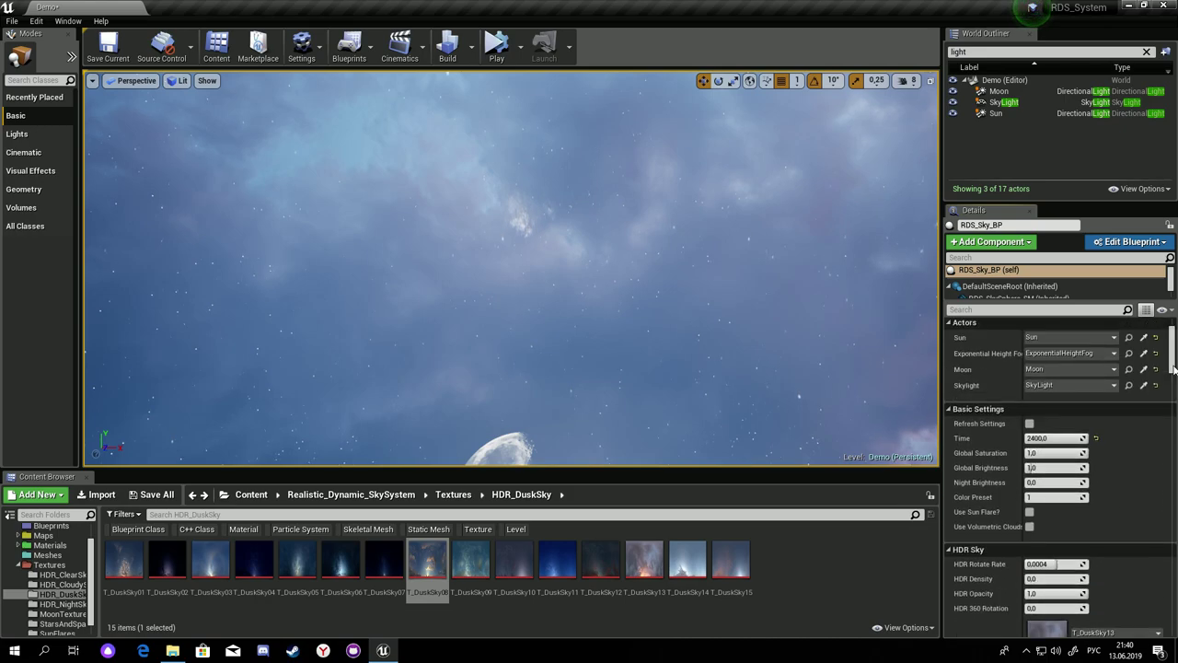
drag(1056, 438, 1013, 438)
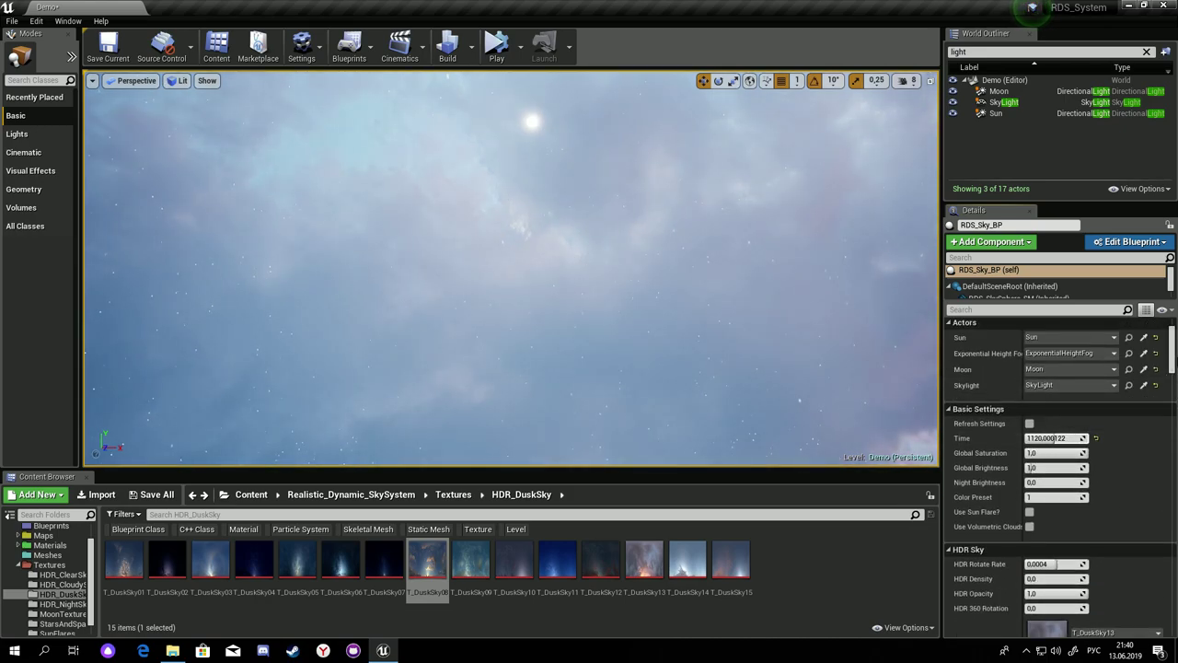
drag(1174, 355, 1173, 500)
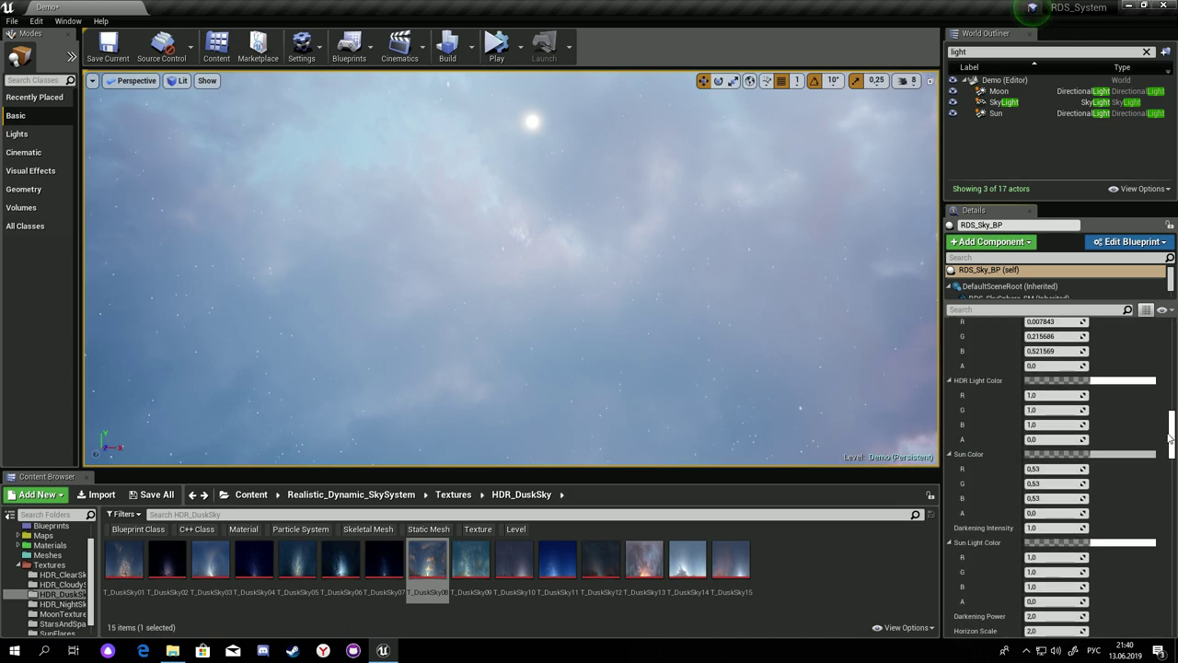
drag(1172, 500, 1171, 423)
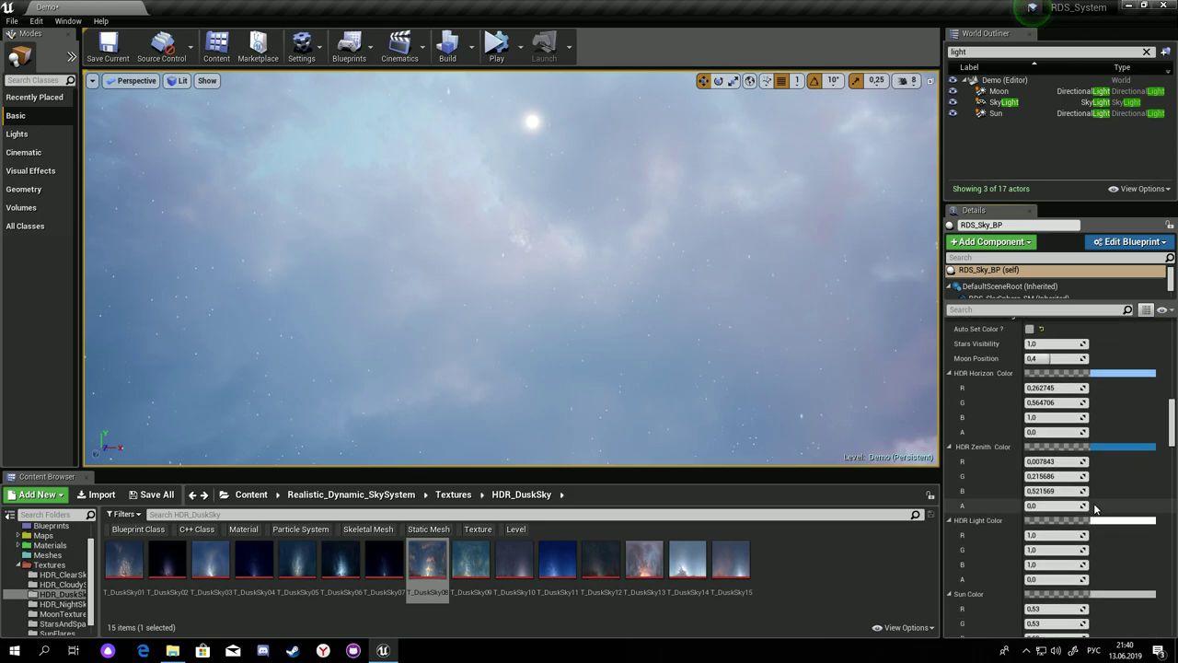
scroll(1097, 506, down, 3)
Reset the HDR Light Color red channel, Sun Color and Sun Light Color to their defaults.
mouse_move(1058, 495)
mouse_down()
mouse_move(1132, 495)
mouse_move(1031, 495)
mouse_up()
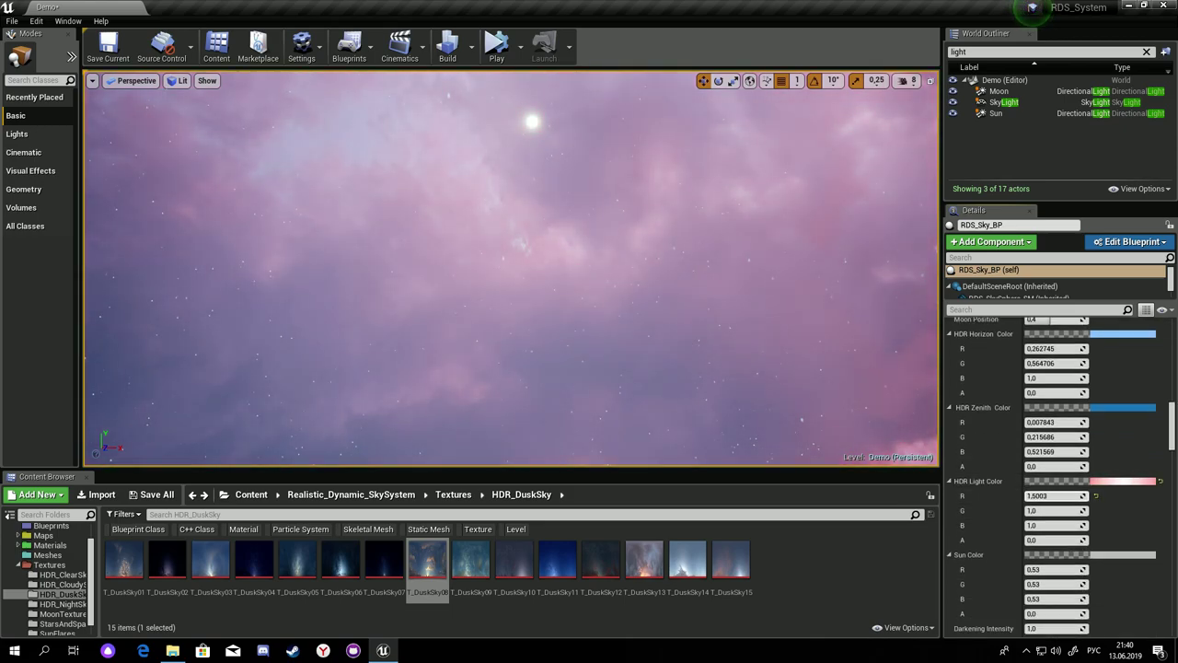
click(1095, 496)
scroll(1095, 499, down, 2)
mouse_move(1058, 530)
mouse_down()
mouse_move(1132, 530)
mouse_move(1063, 529)
mouse_up()
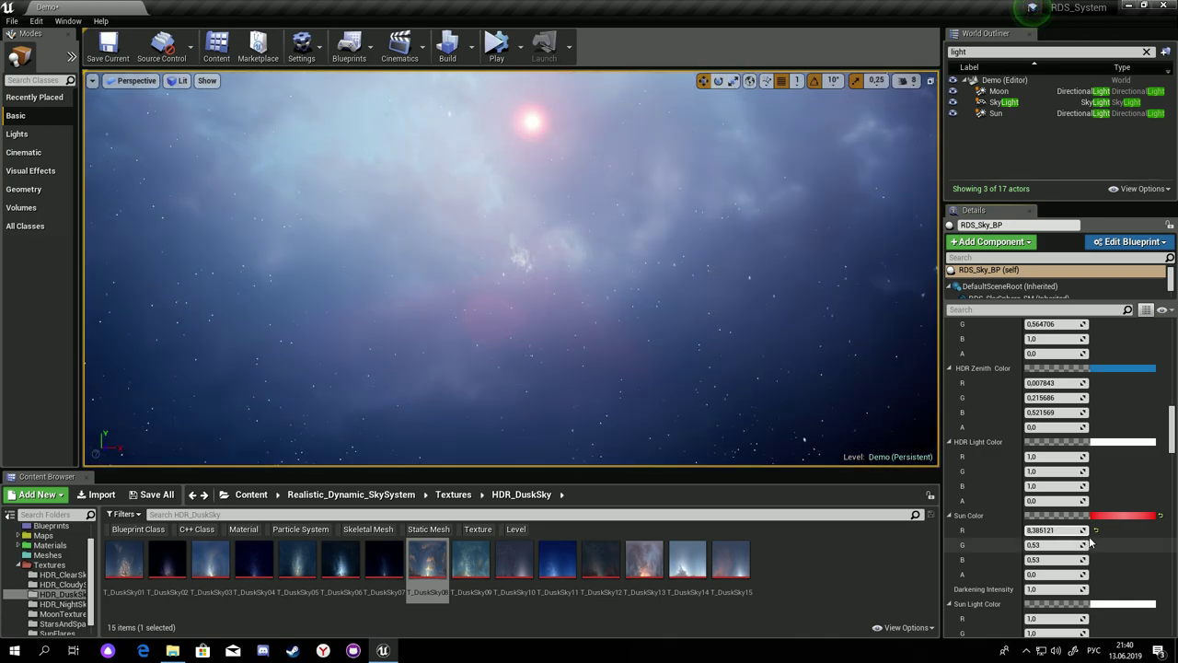
click(1095, 530)
scroll(1097, 538, down, 3)
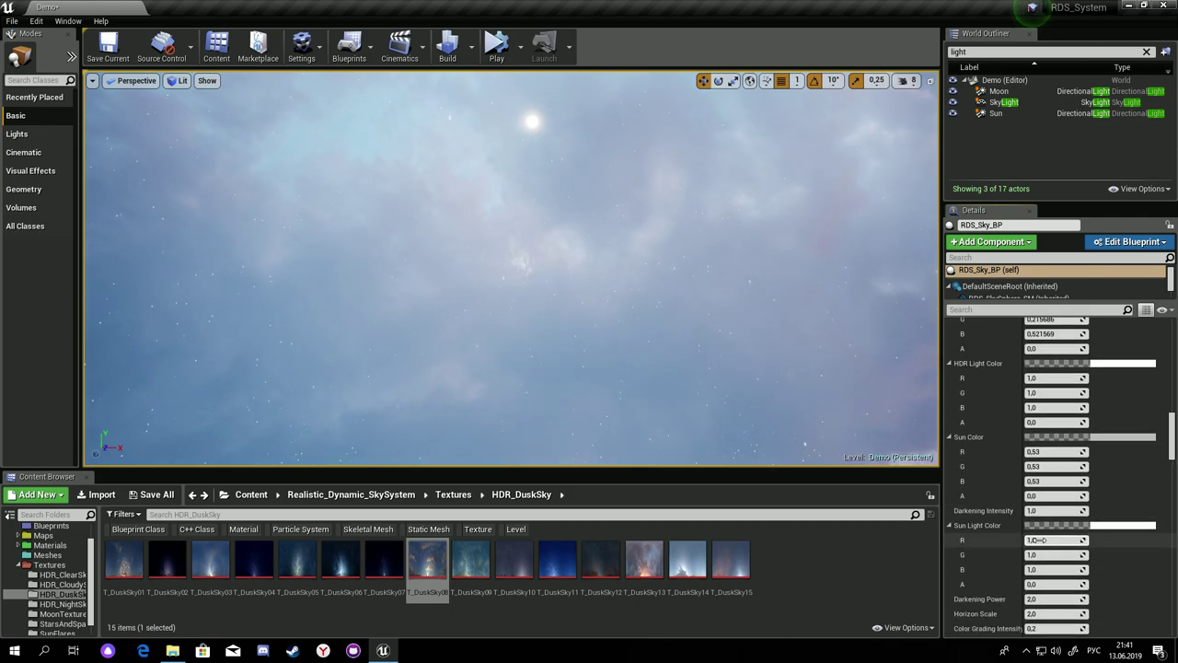
mouse_move(516, 257)
right_down()
mouse_move(515, 303)
mouse_move(515, 267)
right_up()
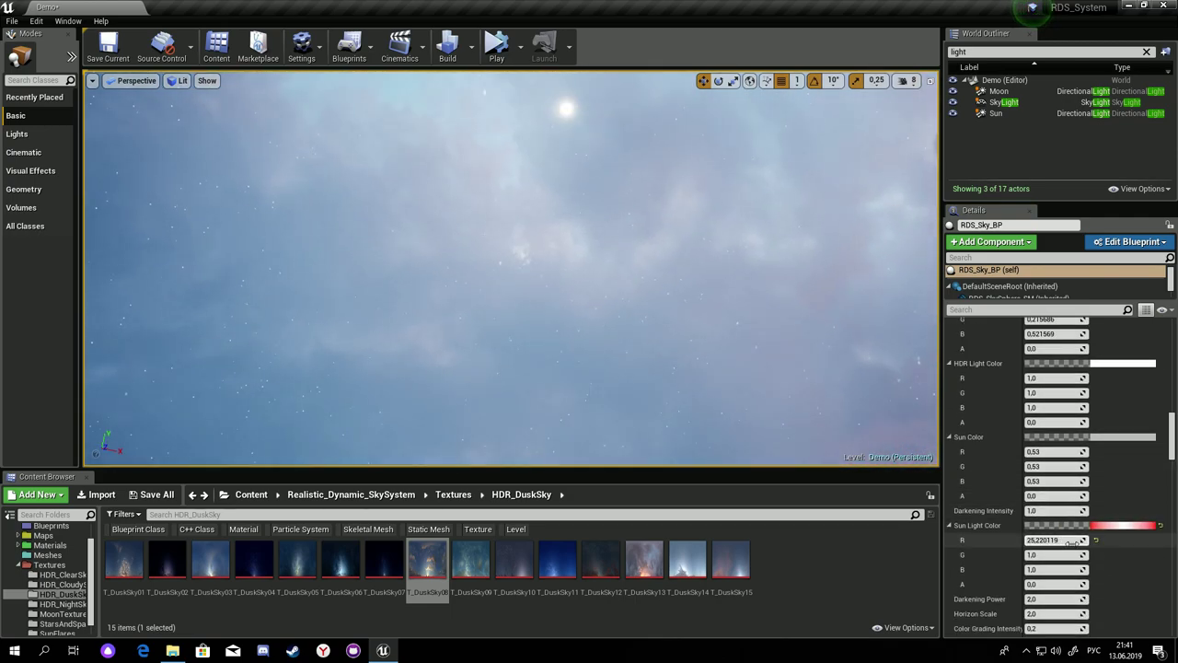
click(1096, 540)
scroll(1085, 536, down, 3)
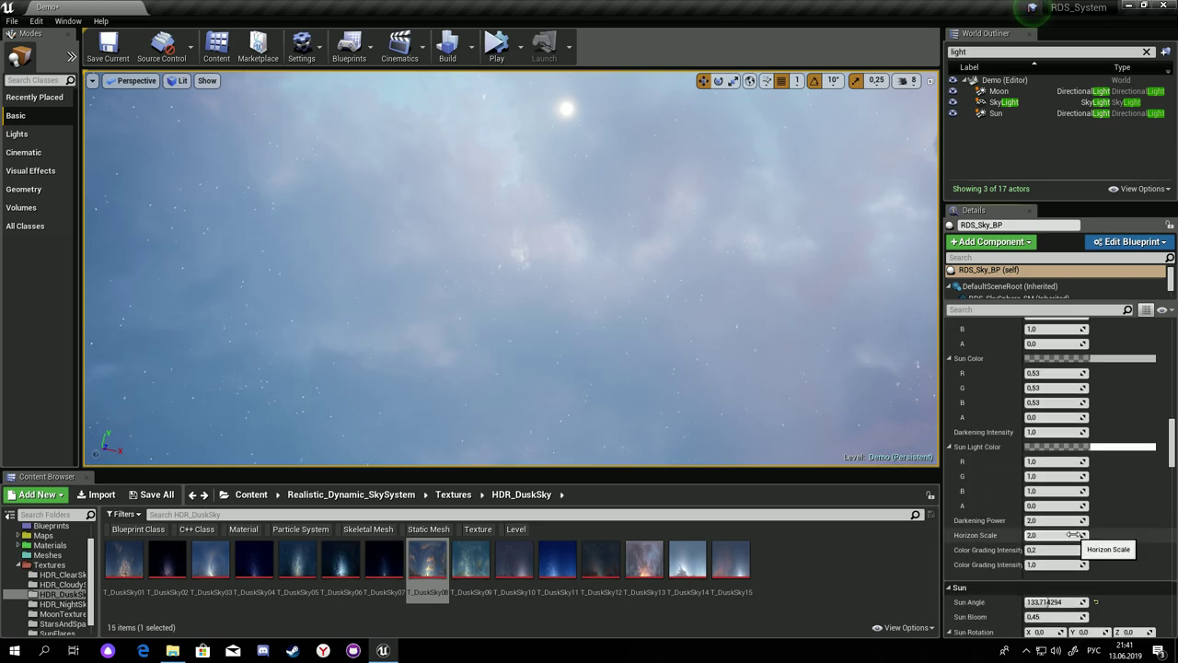
Briefly raise Darkening Power and turn Auto Set Color back on for RDS_Sky_BP.
right_drag(755, 350, 754, 404)
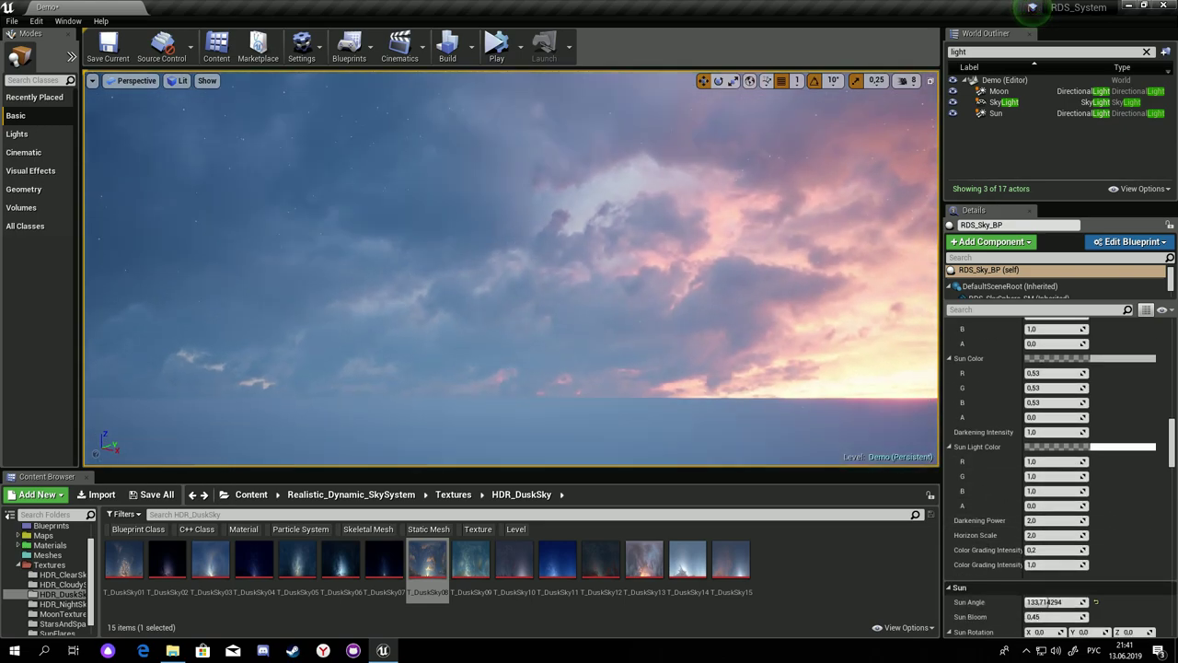
right_drag(515, 304, 515, 258)
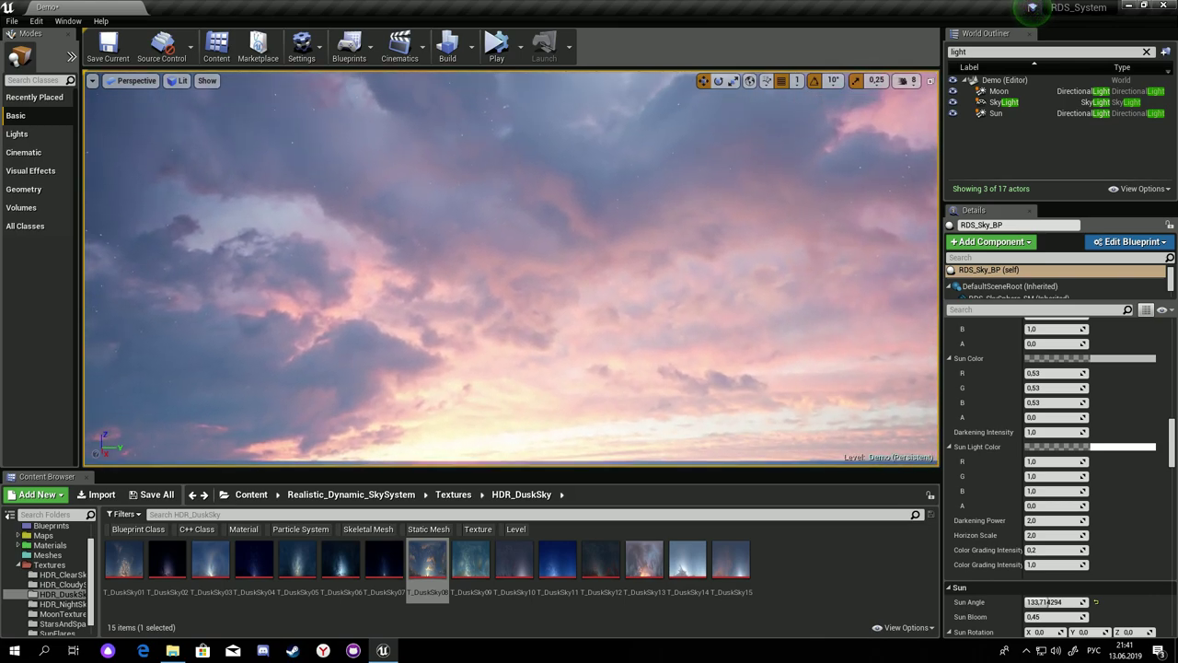
right_drag(709, 327, 710, 327)
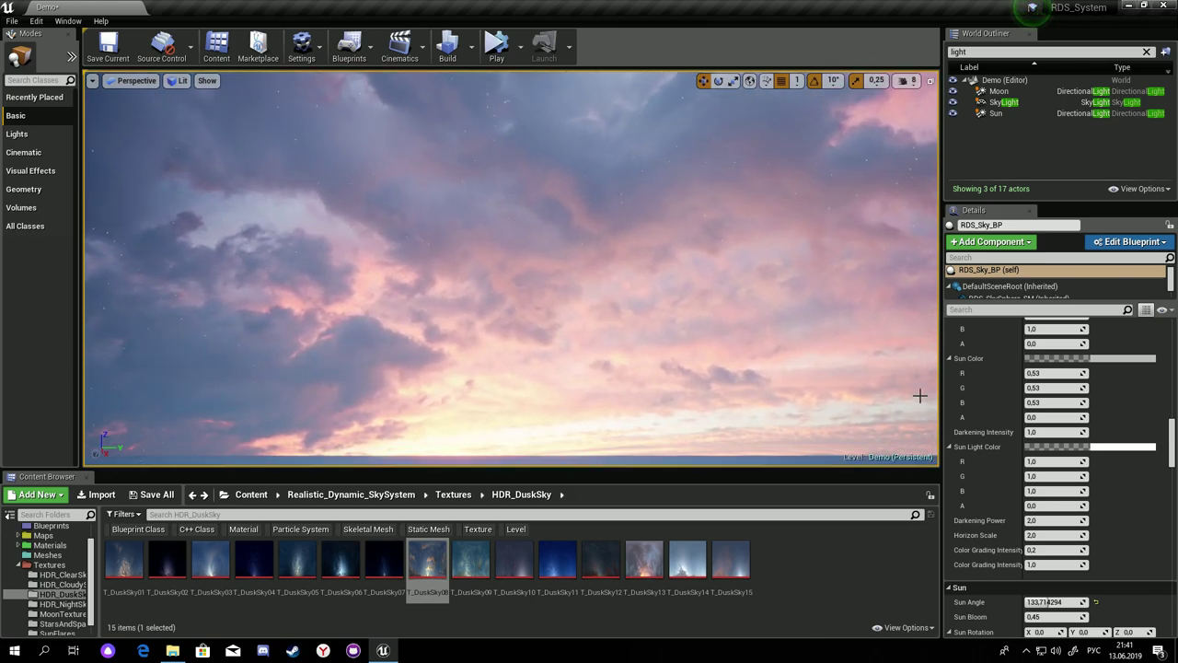
scroll(1045, 498, down, 1)
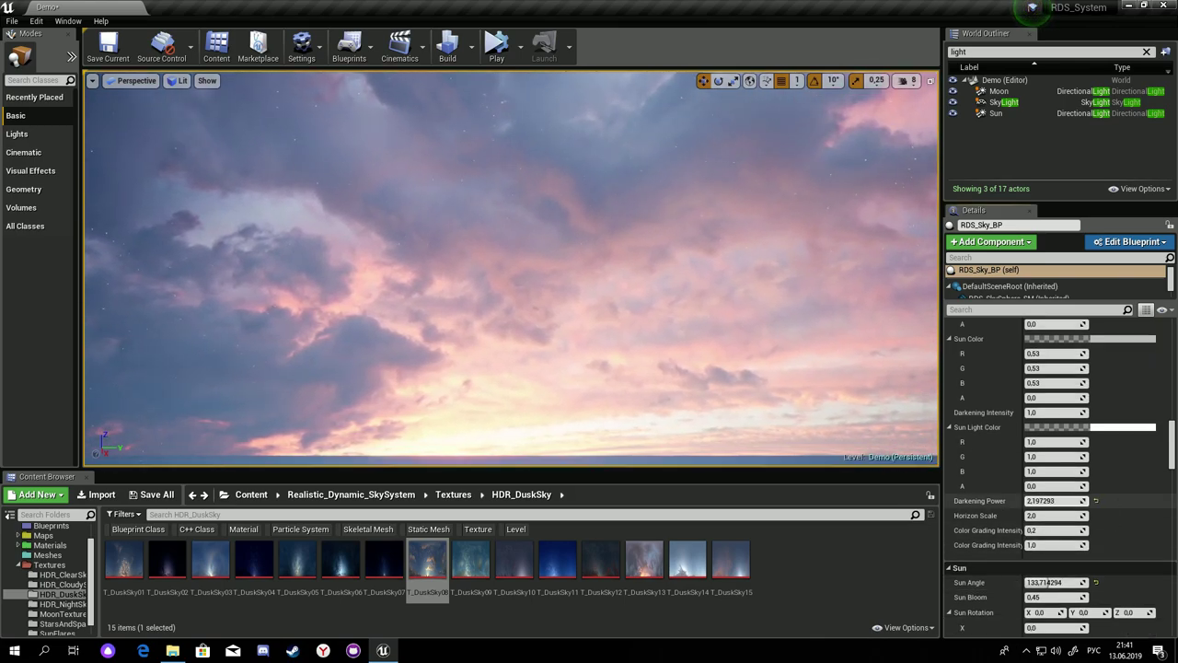
drag(1047, 499, 1086, 499)
scroll(1096, 498, up, 5)
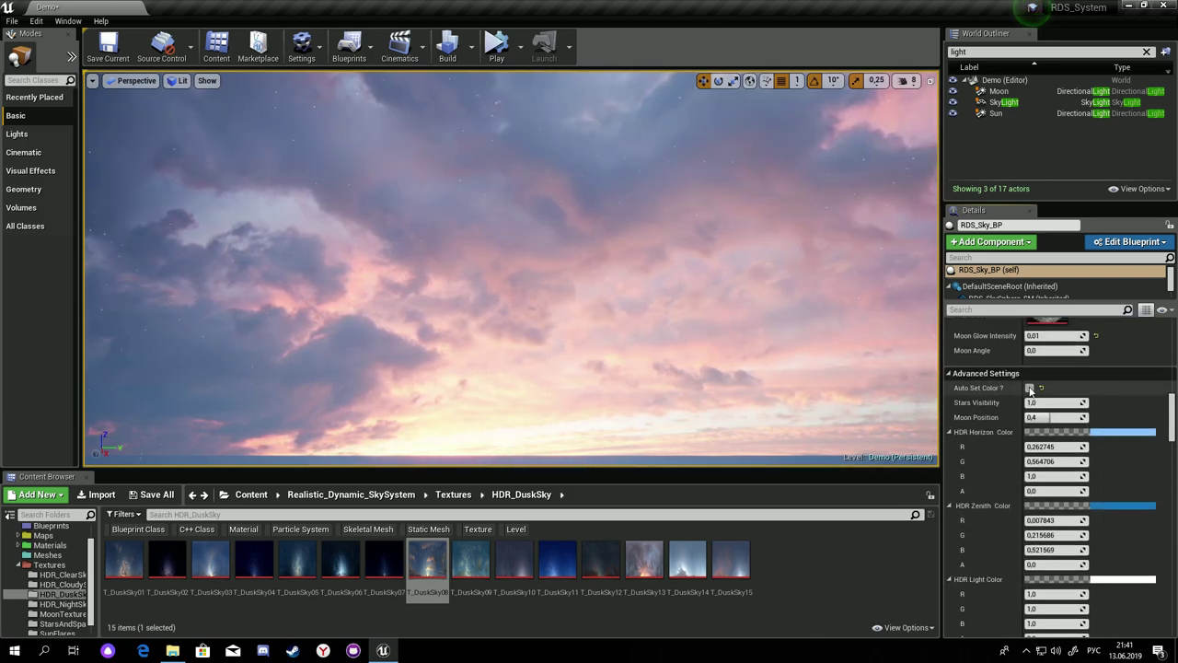
click(1030, 388)
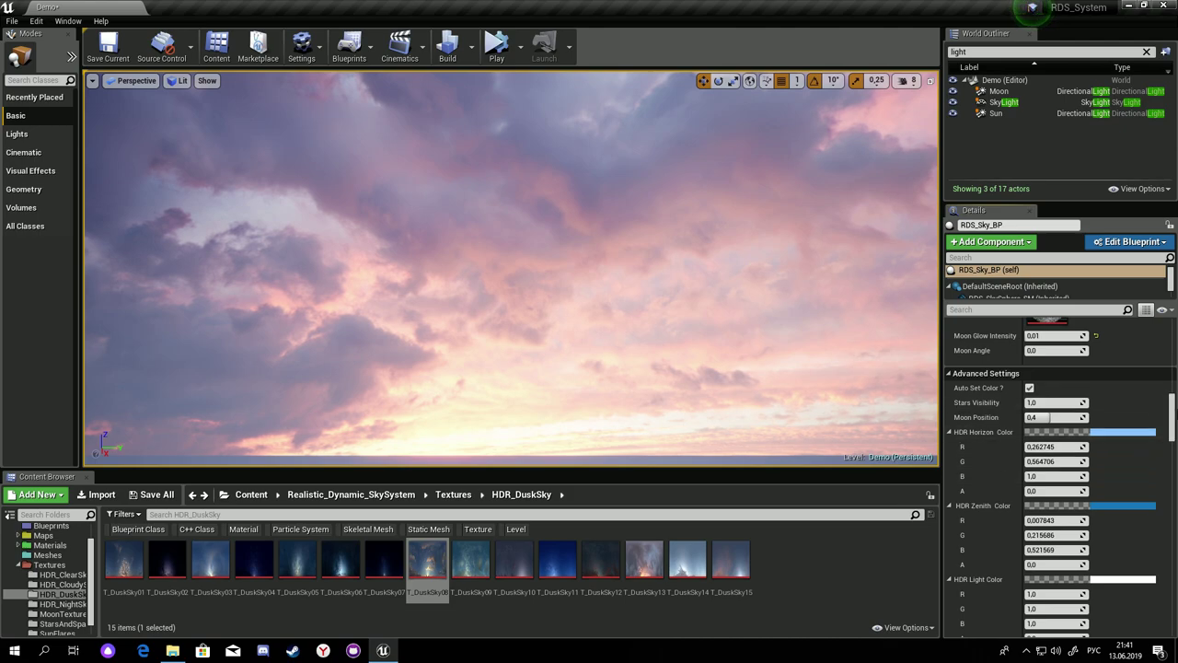
Drag the sky's Time to about 1508.57 so a sun appears at dusk.
drag(1172, 425, 1172, 402)
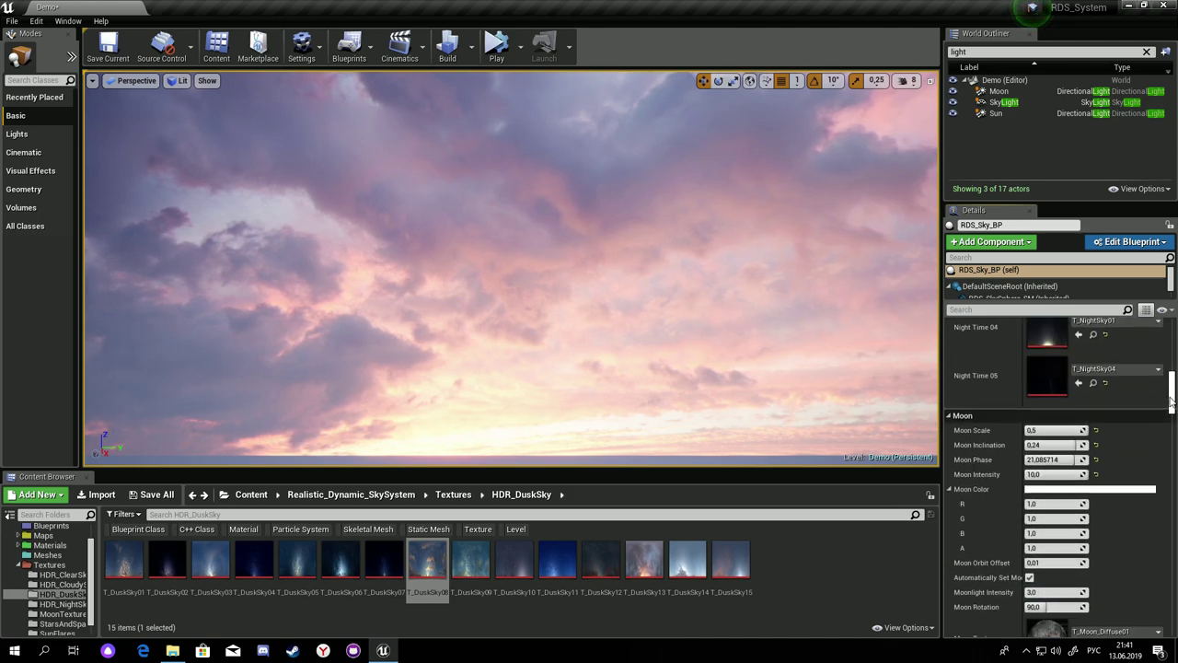
scroll(1136, 406, up, 10)
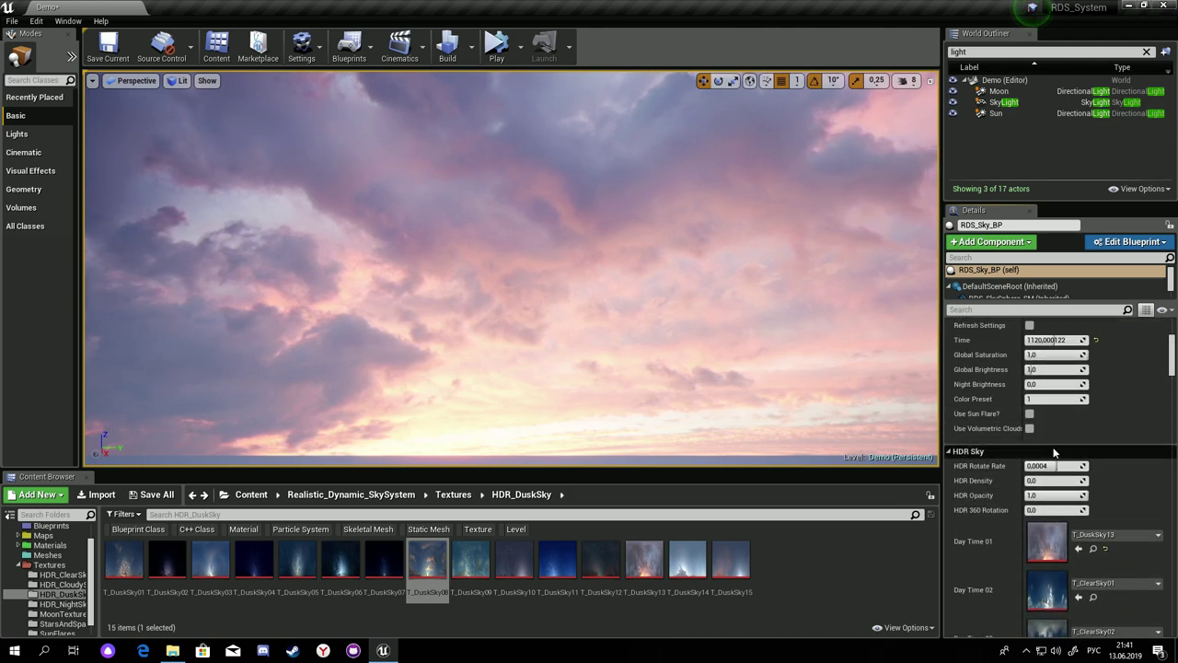
scroll(1054, 452, up, 2)
mouse_move(1053, 379)
mouse_down()
mouse_move(1104, 379)
mouse_move(1090, 379)
mouse_up()
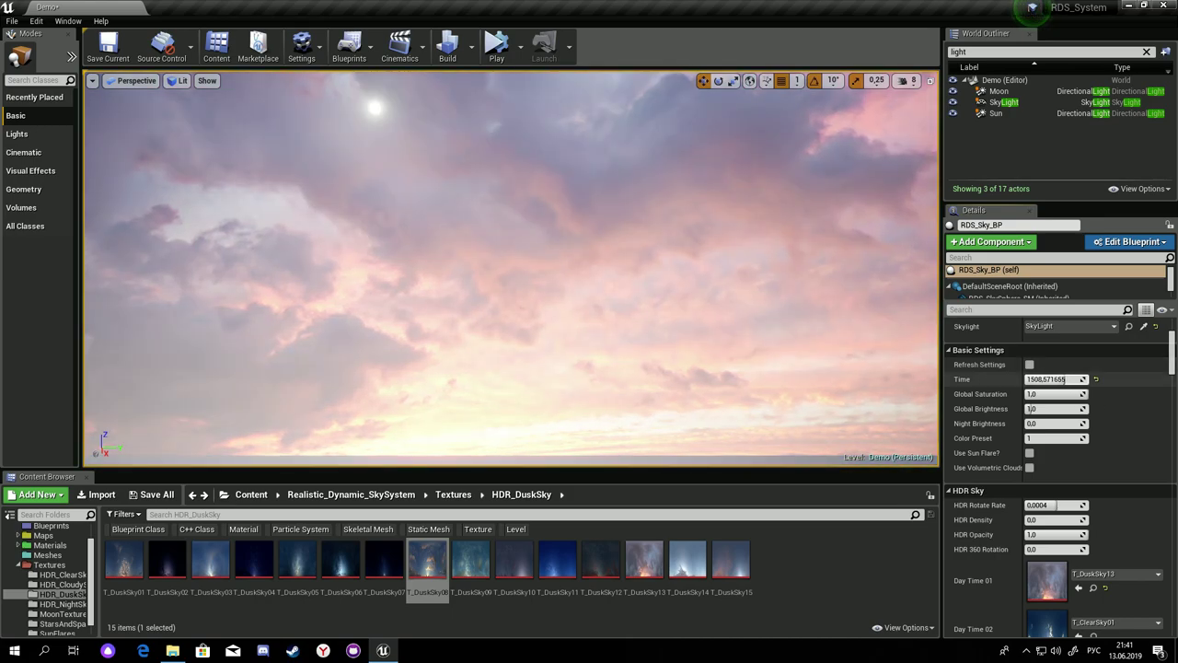
Try Use Sun Flare on, then switch it back off.
scroll(1085, 410, down, 5)
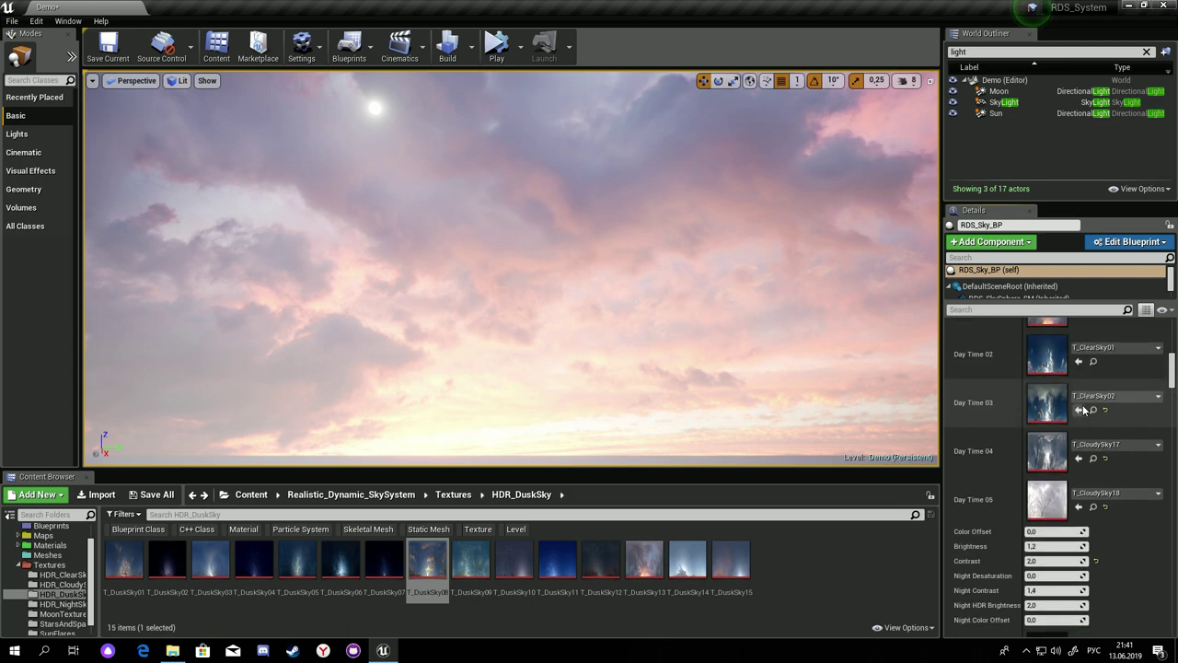
scroll(1084, 410, up, 3)
scroll(1058, 407, up, 2)
click(1030, 414)
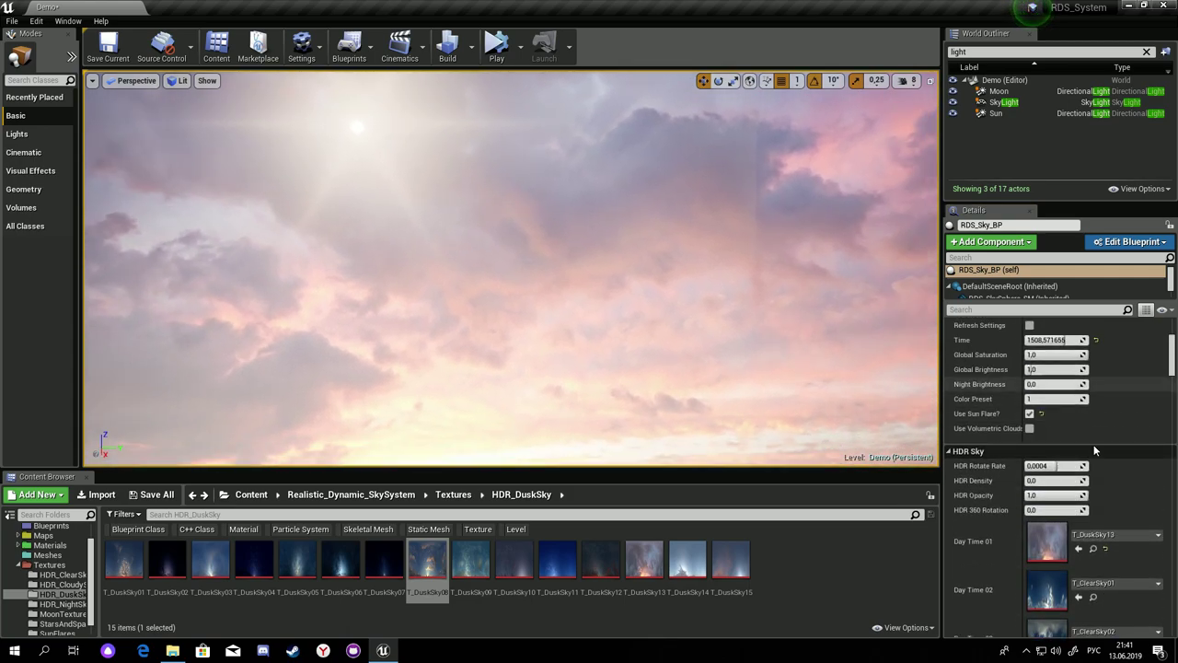
click(1030, 414)
scroll(1055, 423, down, 3)
scroll(1055, 432, down, 3)
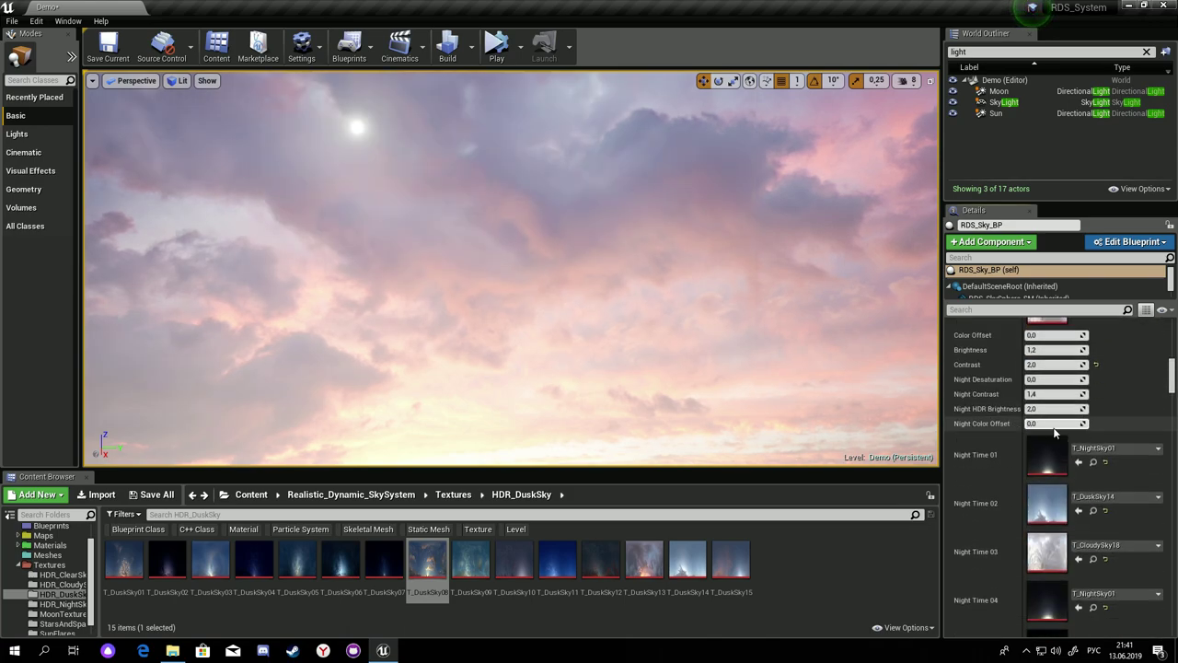
scroll(1054, 433, down, 2)
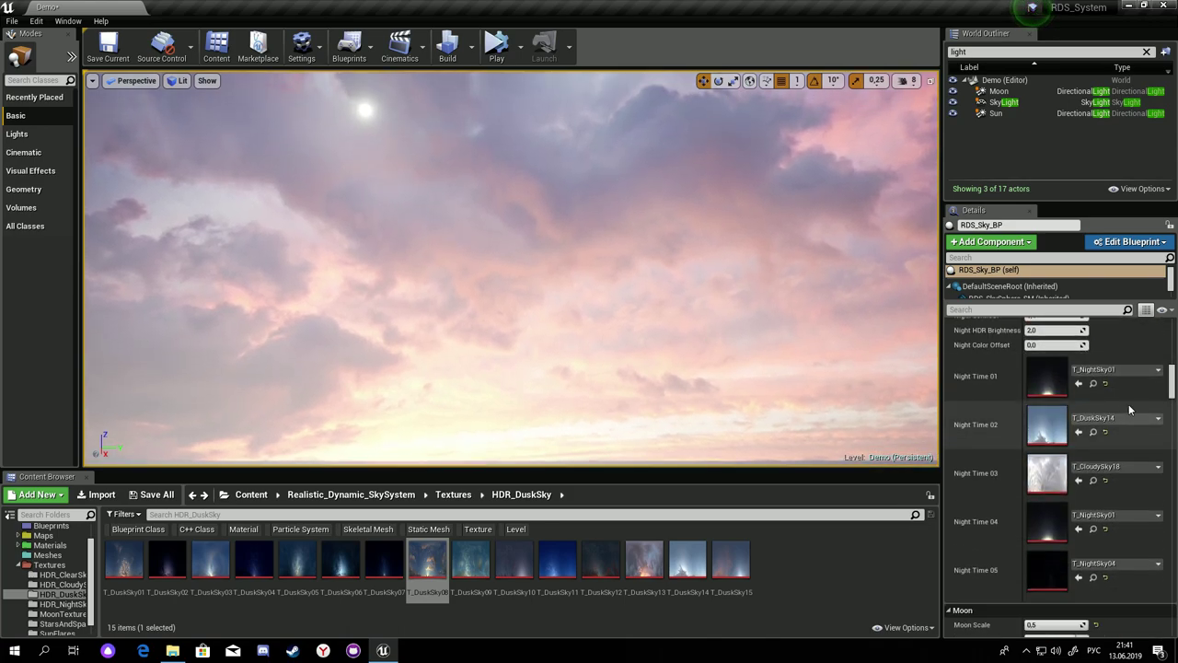
scroll(1115, 410, down, 3)
scroll(1103, 415, down, 2)
scroll(1103, 414, down, 2)
scroll(1092, 446, down, 2)
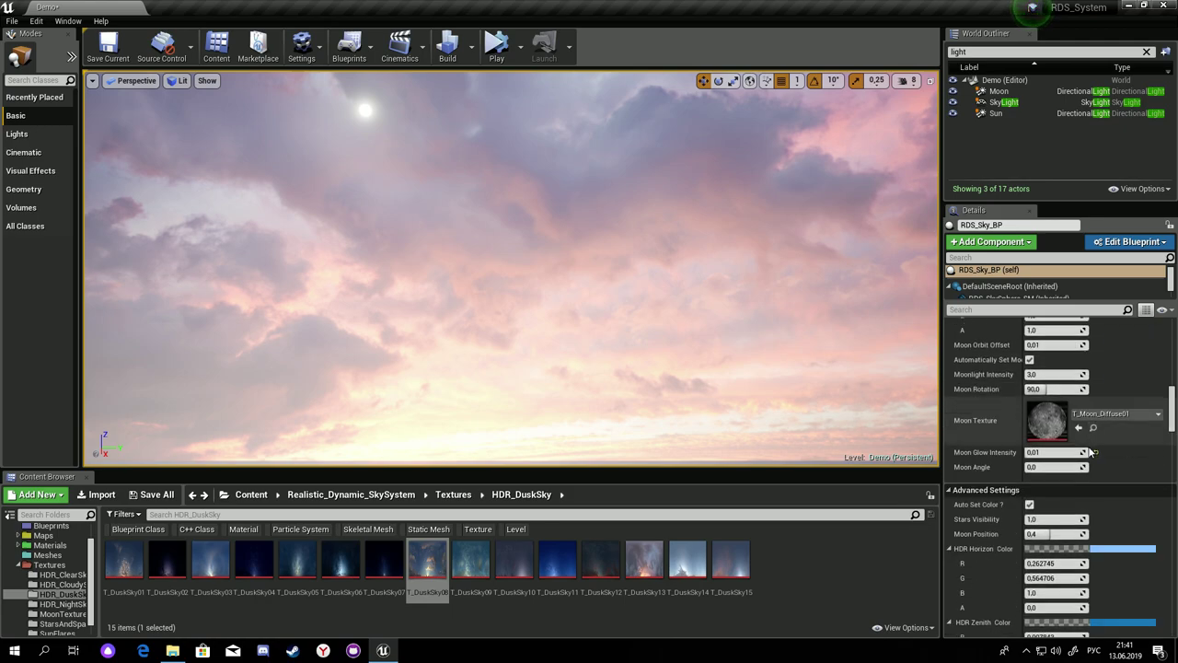
scroll(1091, 451, down, 2)
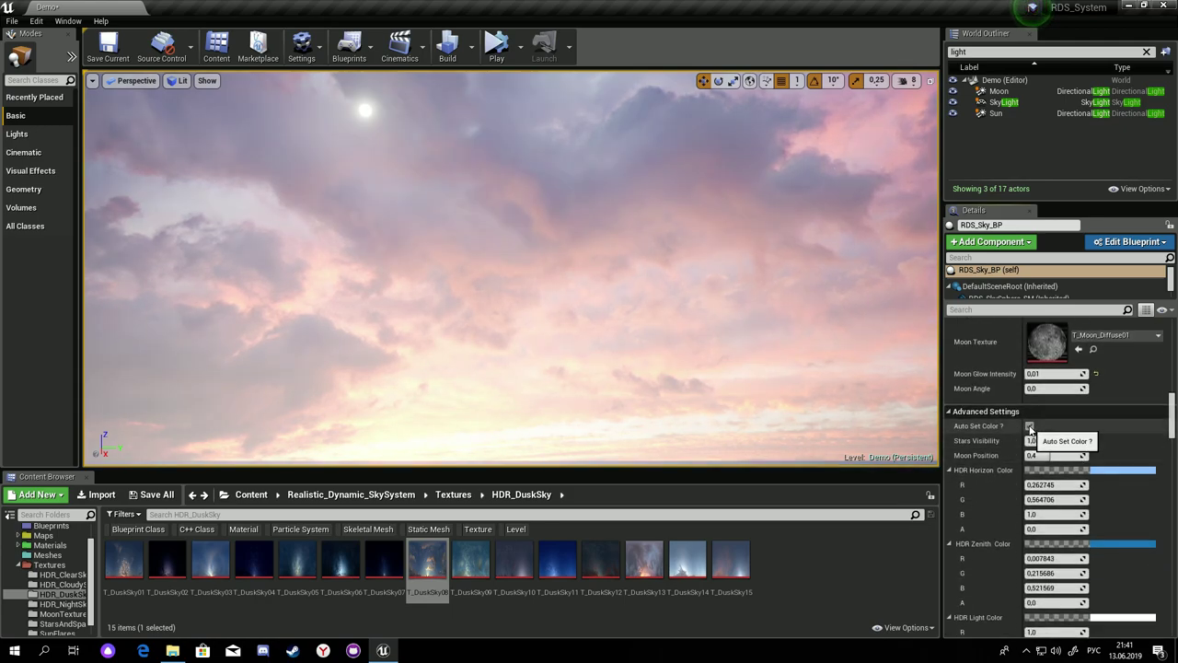
scroll(1031, 431, down, 2)
scroll(1072, 464, down, 1)
scroll(1073, 476, down, 1)
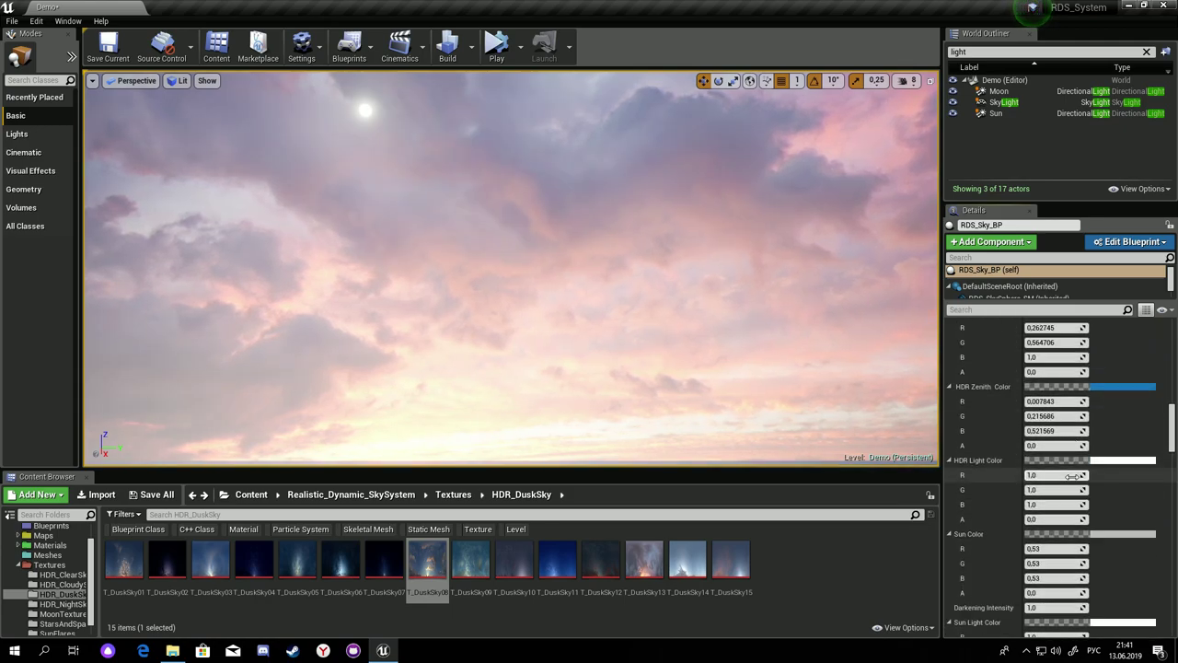
scroll(1062, 475, down, 2)
scroll(1059, 515, down, 2)
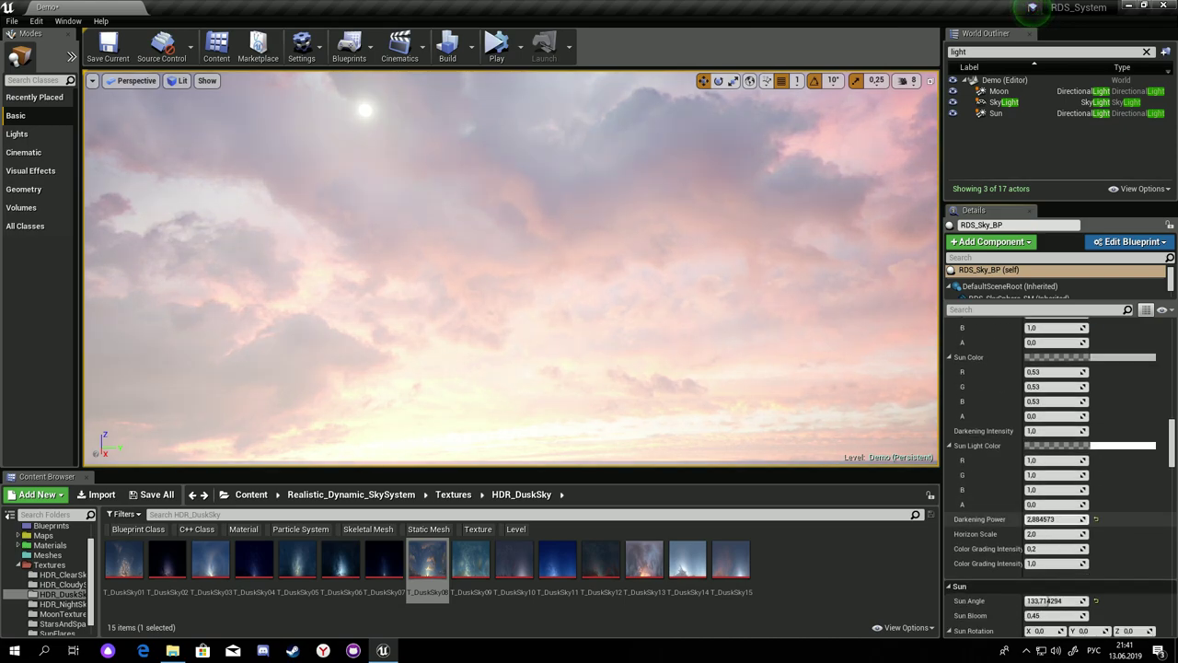
Preview higher Darkening Power and Horizon Scale, then reset both to 2.0.
drag(1056, 519, 1123, 519)
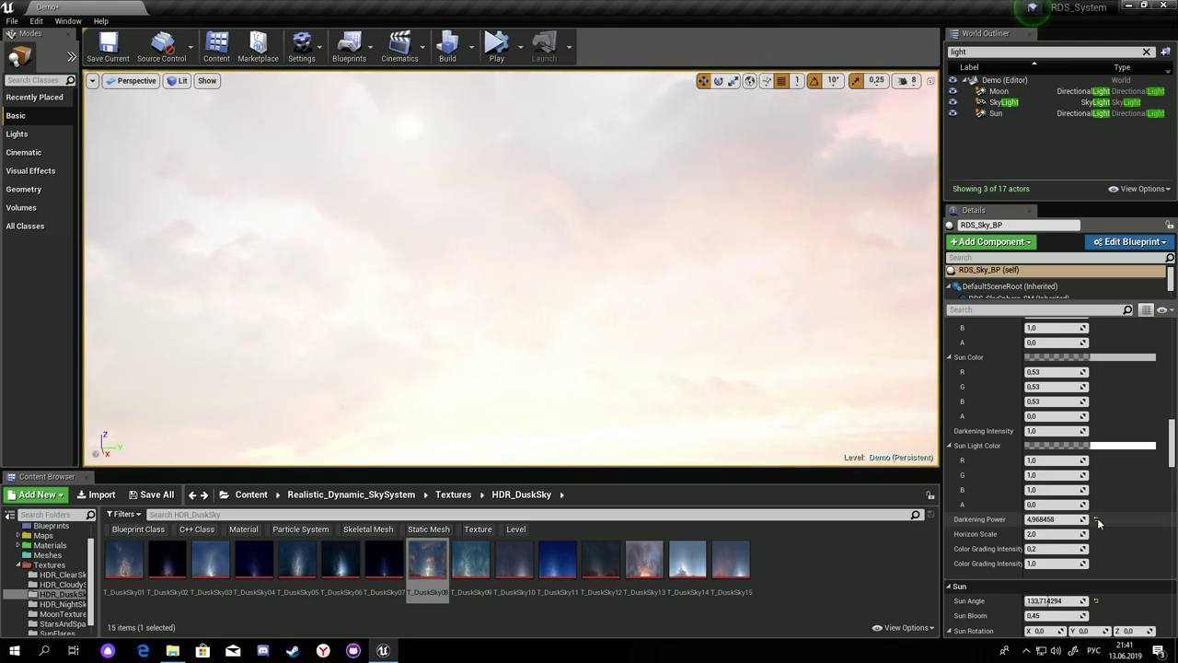
click(1096, 519)
drag(1058, 534, 1081, 534)
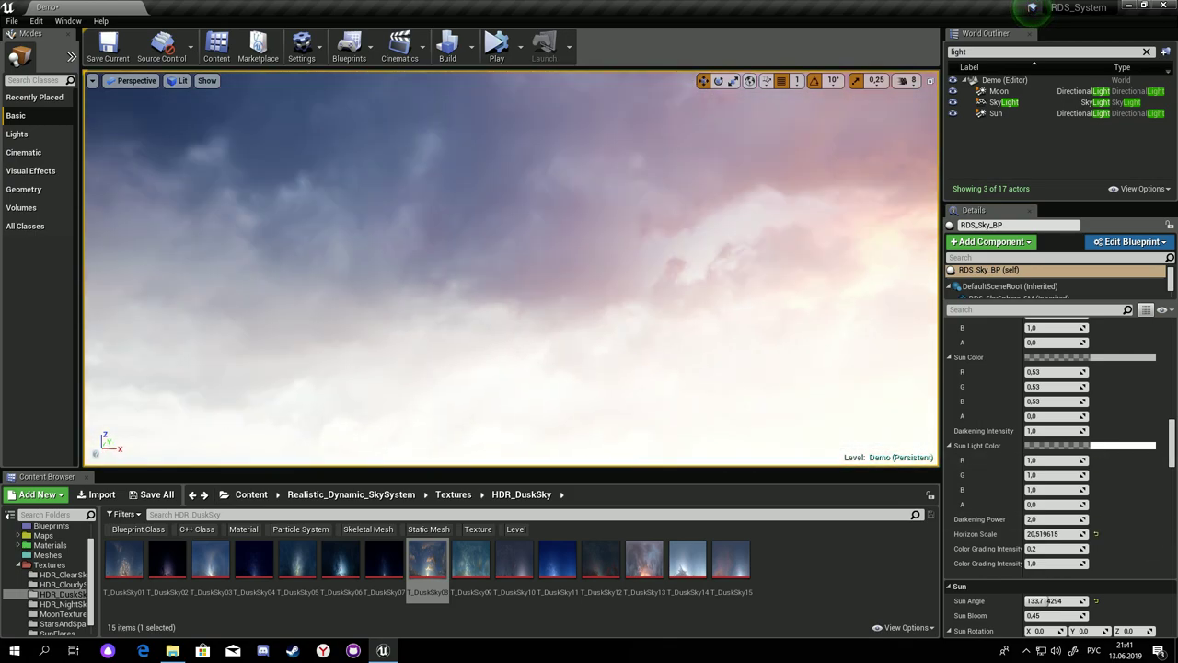
right_click(708, 328)
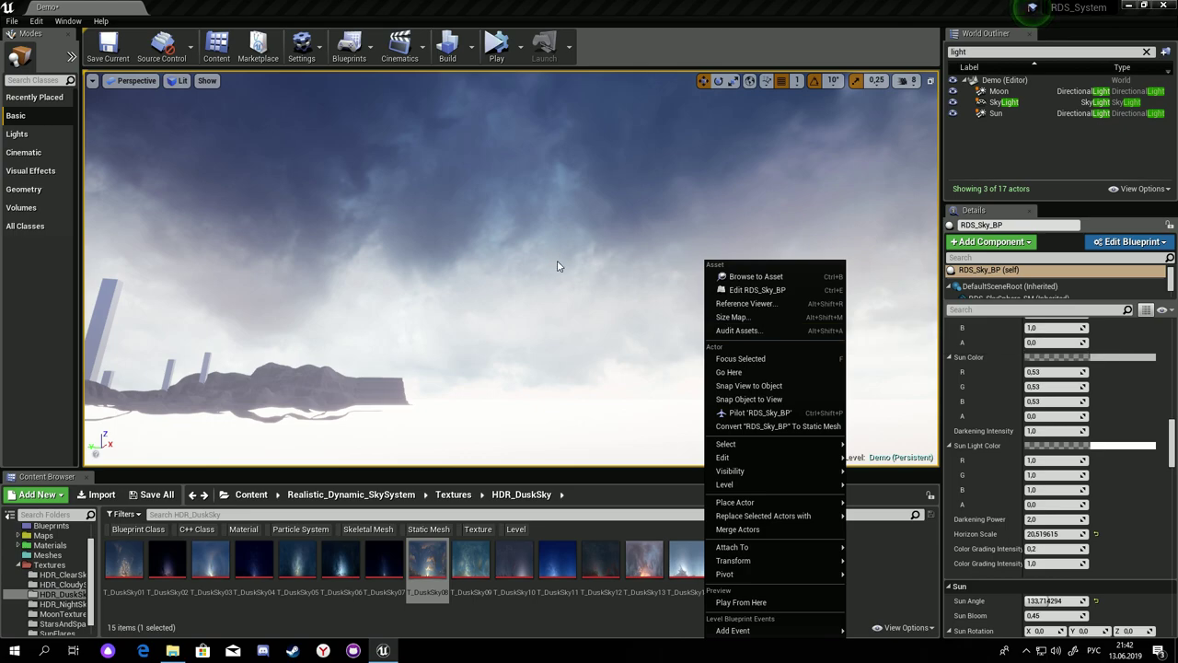
right_drag(708, 328, 565, 328)
right_click(1121, 524)
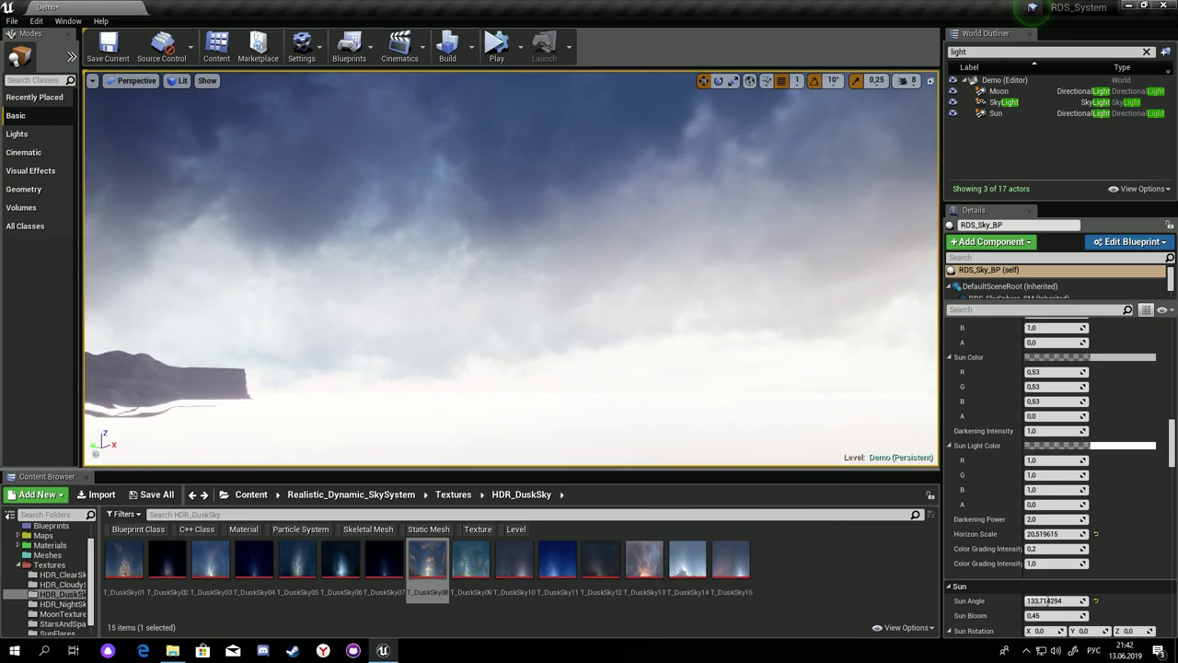
click(1095, 534)
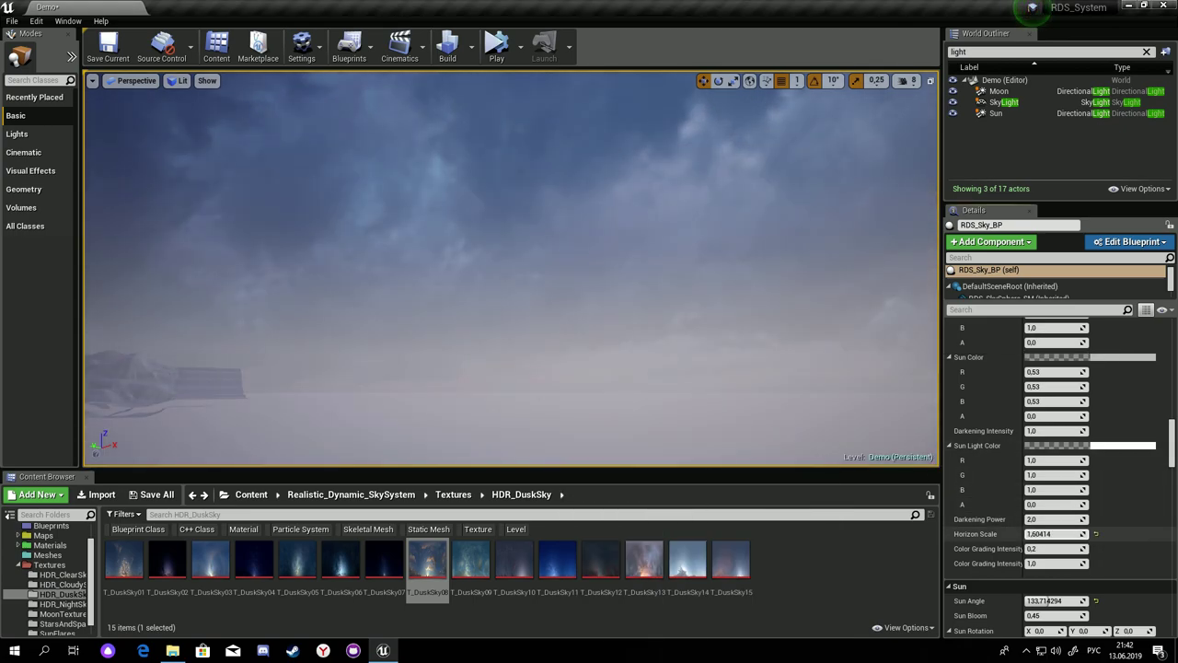
drag(1058, 534, 1132, 534)
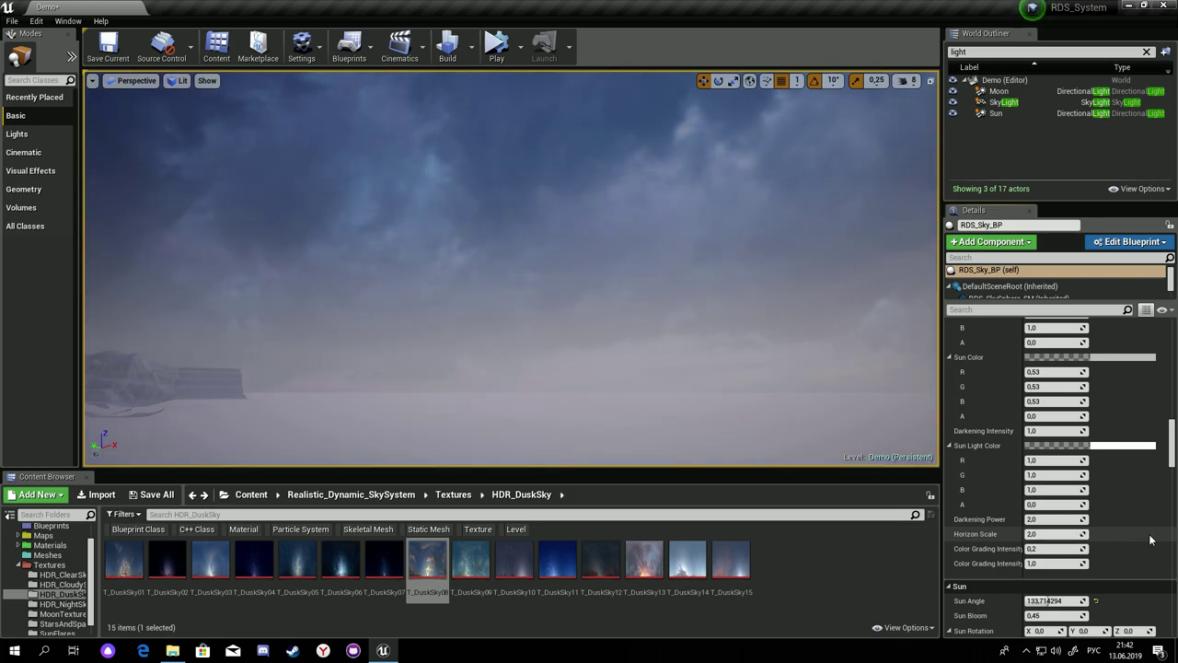
click(1096, 534)
Preview Color Grading Intensity changes, then reset it to 0.2.
drag(1073, 550, 1064, 550)
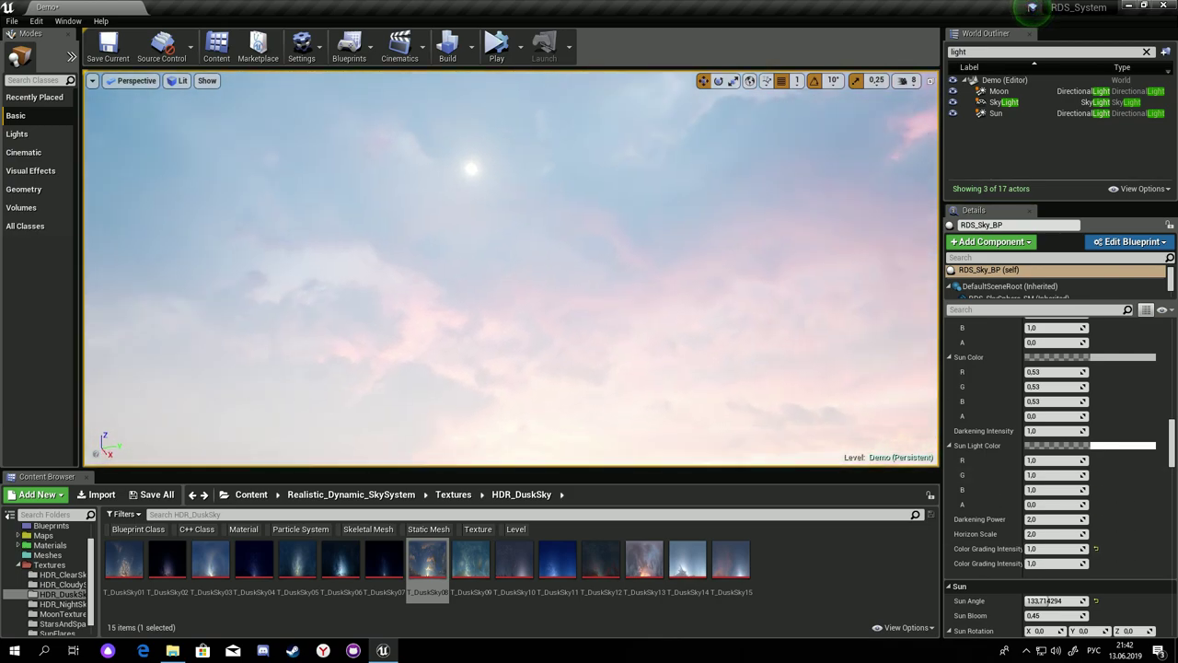
drag(1075, 549, 1073, 548)
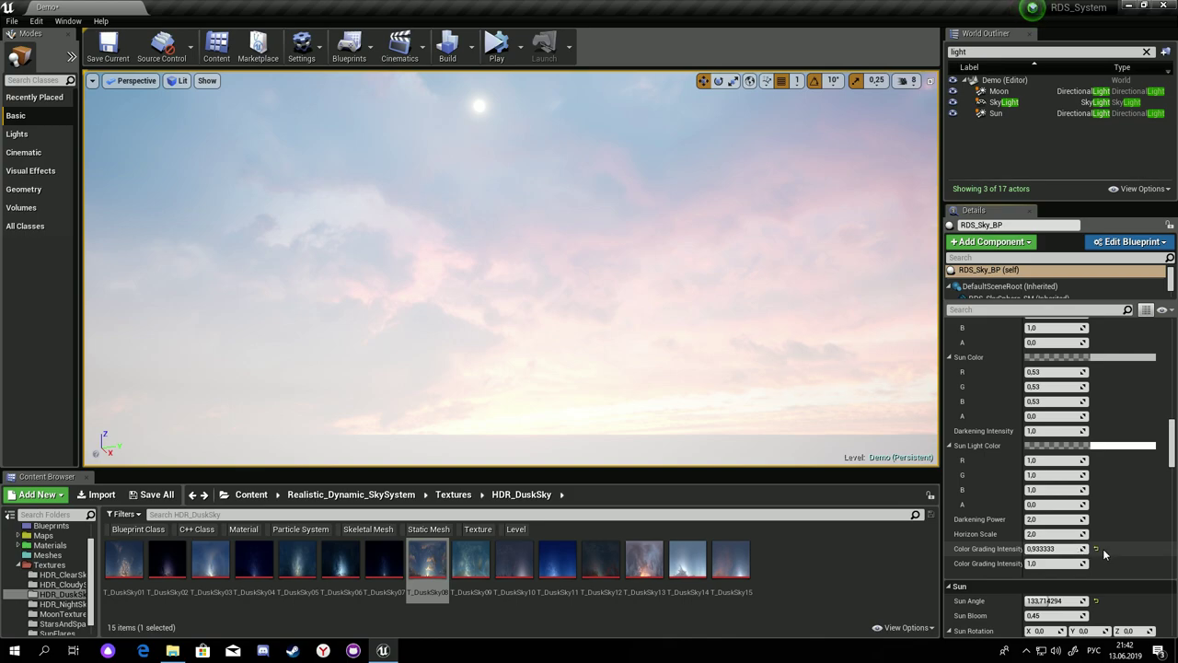
click(1096, 550)
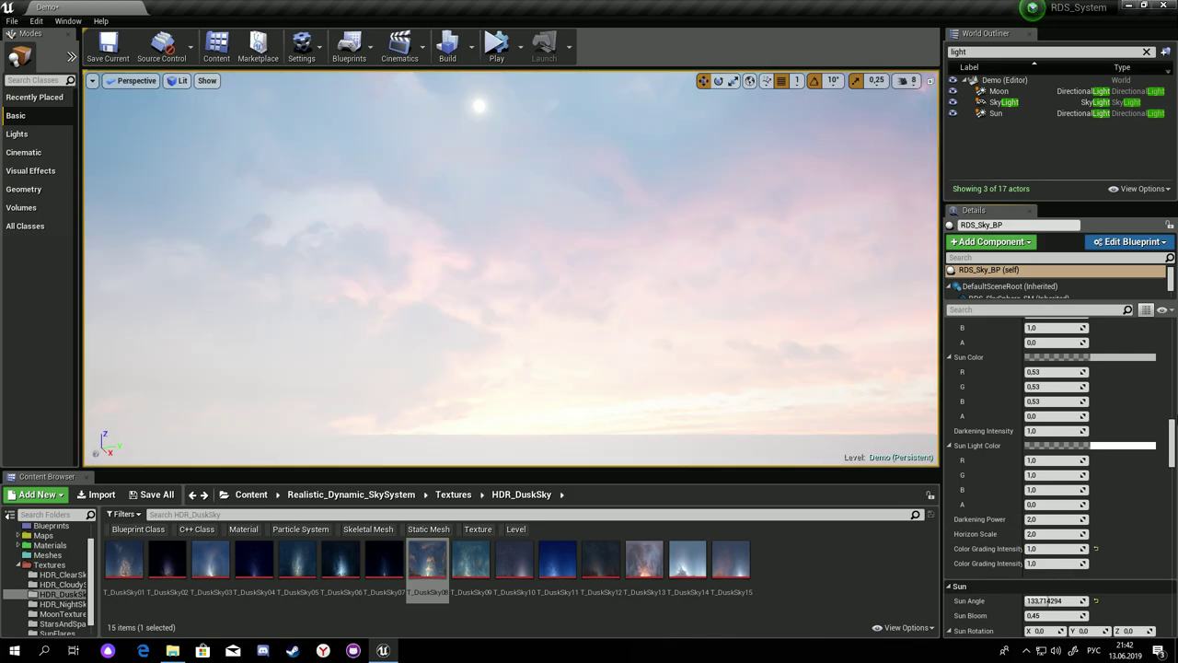
drag(1172, 440, 1174, 375)
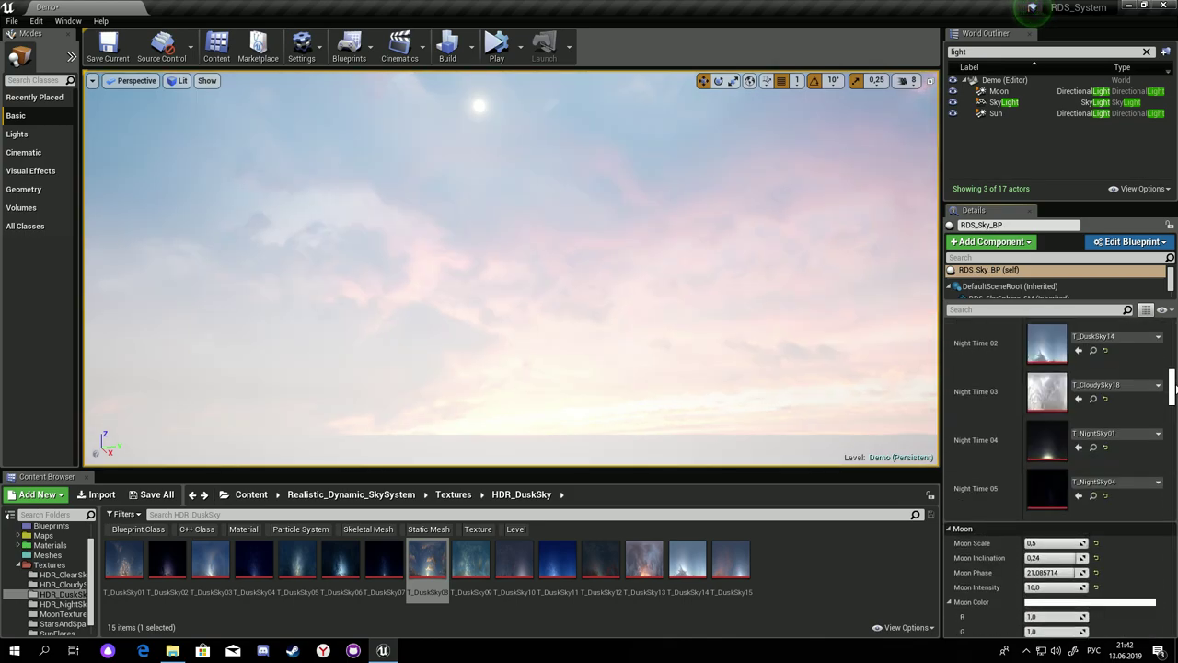
Collapse the HDR Sky settings section in the Details panel.
scroll(1060, 479, down, 3)
scroll(989, 511, down, 3)
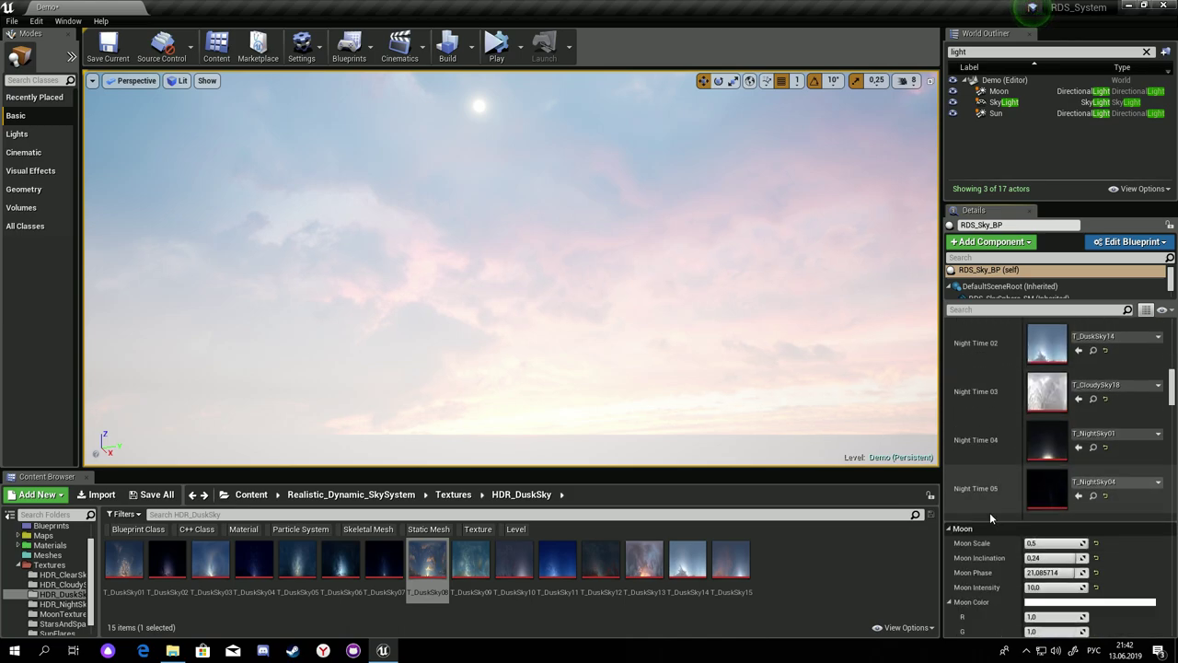
scroll(978, 480, up, 1)
scroll(978, 481, up, 3)
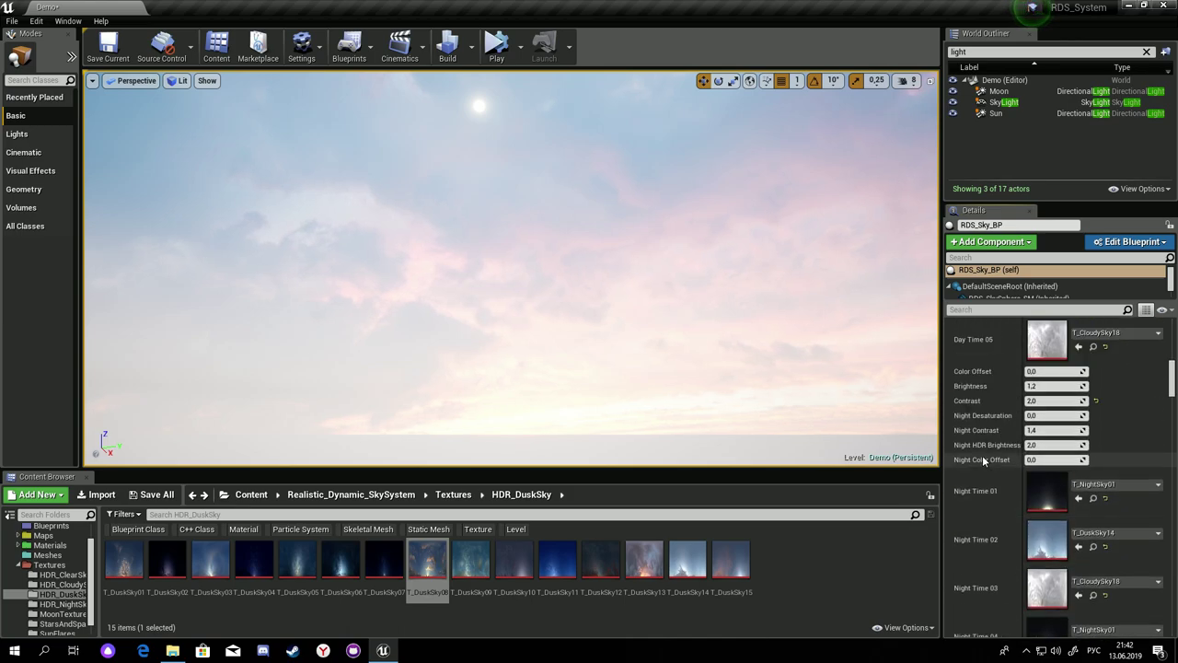
scroll(983, 446, up, 3)
scroll(983, 446, up, 3)
click(964, 409)
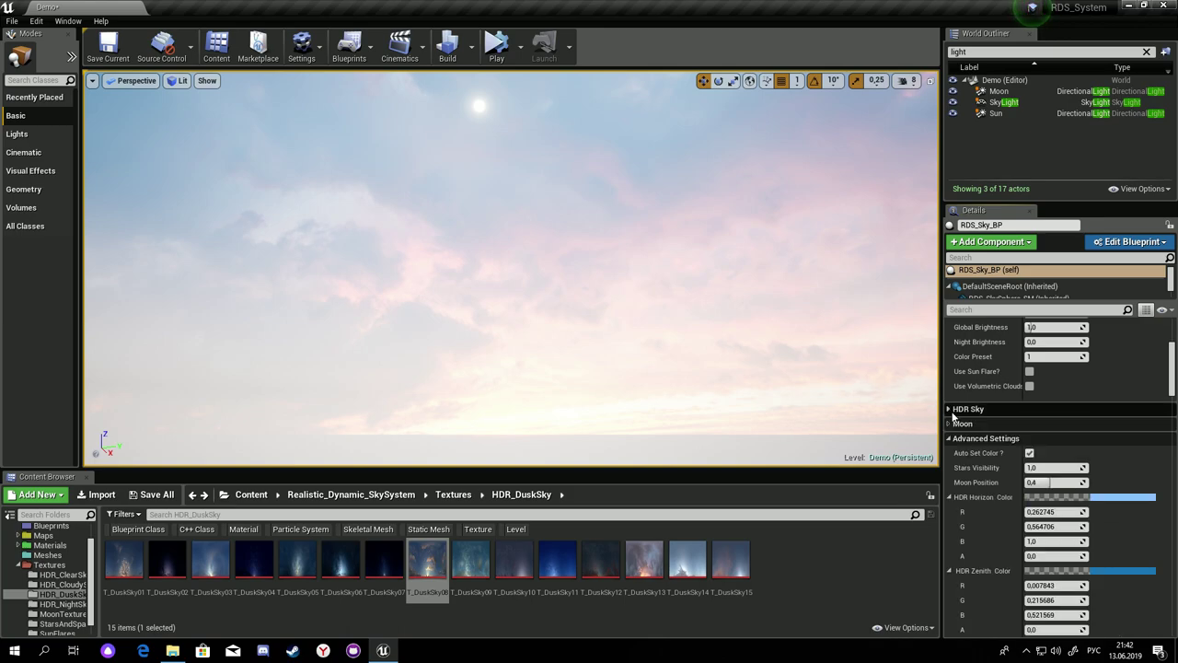
scroll(1000, 413, up, 3)
Set the first Color Grading Intensity to 0.2 and reset the second to 1.0.
mouse_move(1054, 474)
mouse_down()
mouse_move(1081, 473)
mouse_move(1065, 474)
mouse_up()
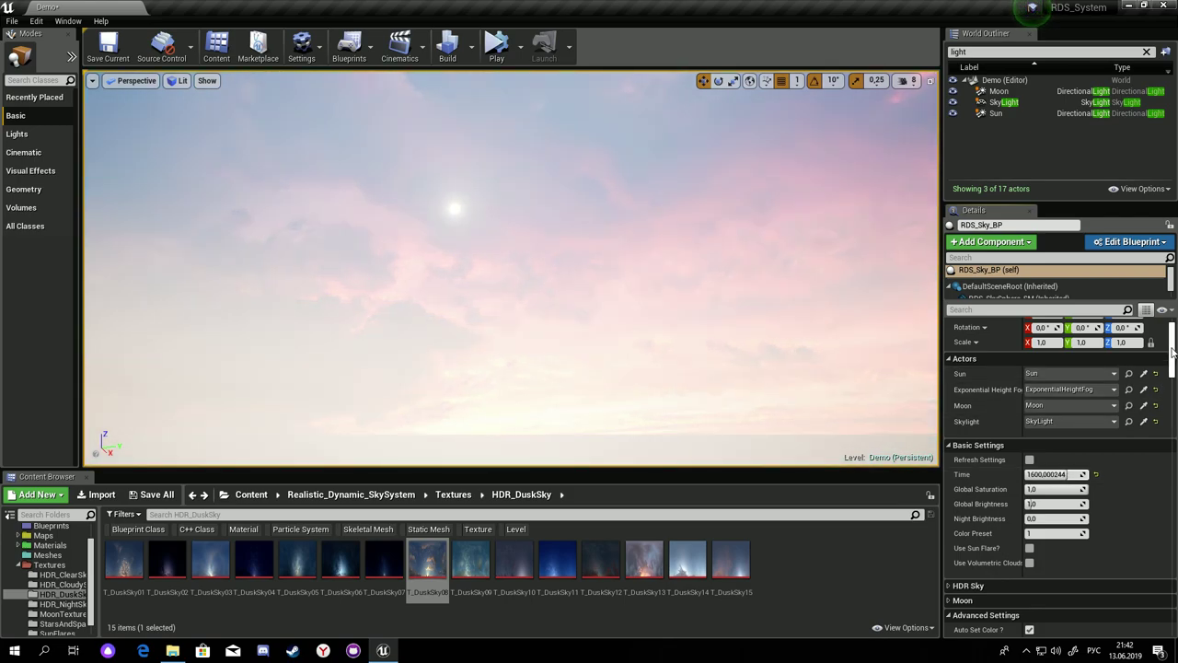
scroll(1115, 452, down, 5)
scroll(1115, 452, down, 5)
scroll(1115, 452, down, 5)
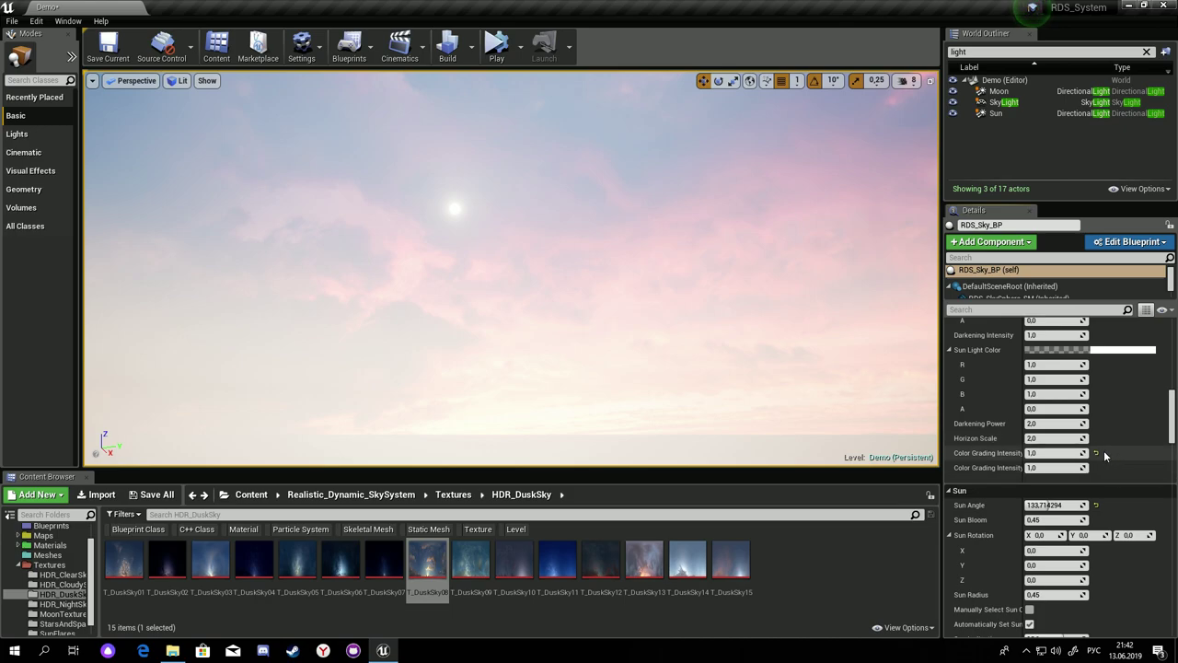
mouse_move(1075, 452)
mouse_down()
mouse_move(1058, 452)
mouse_move(1075, 468)
mouse_move(1041, 469)
mouse_up()
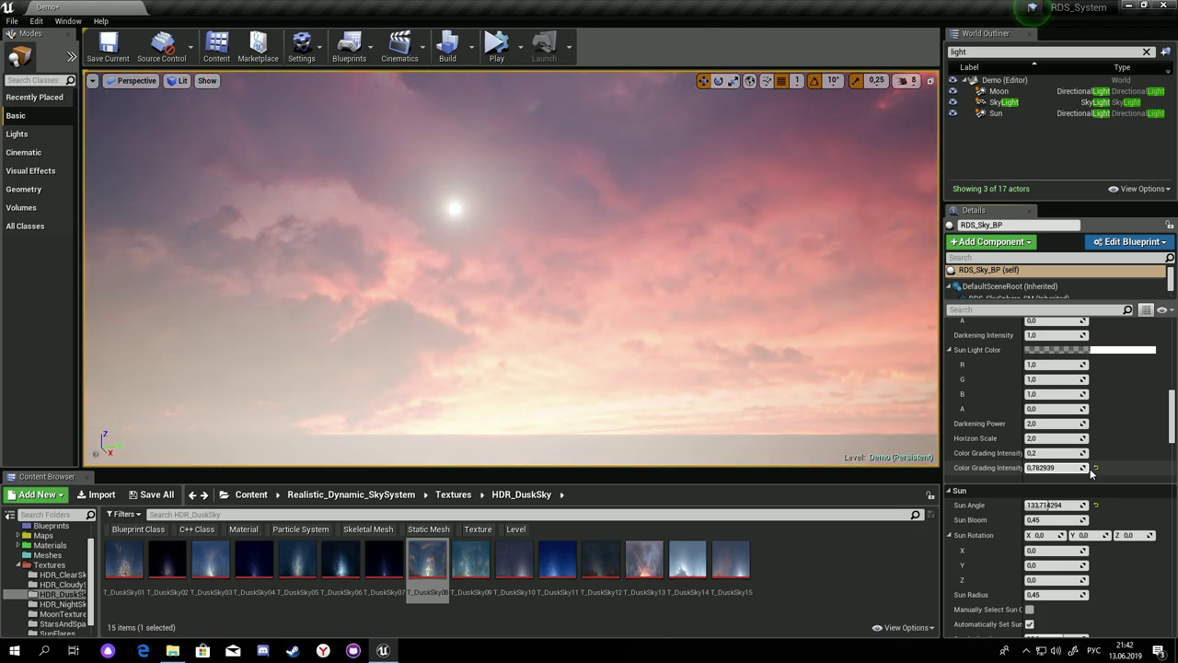
click(1095, 467)
scroll(1096, 466, down, 1)
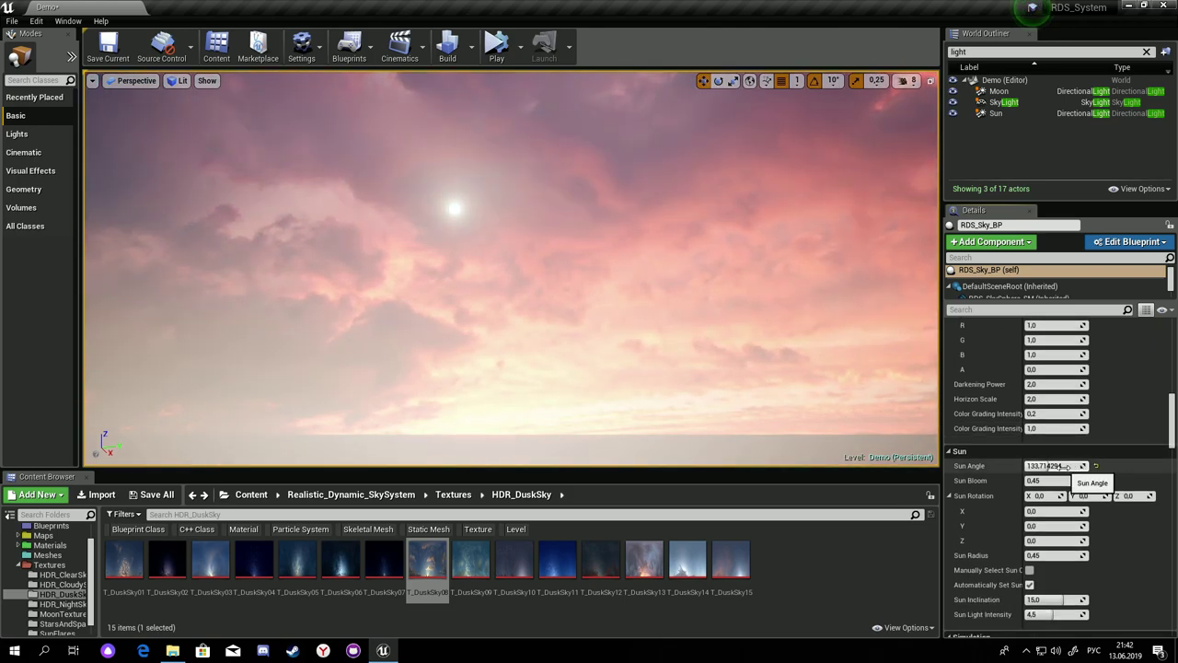
Adjust Sun Angle, then reset Sun Bloom and Sun Radius to 0.45.
mouse_move(1060, 467)
mouse_down()
mouse_move(1047, 466)
mouse_move(1076, 480)
mouse_move(1049, 480)
mouse_move(1063, 480)
mouse_up()
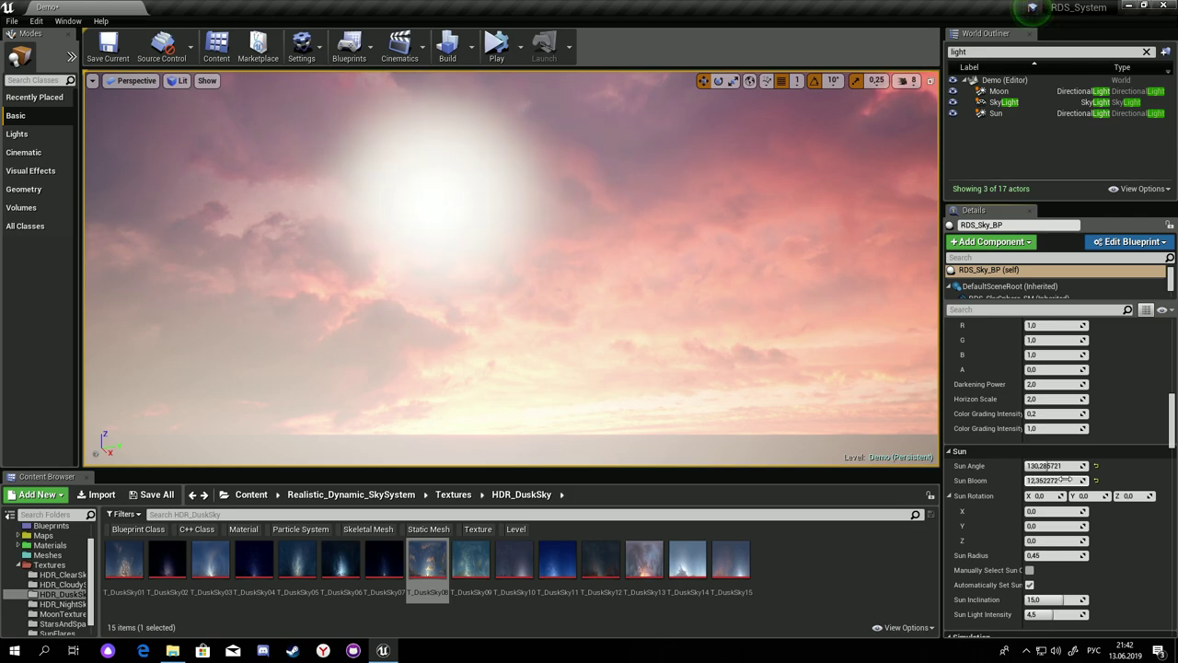
click(1095, 481)
scroll(1131, 471, down, 1)
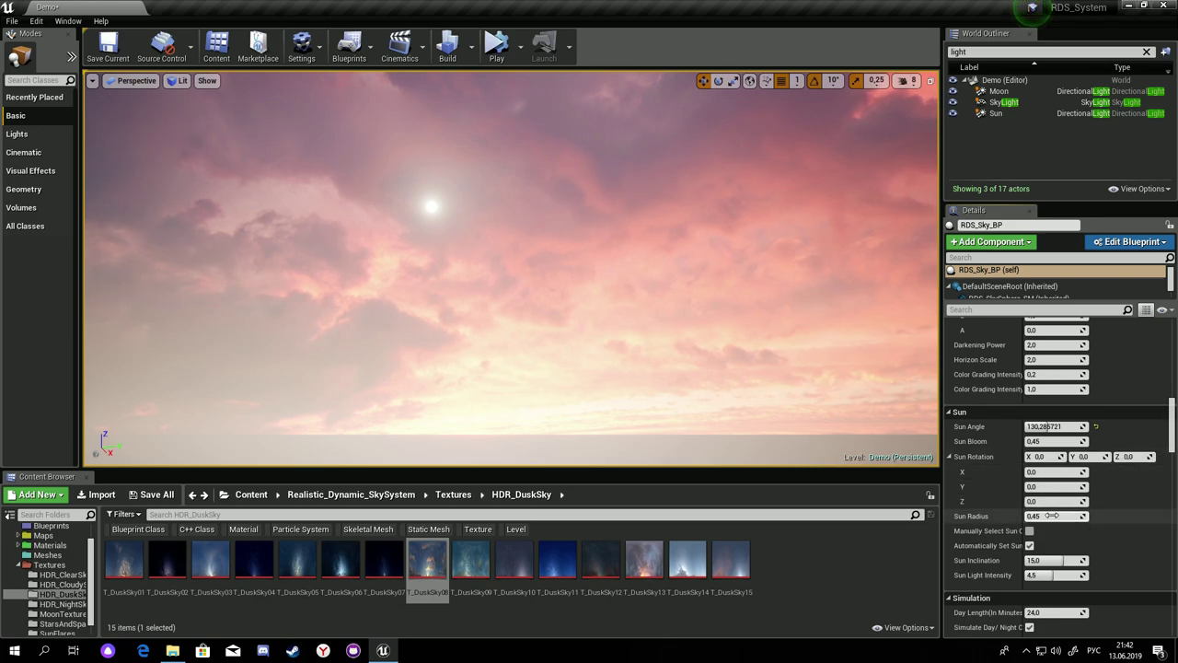
mouse_move(1049, 516)
mouse_down()
mouse_move(1072, 516)
mouse_move(1057, 517)
mouse_up()
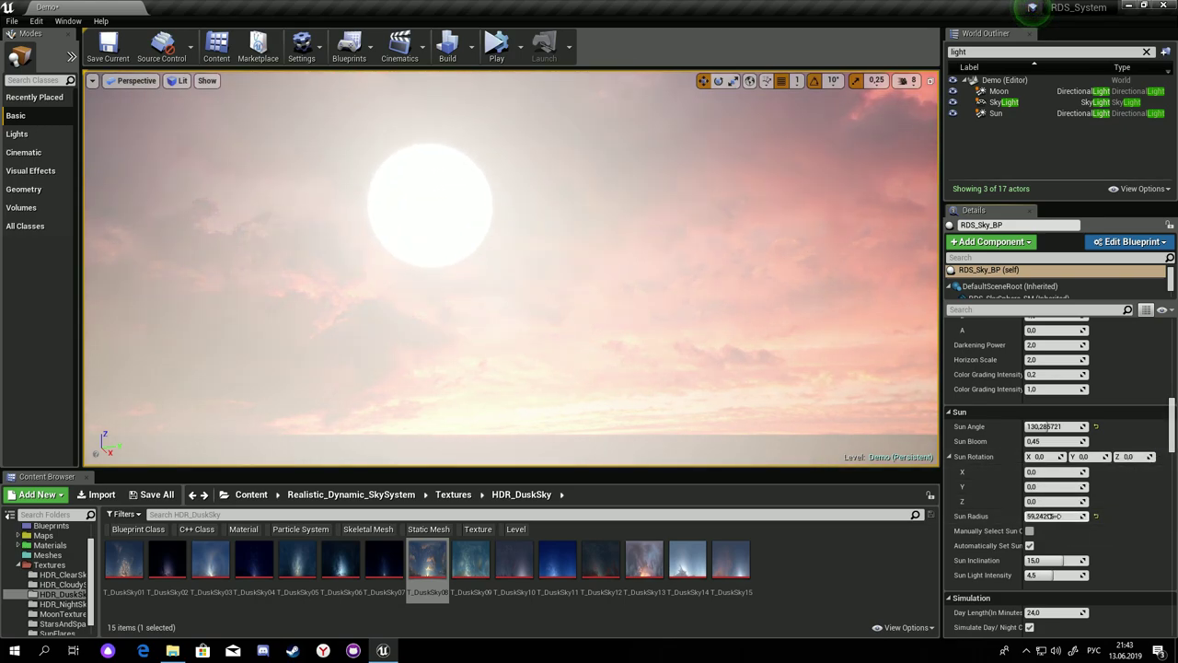
click(1095, 517)
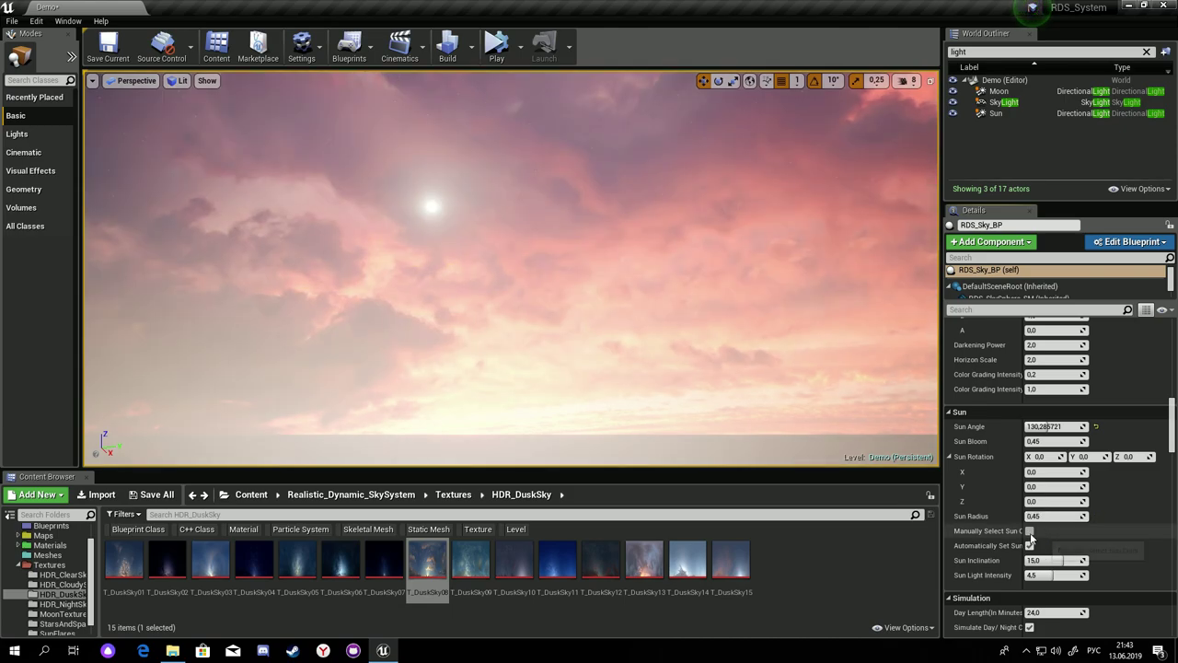
Disable manual sun colour, enable auto sun rotation, restore Sun Inclination 15.0 and Light Intensity 4.5.
click(1030, 531)
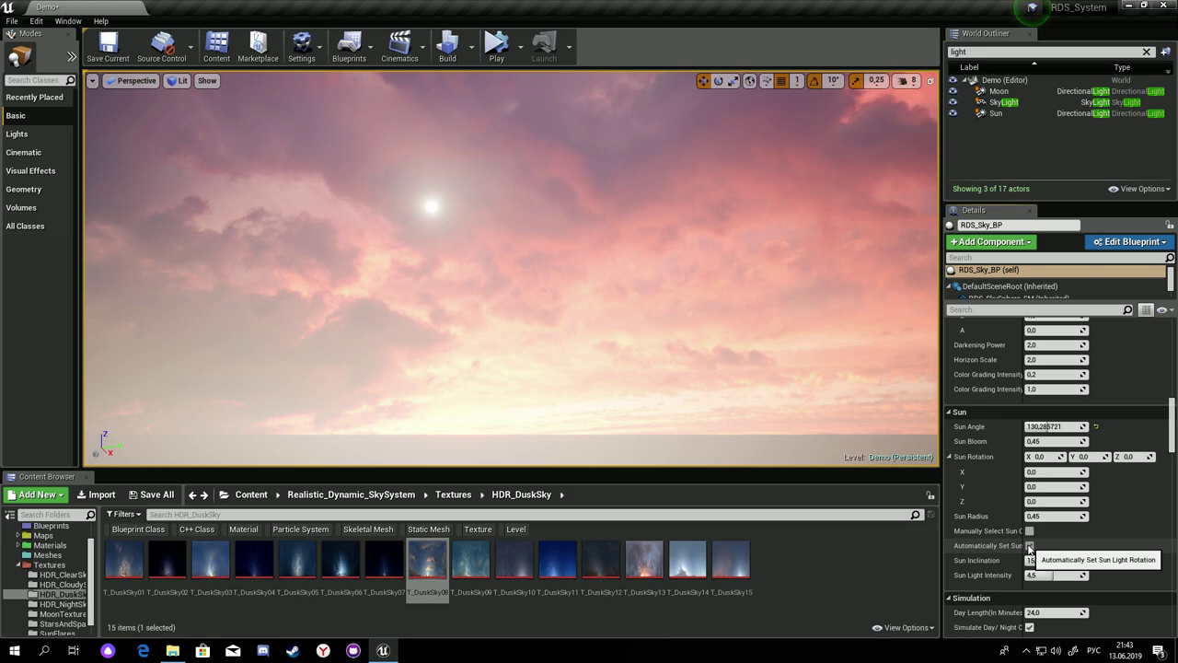
click(1030, 546)
mouse_move(1049, 560)
mouse_down()
mouse_move(1013, 561)
mouse_move(1083, 560)
mouse_move(1031, 559)
mouse_up()
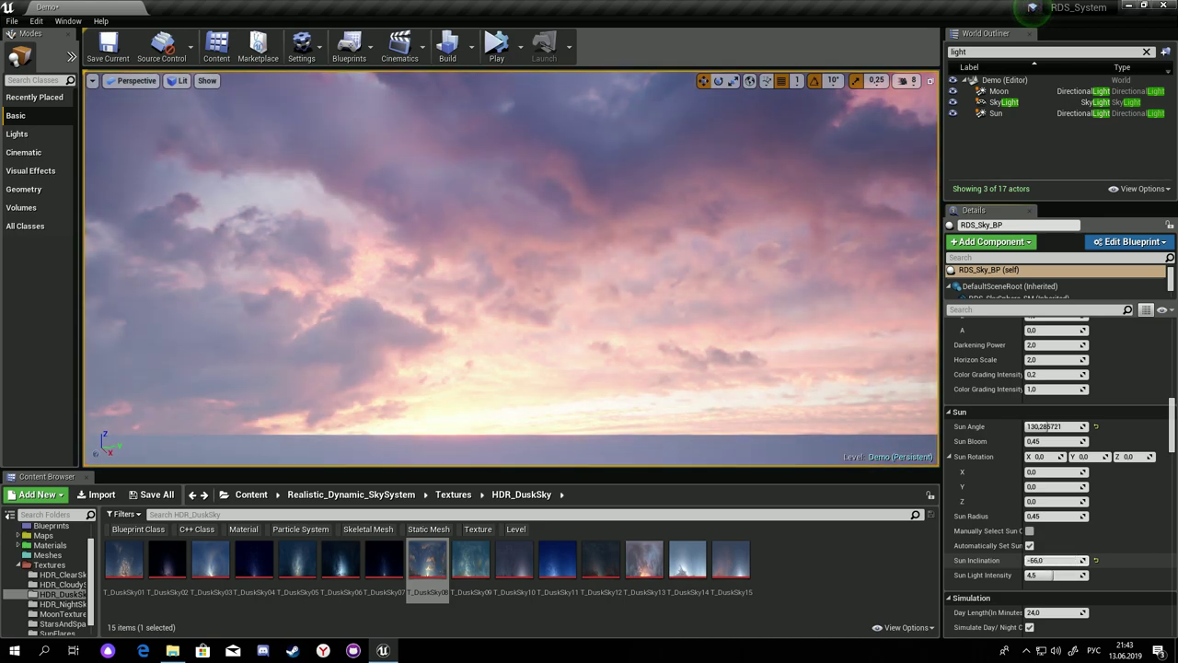
mouse_move(512, 267)
right_down()
mouse_move(511, 313)
mouse_move(512, 285)
right_up()
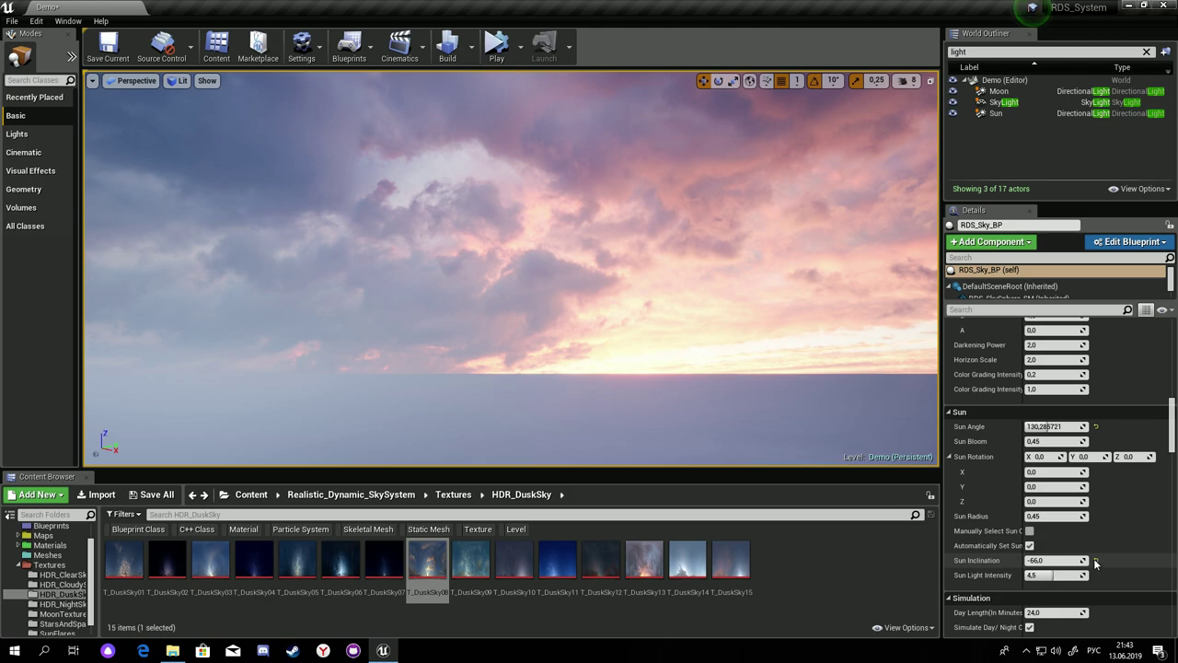
drag(1095, 562, 1095, 572)
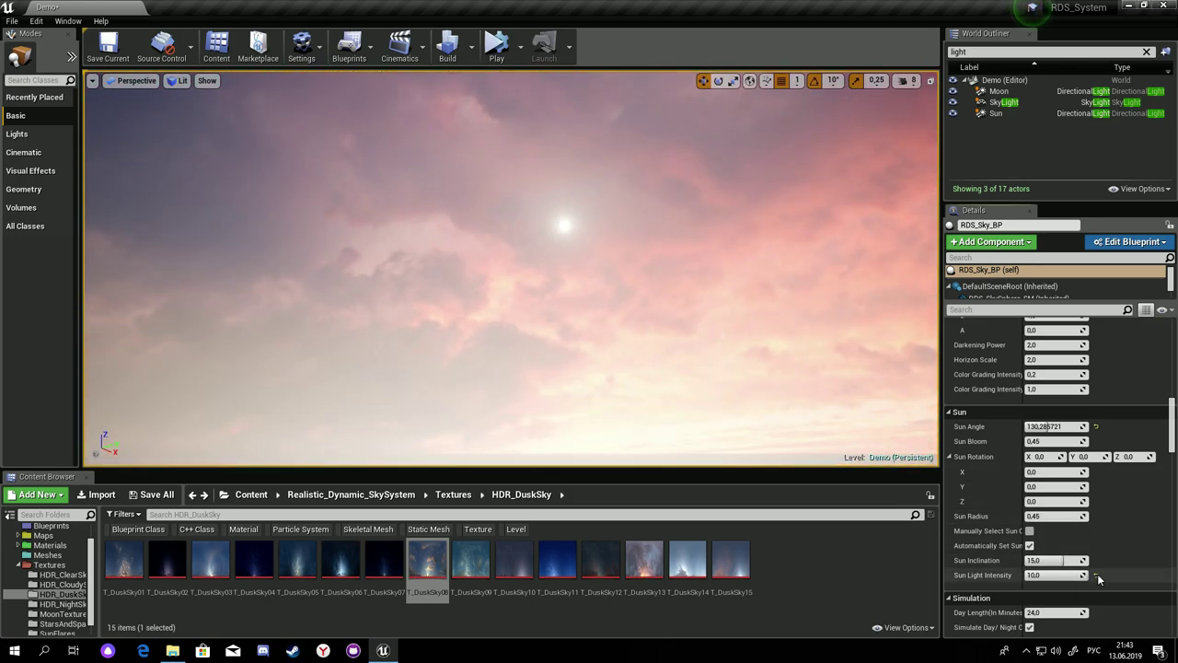
click(1095, 574)
Start Play in Editor and set Day Length to 2.
scroll(1091, 497, down, 3)
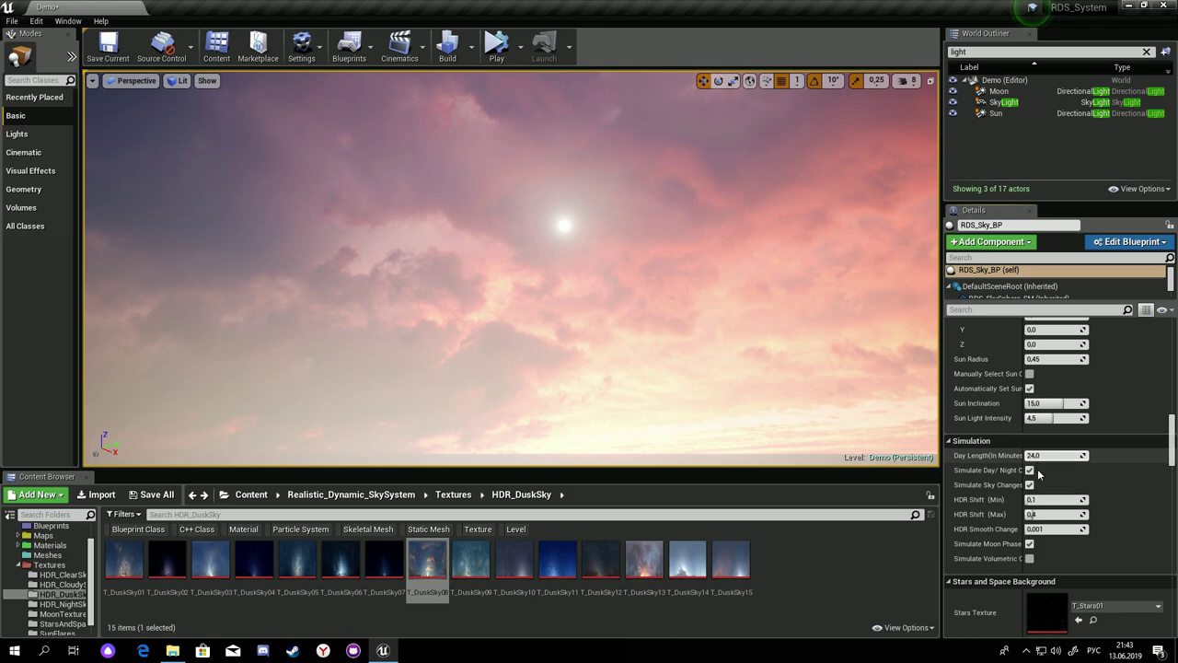
scroll(1043, 486, down, 2)
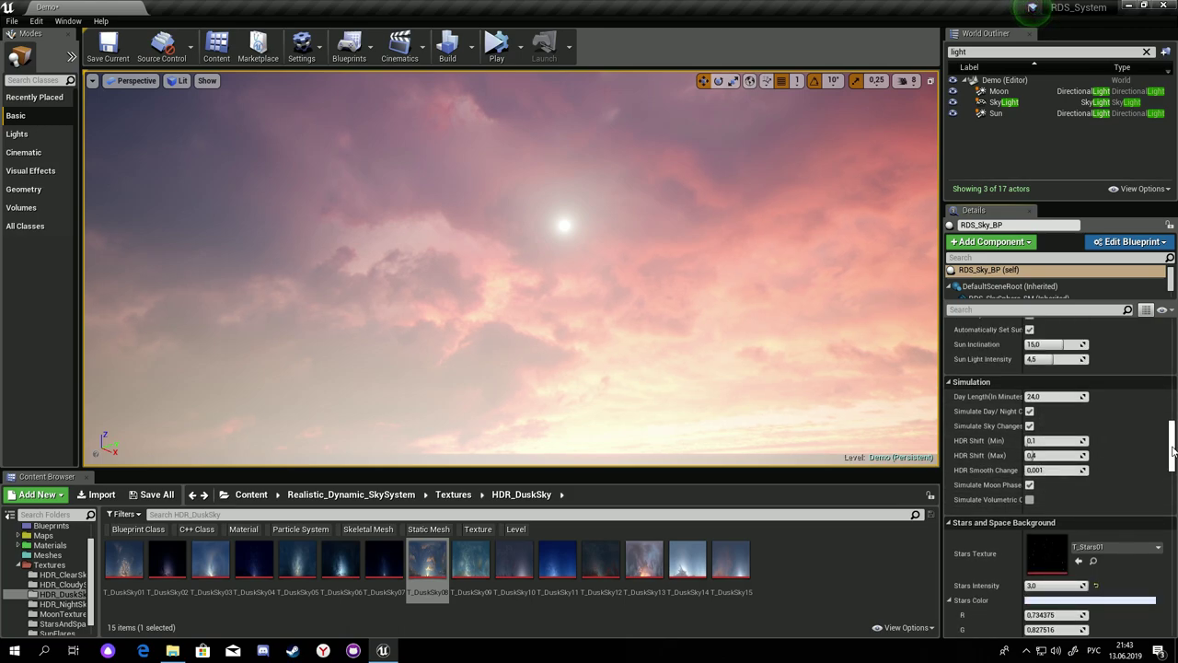
scroll(1173, 451, up, 2)
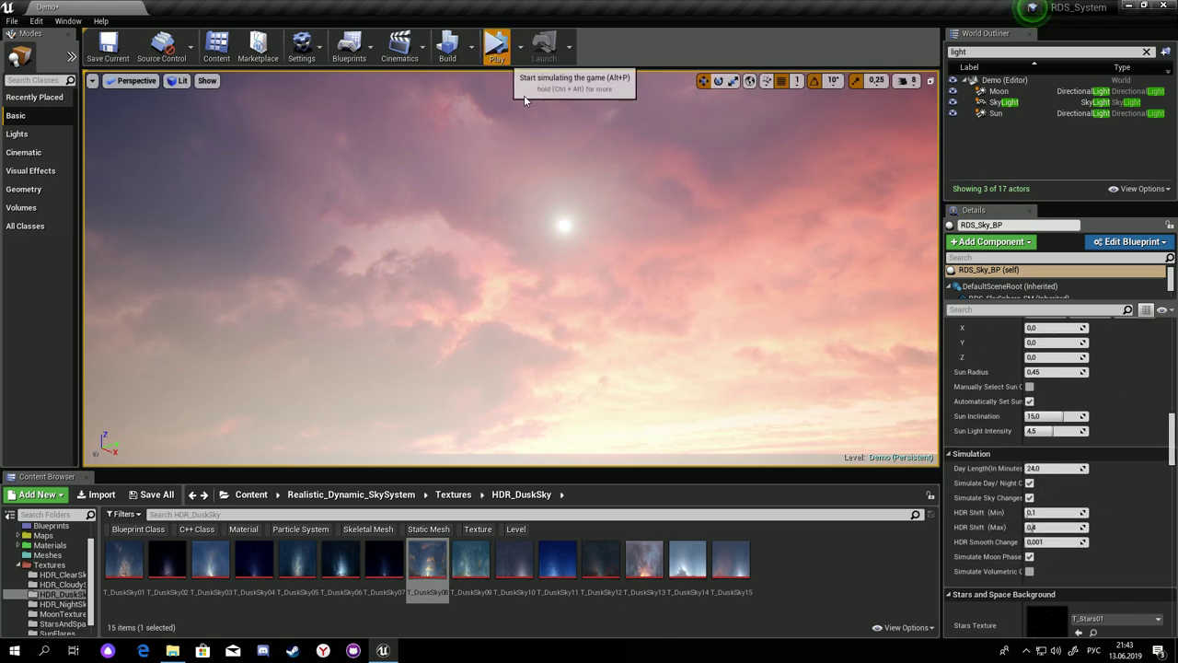
click(496, 46)
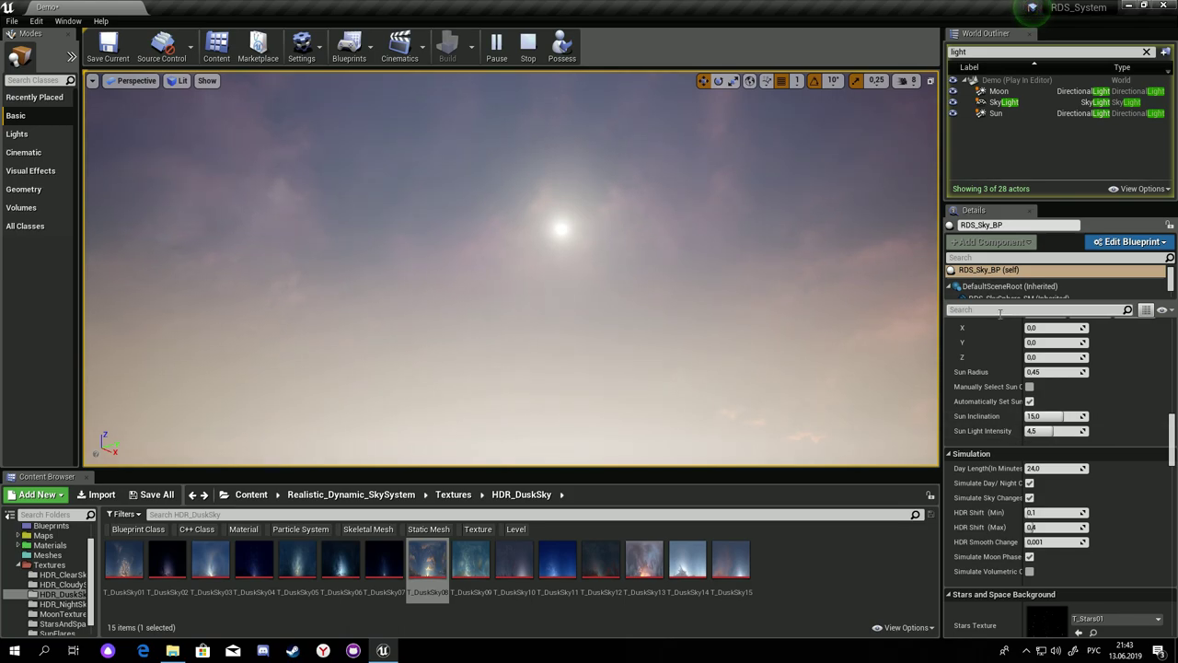
scroll(1045, 382, down, 3)
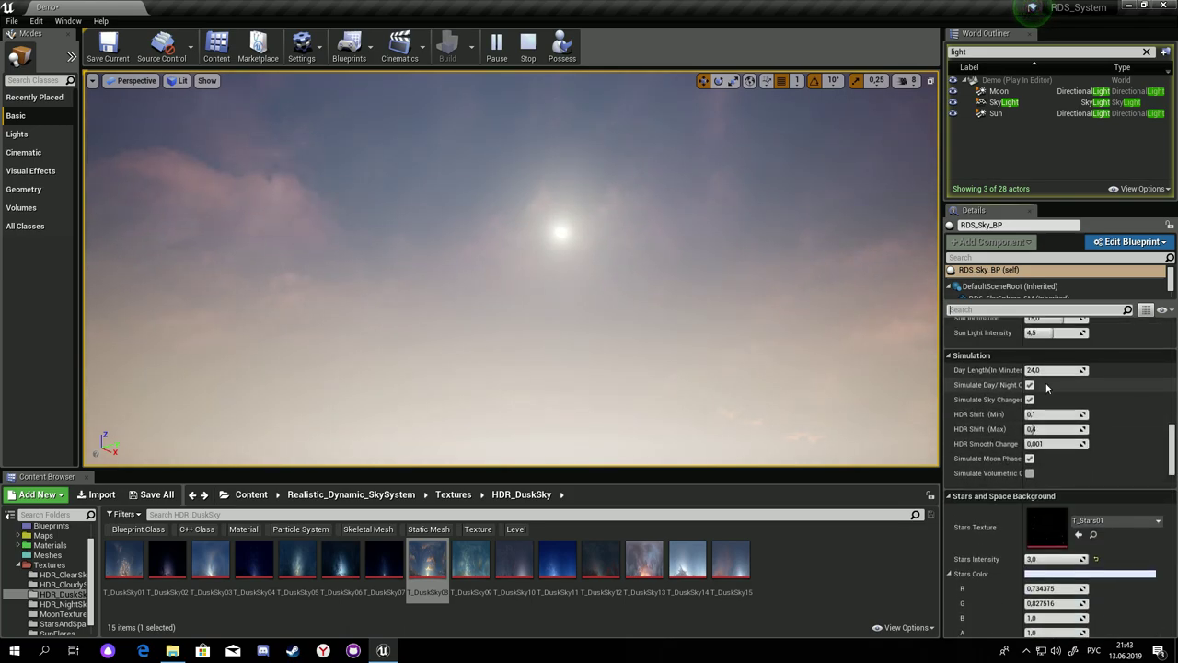
text(2)
key(Return)
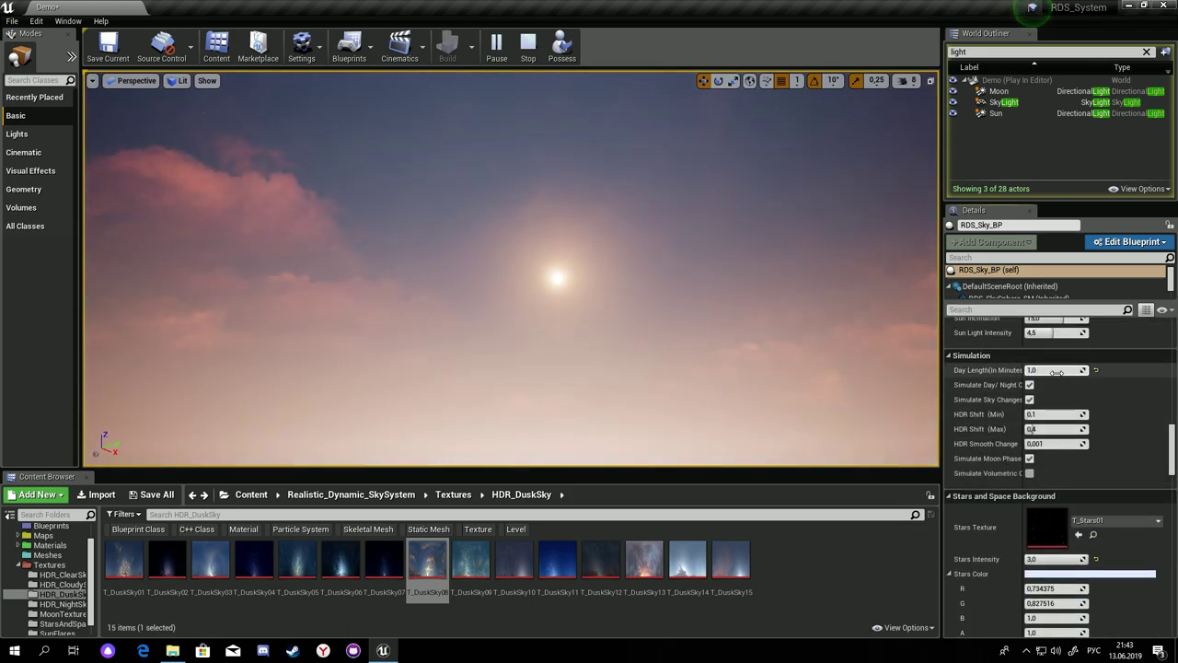
Try Day Length values of 222 and 2.
click(1065, 373)
text(222)
key(Return)
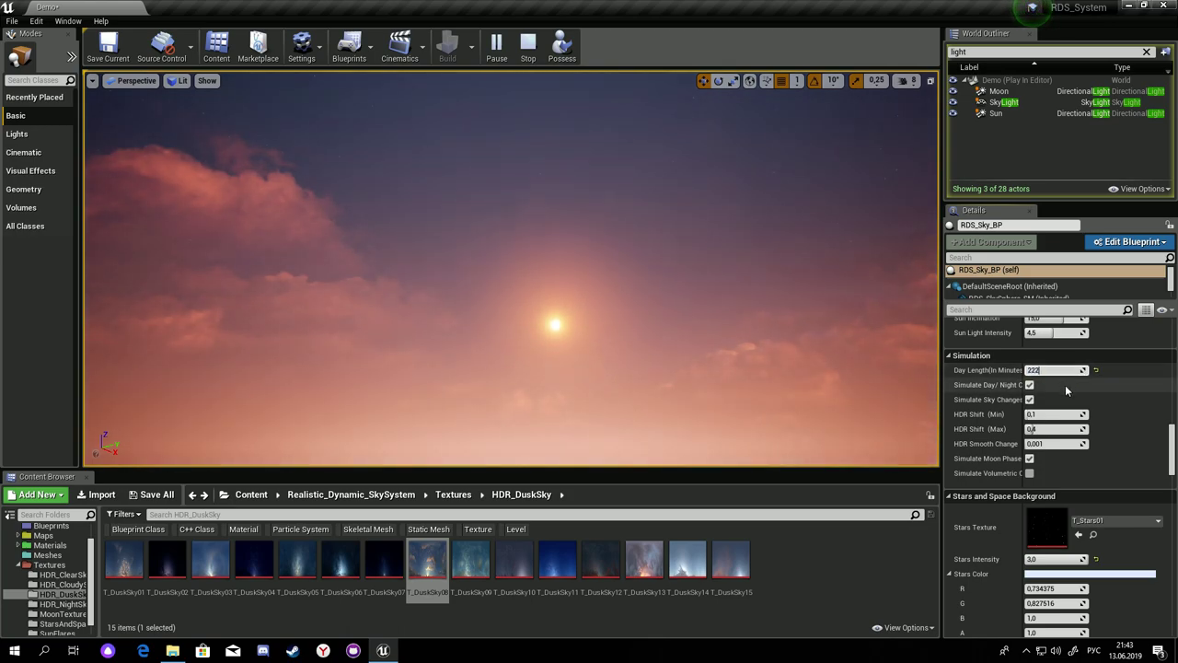
click(1061, 372)
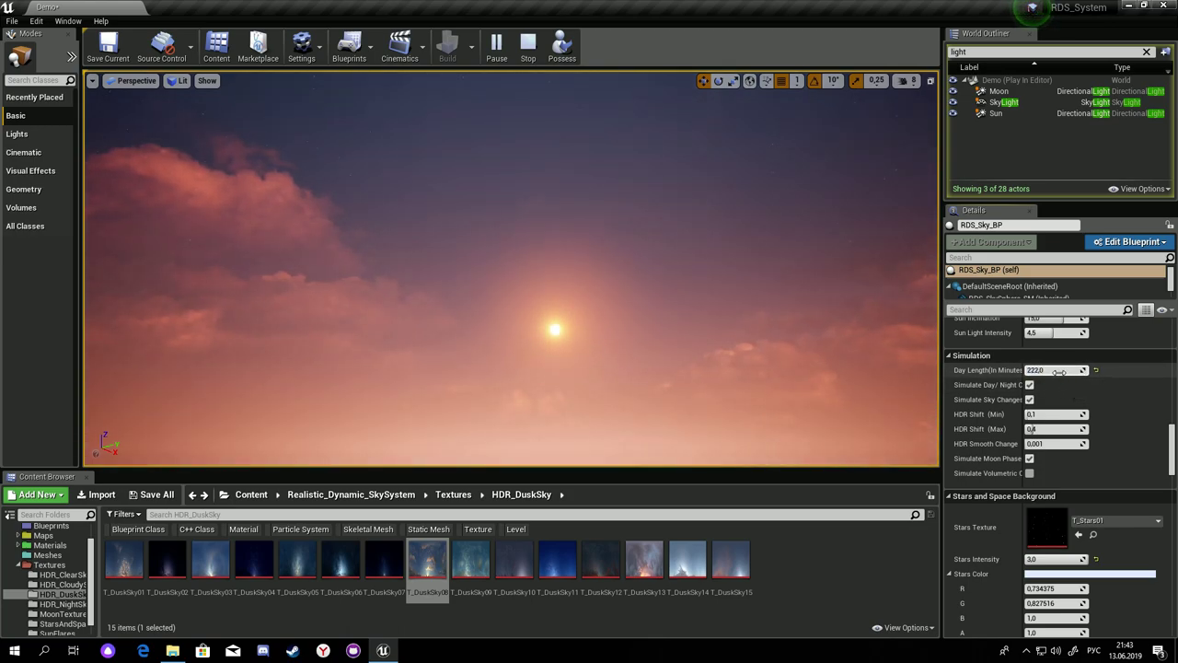
text(2)
key(Return)
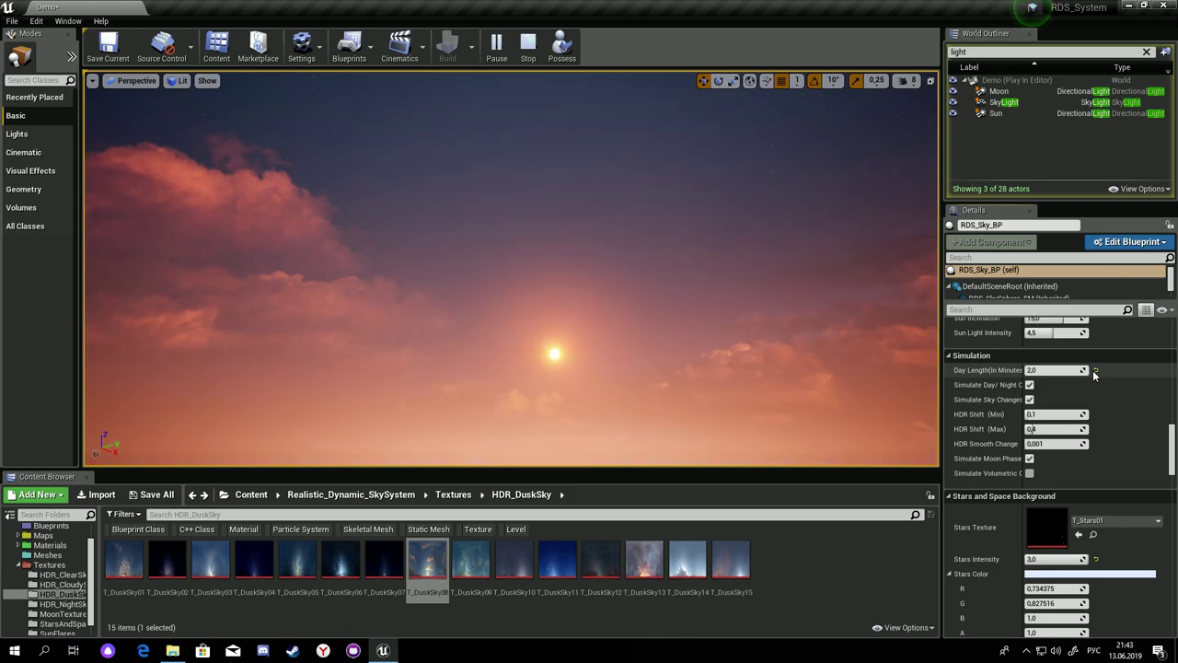
Set Day Length to 24 and enable Simulate Day/Night Change and Simulate Sky Changes.
click(1067, 370)
text(24)
key(Return)
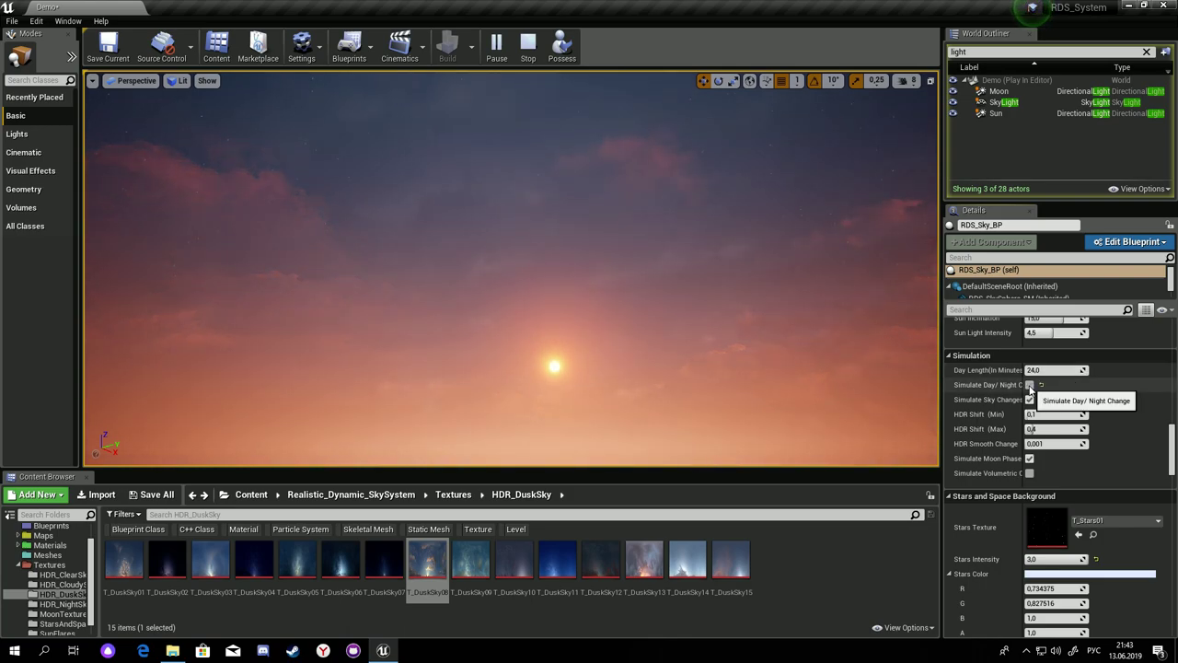
click(1030, 386)
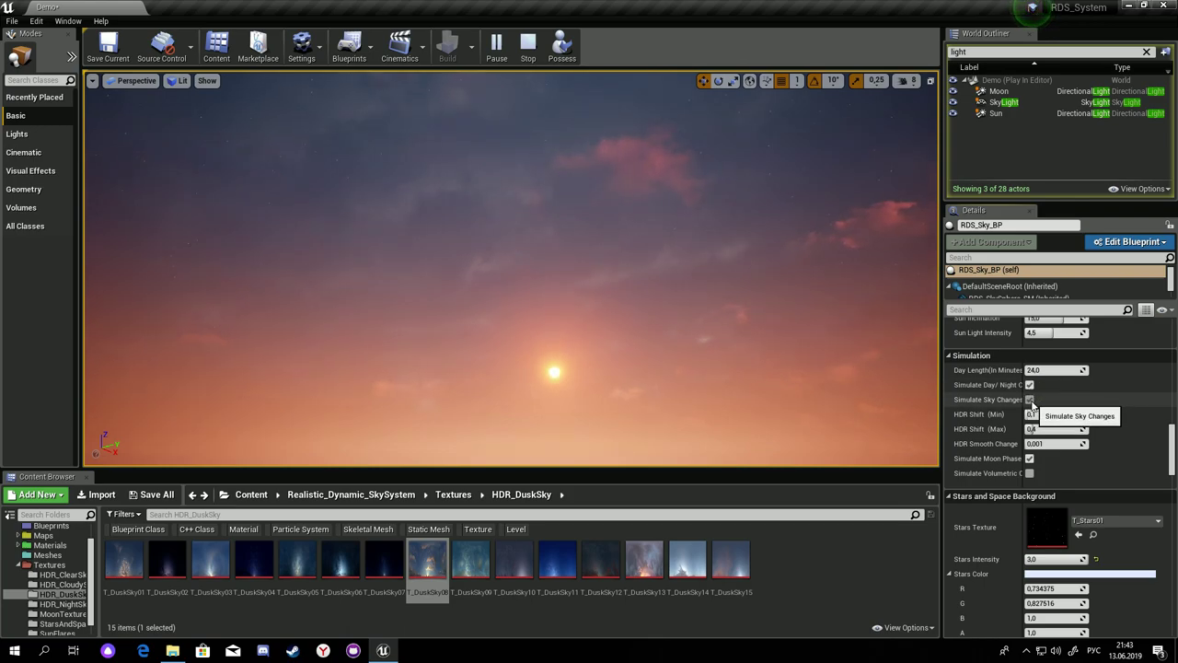
click(1030, 399)
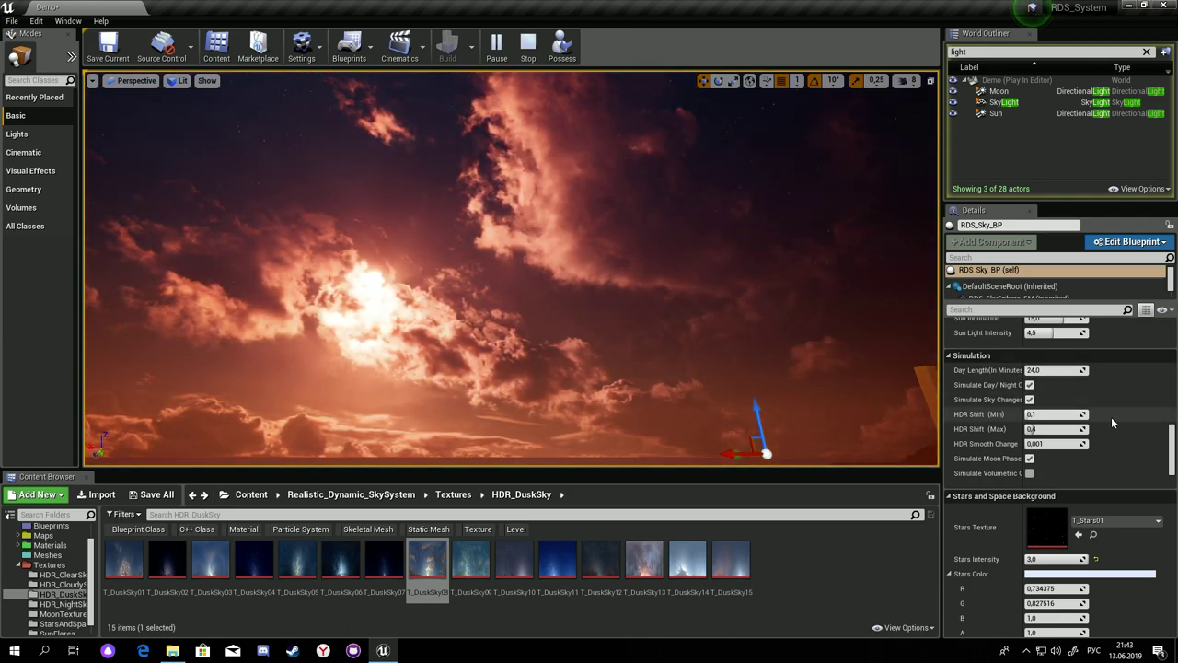
Drag the Time down to about 1200 for a bright blue daytime sky.
drag(1173, 445, 1172, 365)
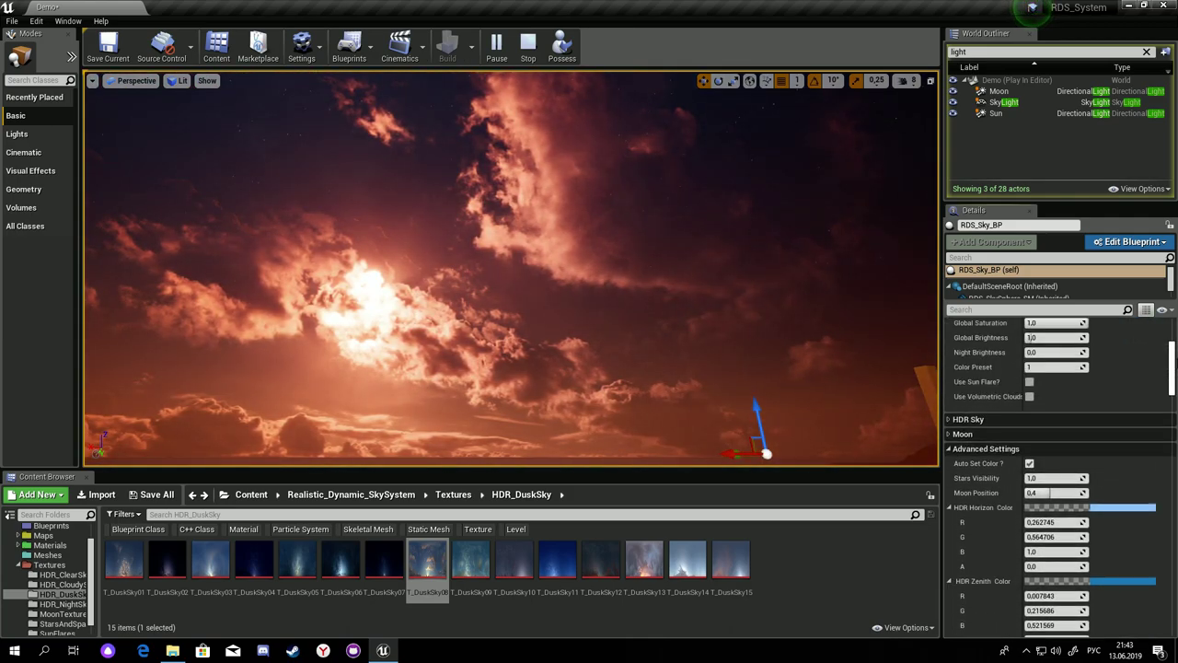
drag(1084, 441, 1058, 441)
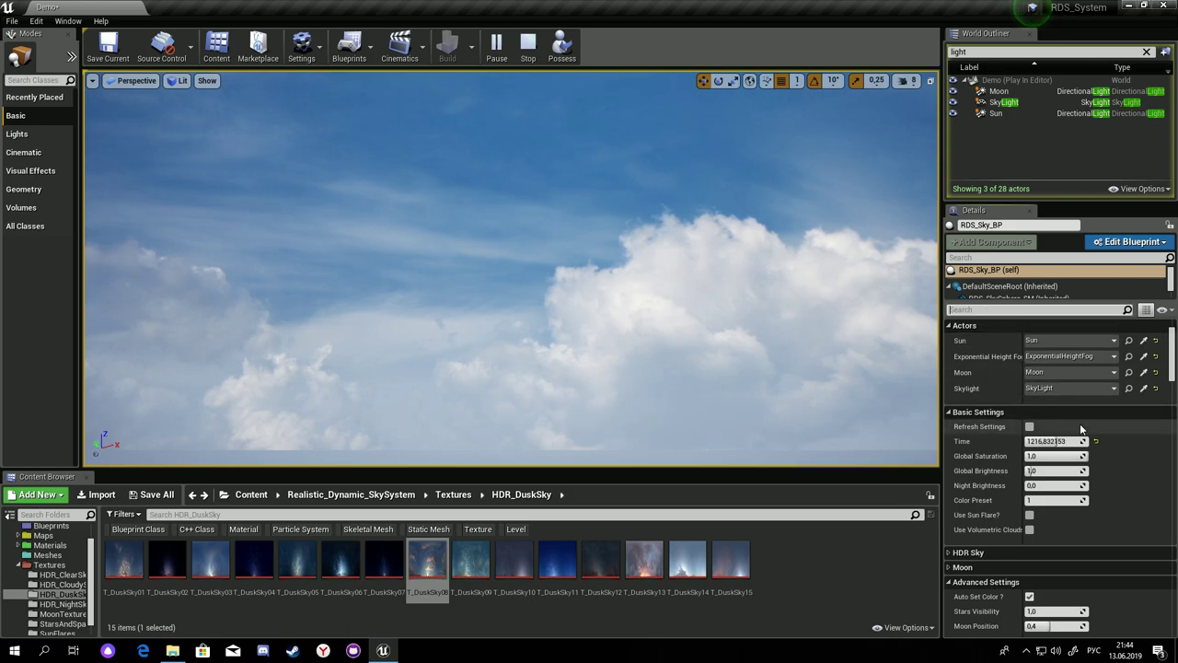
scroll(1056, 489, down, 2)
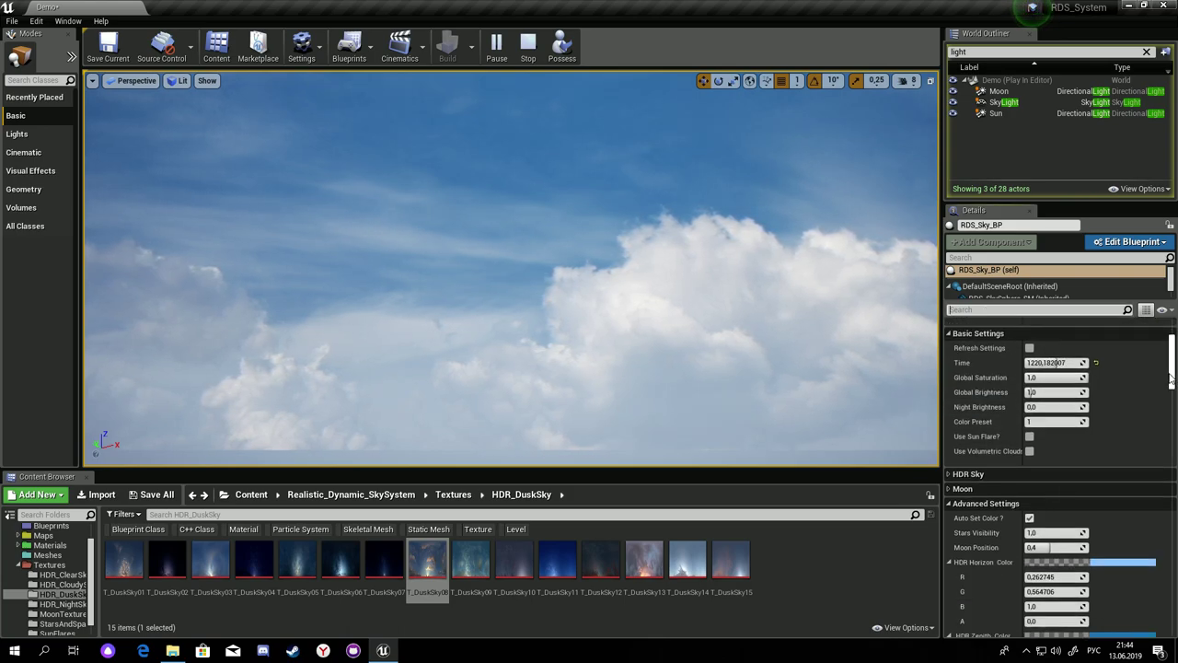
drag(1173, 375, 1174, 455)
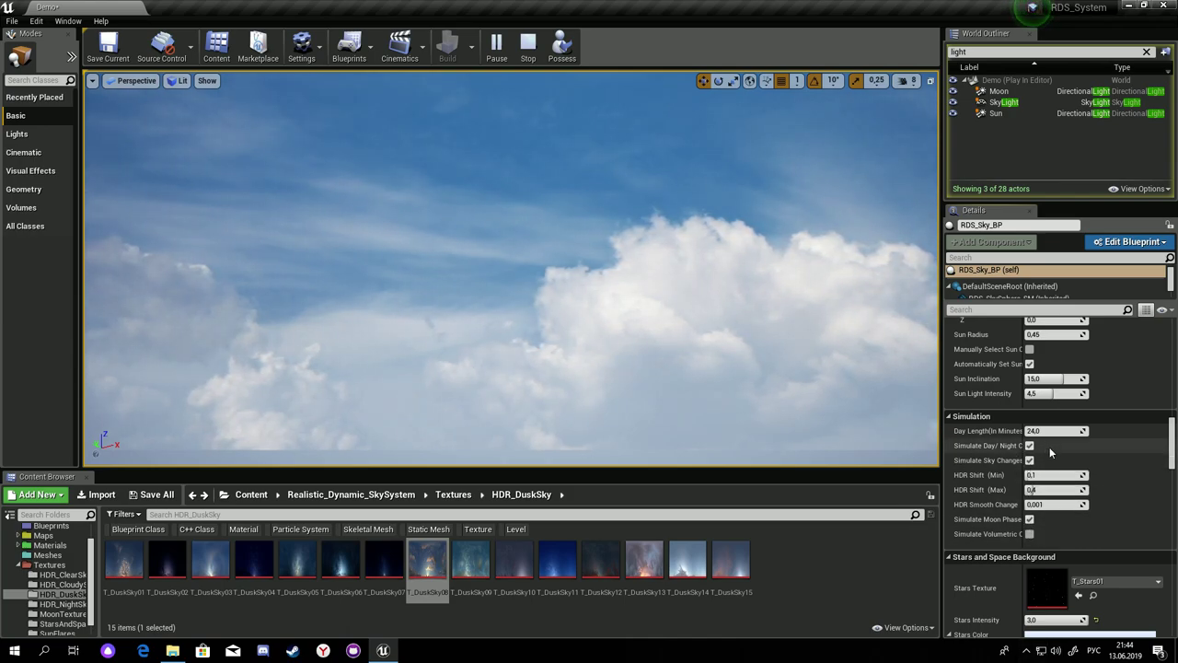
Enable Simulate Sky Changes and Simulate Volumetric Clouds on RDS_Sky_BP.
click(1029, 460)
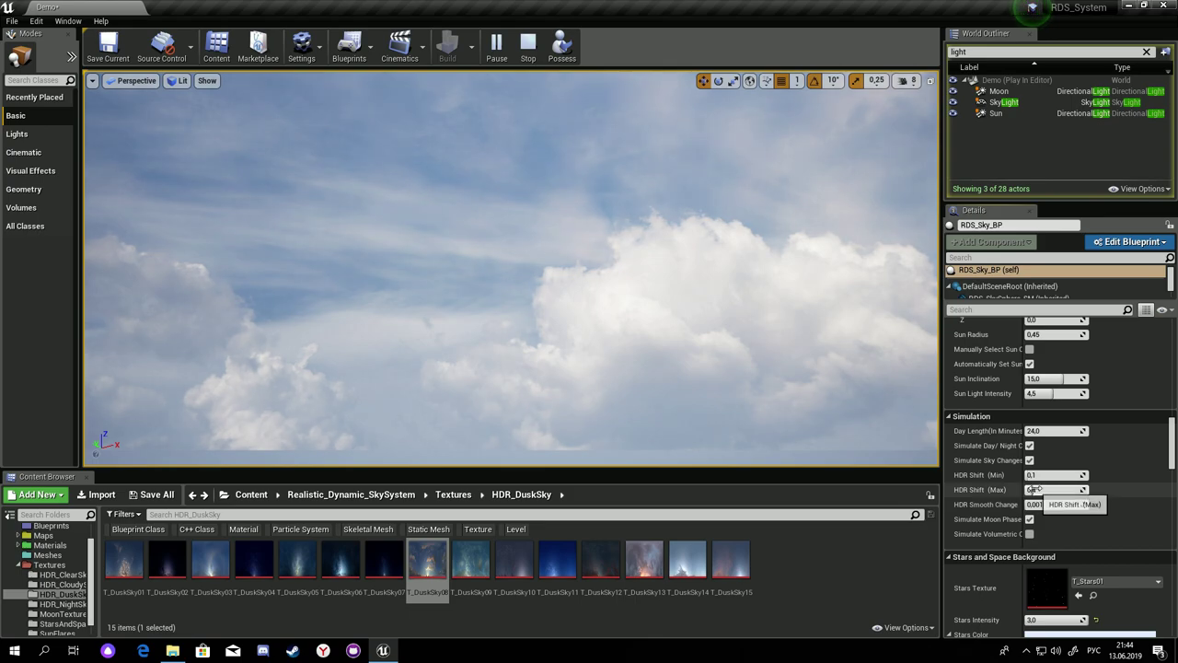
scroll(1036, 452, down, 1)
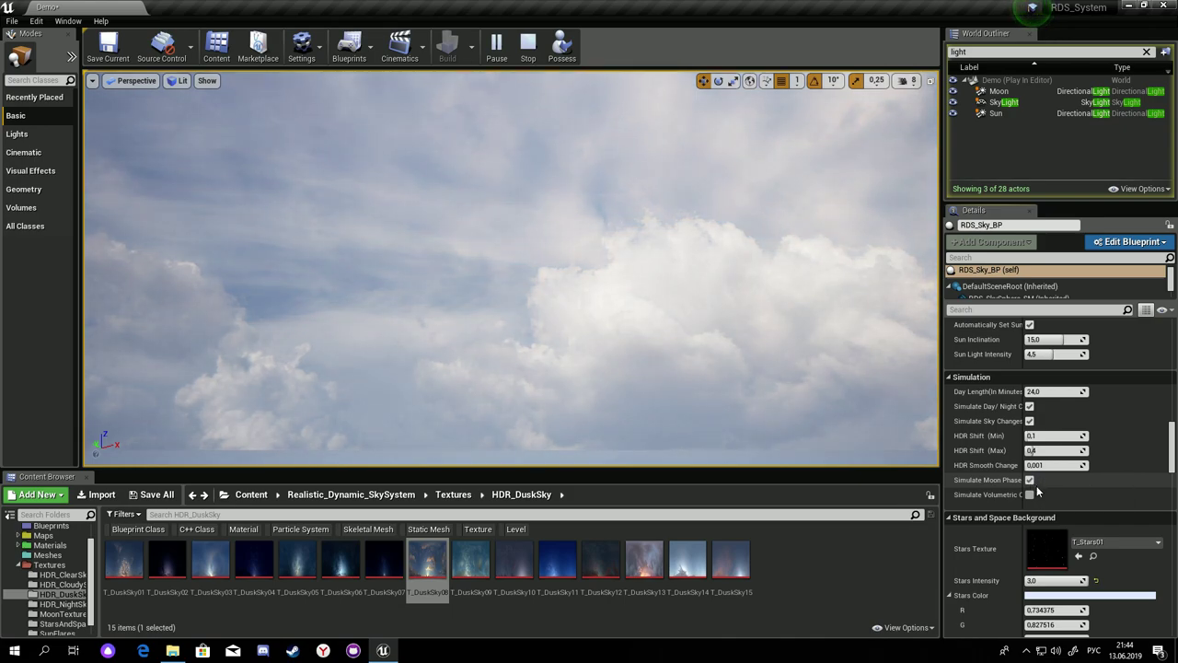
scroll(1039, 475, down, 1)
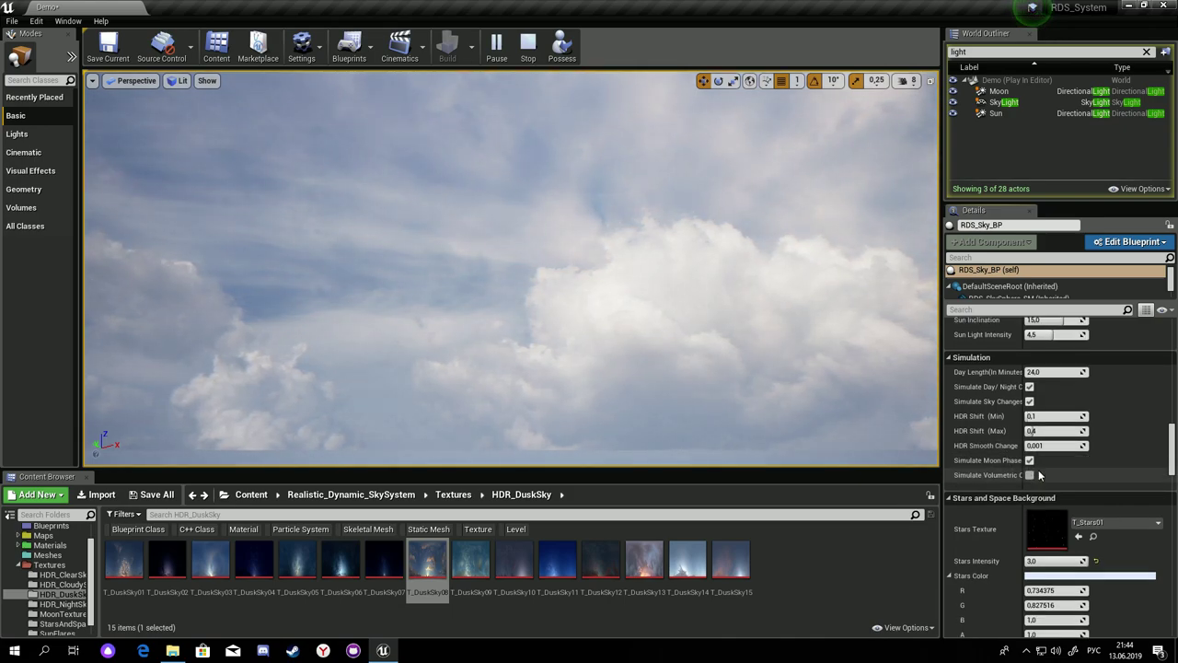
click(1033, 478)
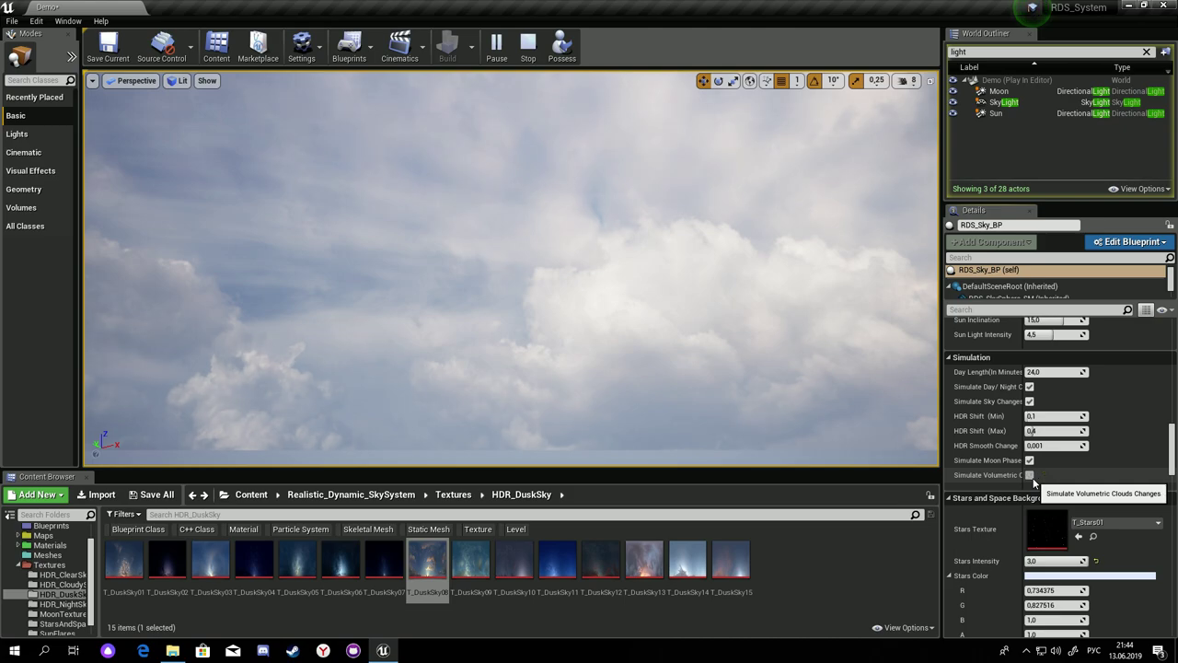
drag(1171, 453, 1171, 464)
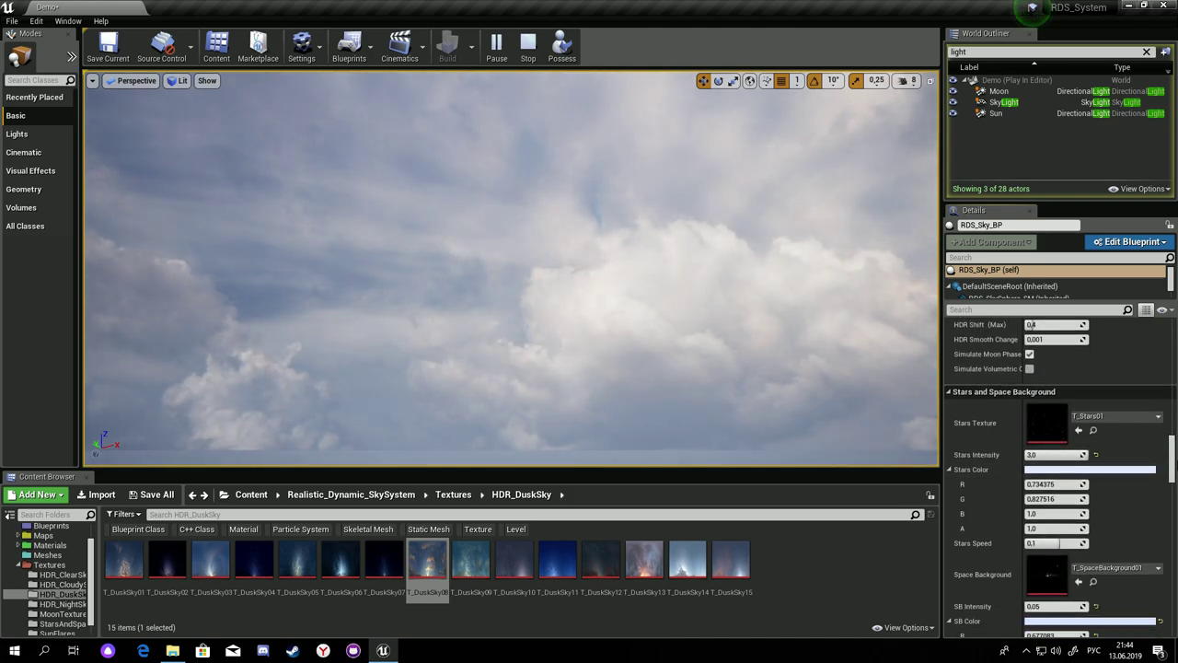
scroll(1172, 465, up, 10)
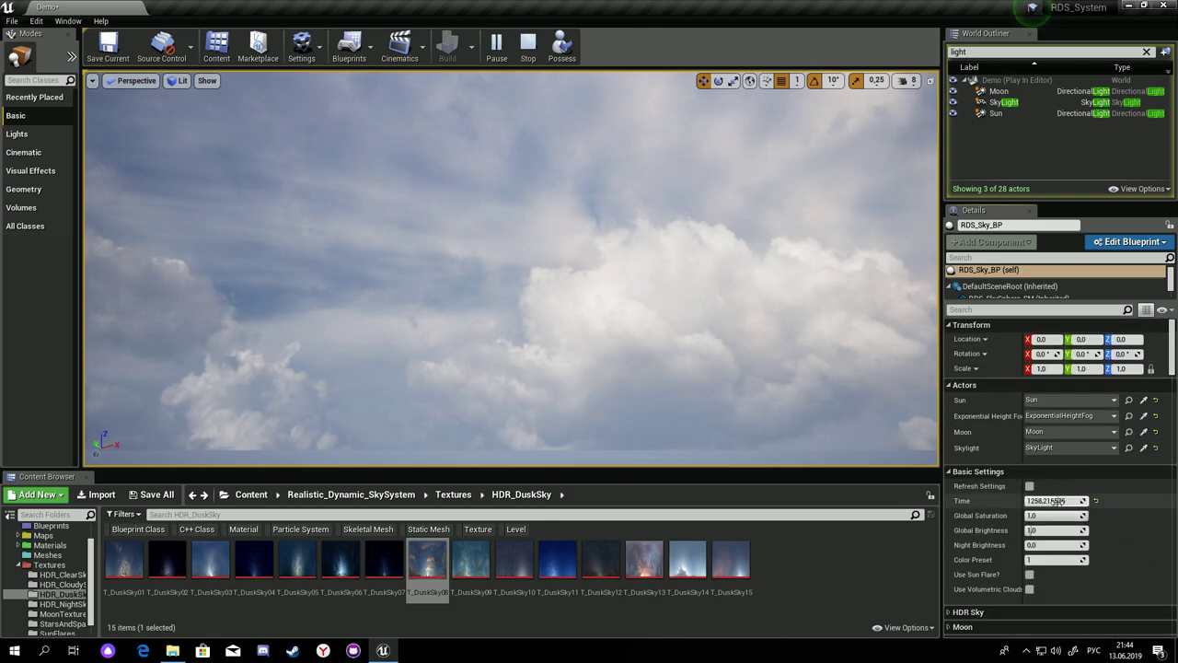
Move Time to night, trial T_SpaceBackground01 as Stars Texture, then pick T_Stars03.
mouse_move(1054, 500)
mouse_down()
mouse_move(1068, 501)
mouse_move(1056, 498)
mouse_up()
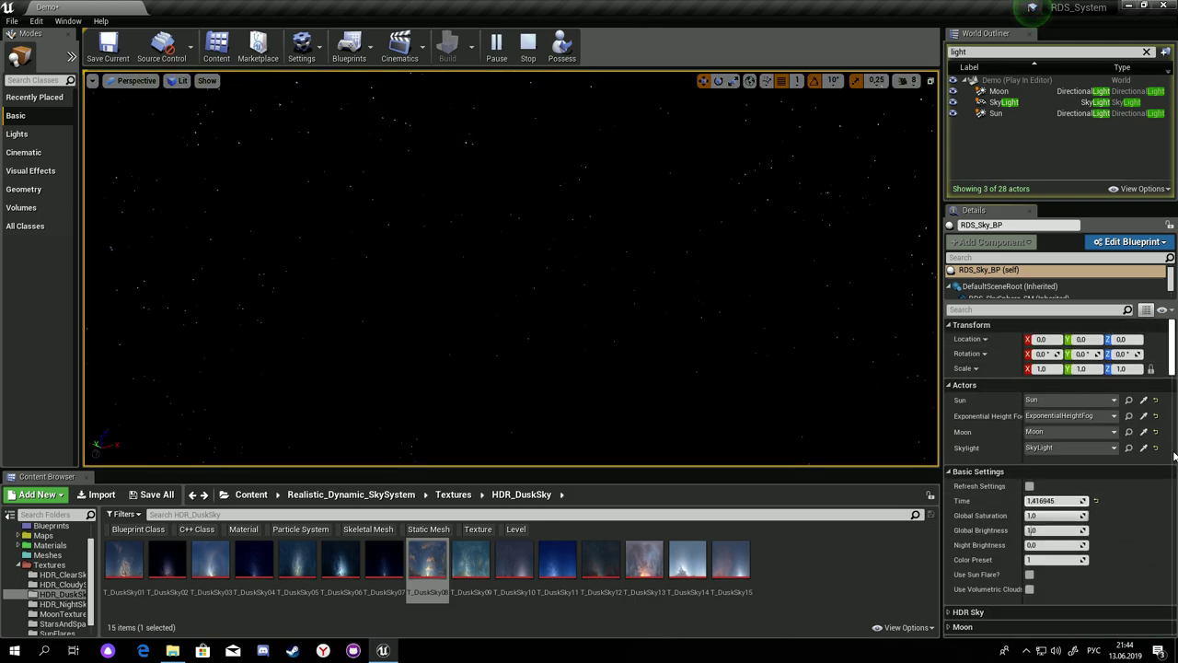
drag(1171, 366, 1172, 481)
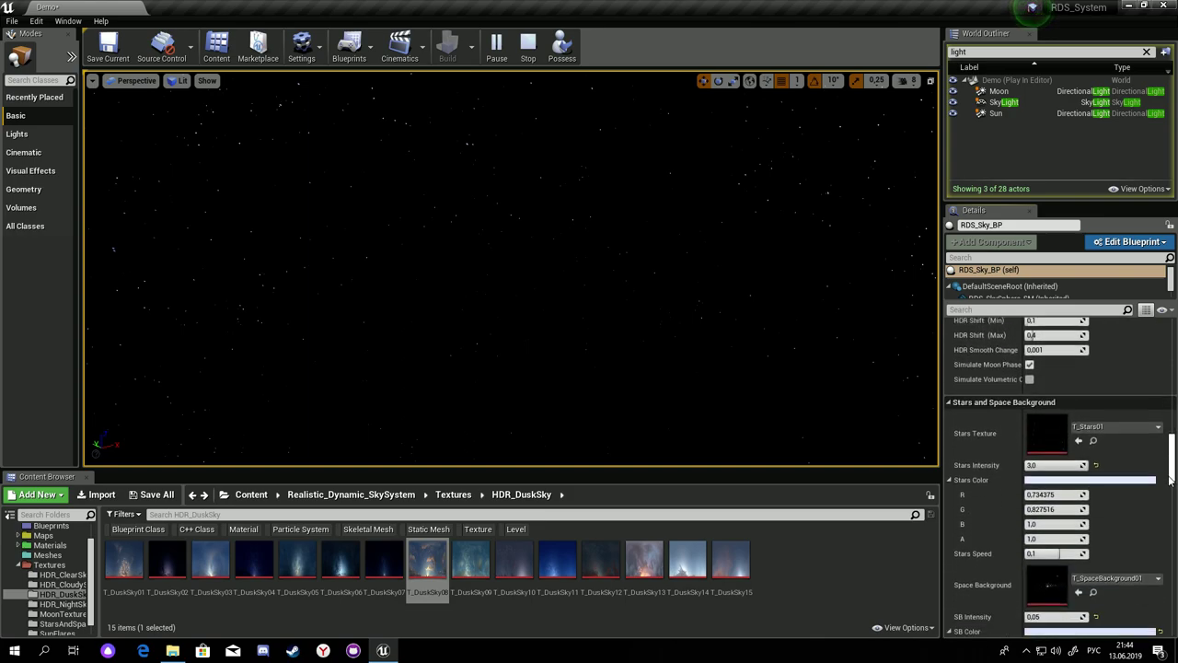
click(1093, 409)
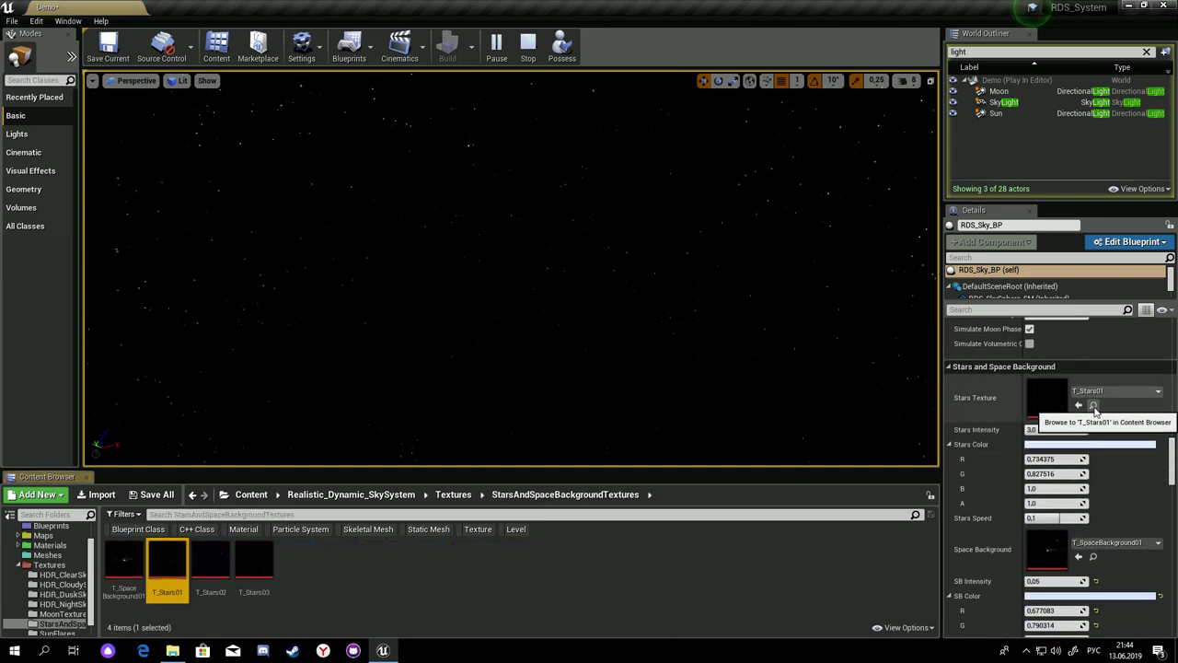
click(125, 561)
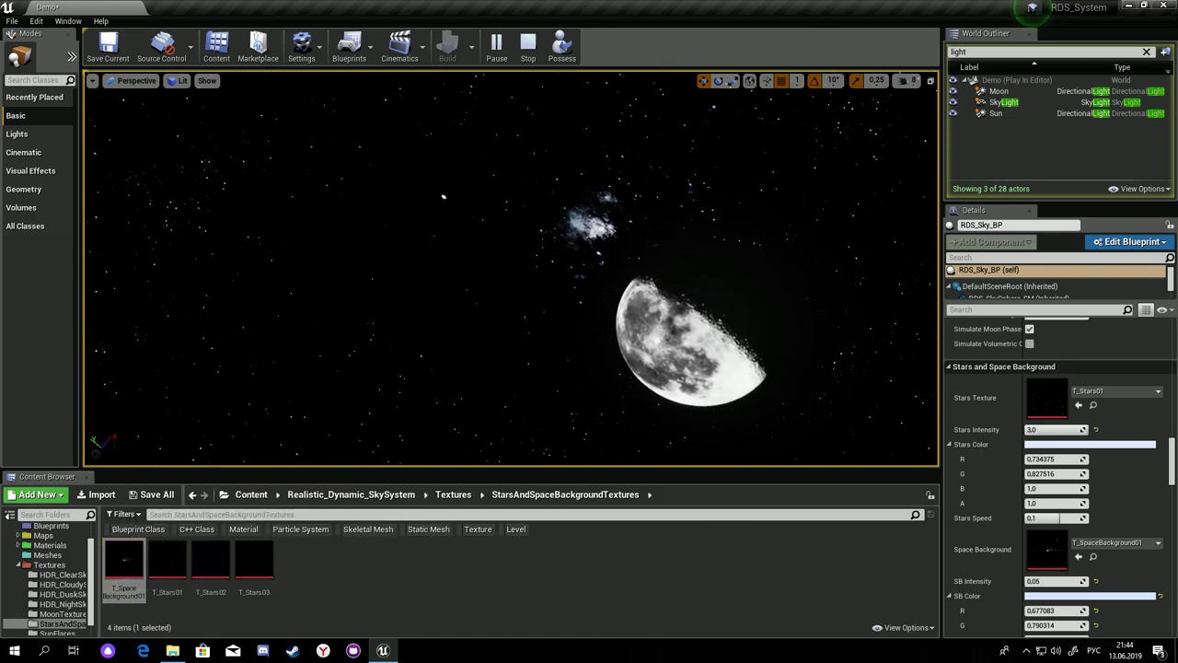
click(1078, 405)
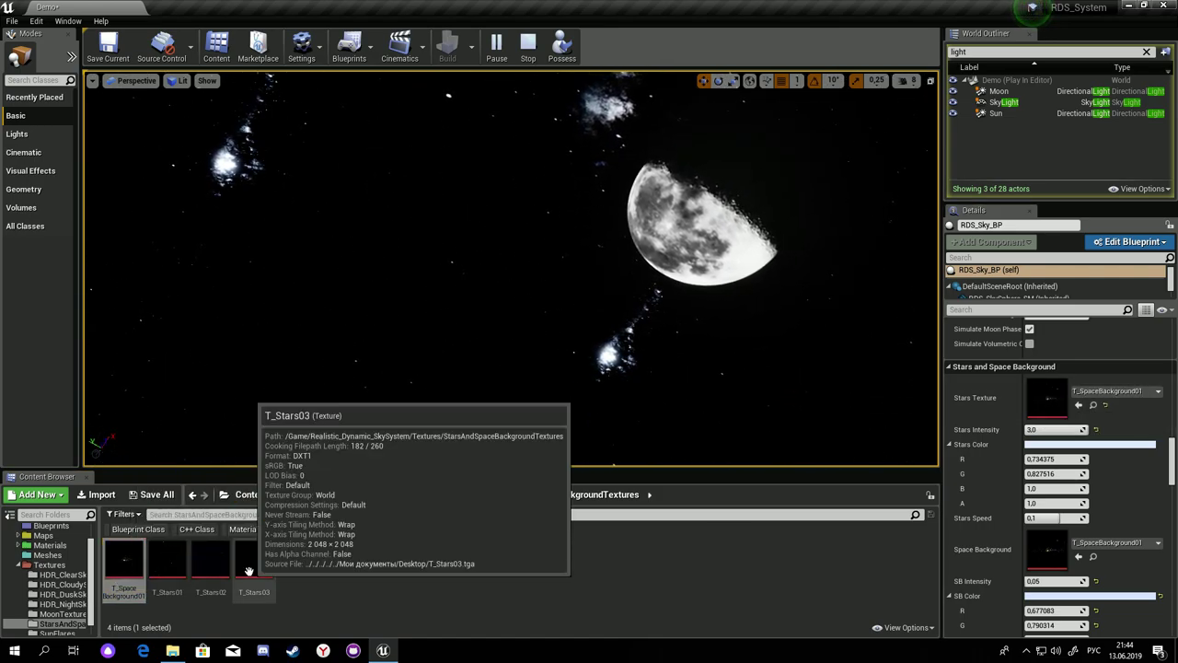
click(1104, 405)
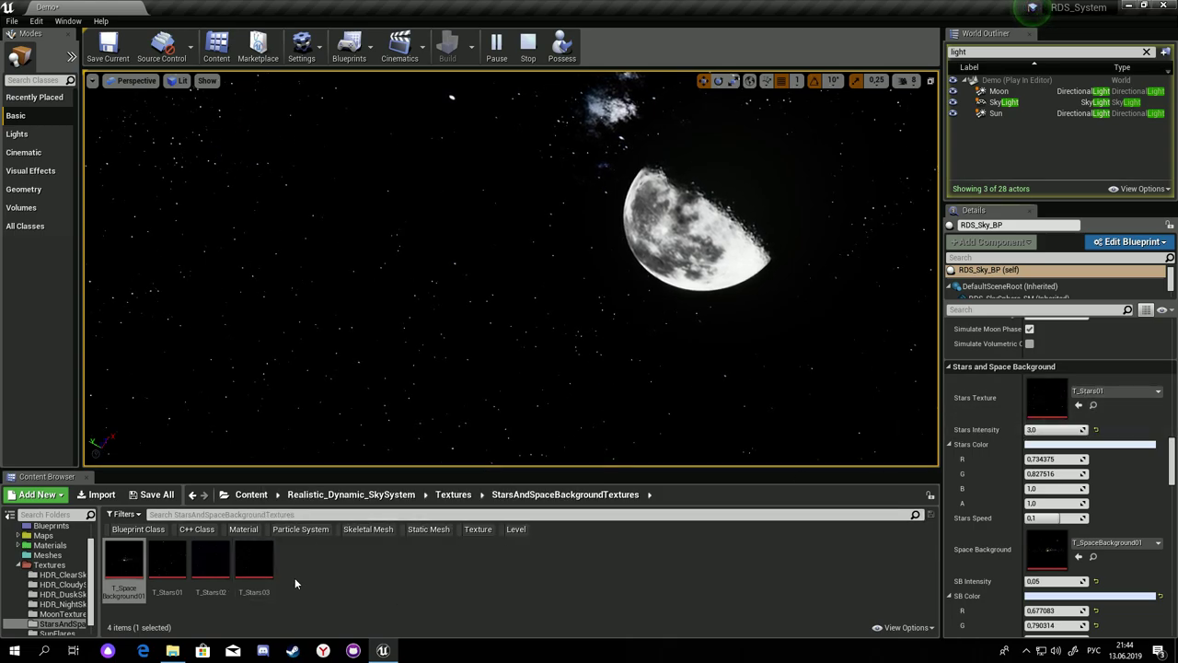
click(255, 565)
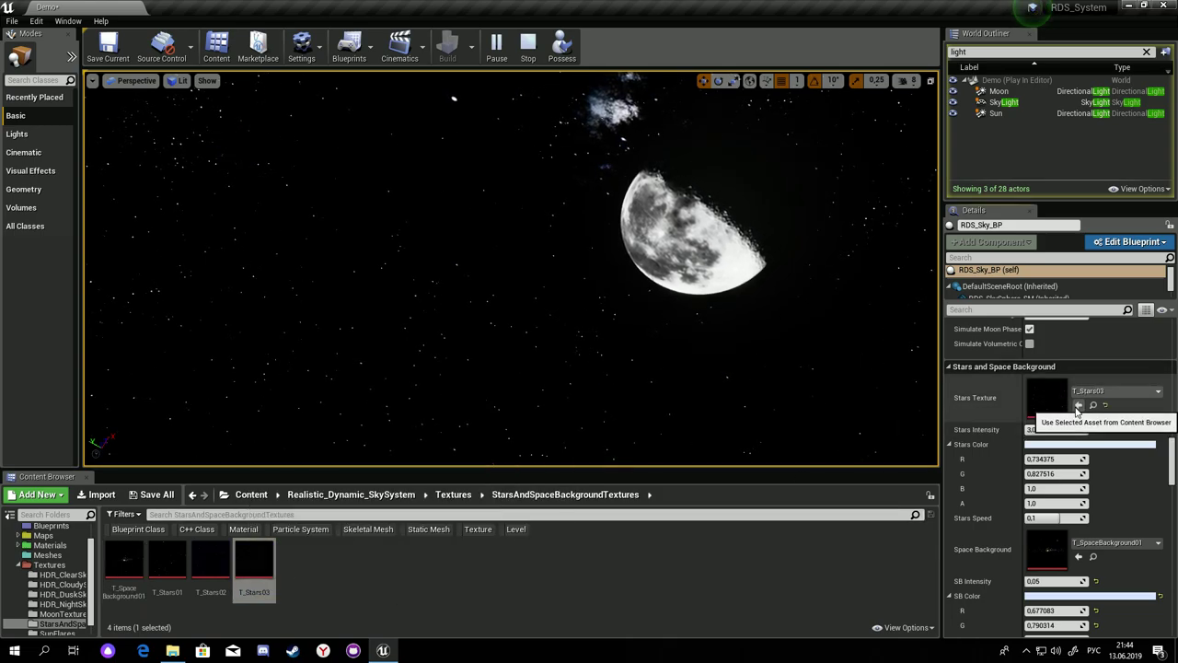
Select the RDS_Sky_BP actor itself in the Details component list, then pause the play session.
right_click(768, 310)
click(552, 340)
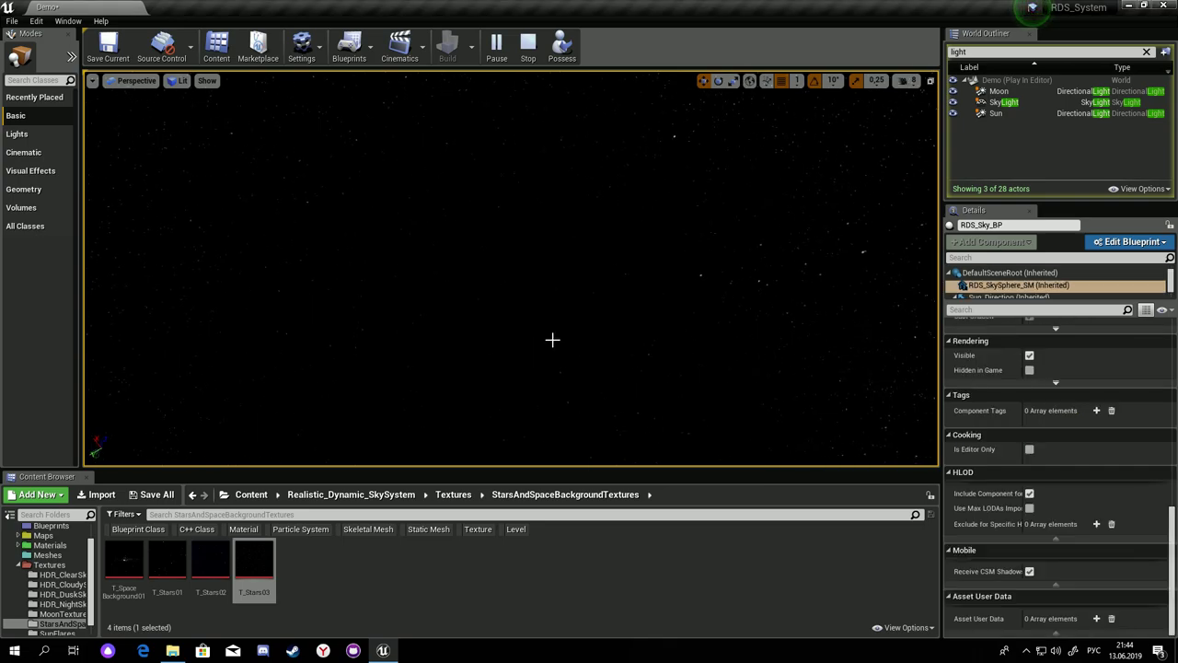
scroll(1015, 281, up, 1)
click(1012, 269)
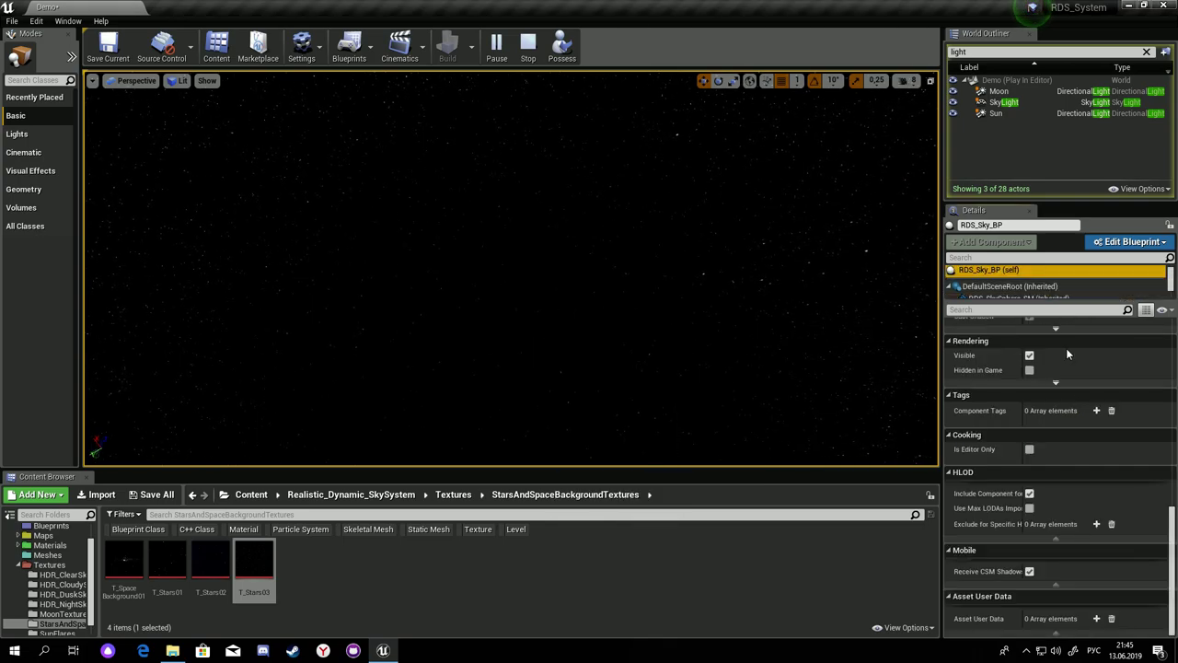
scroll(1058, 460, up, 3)
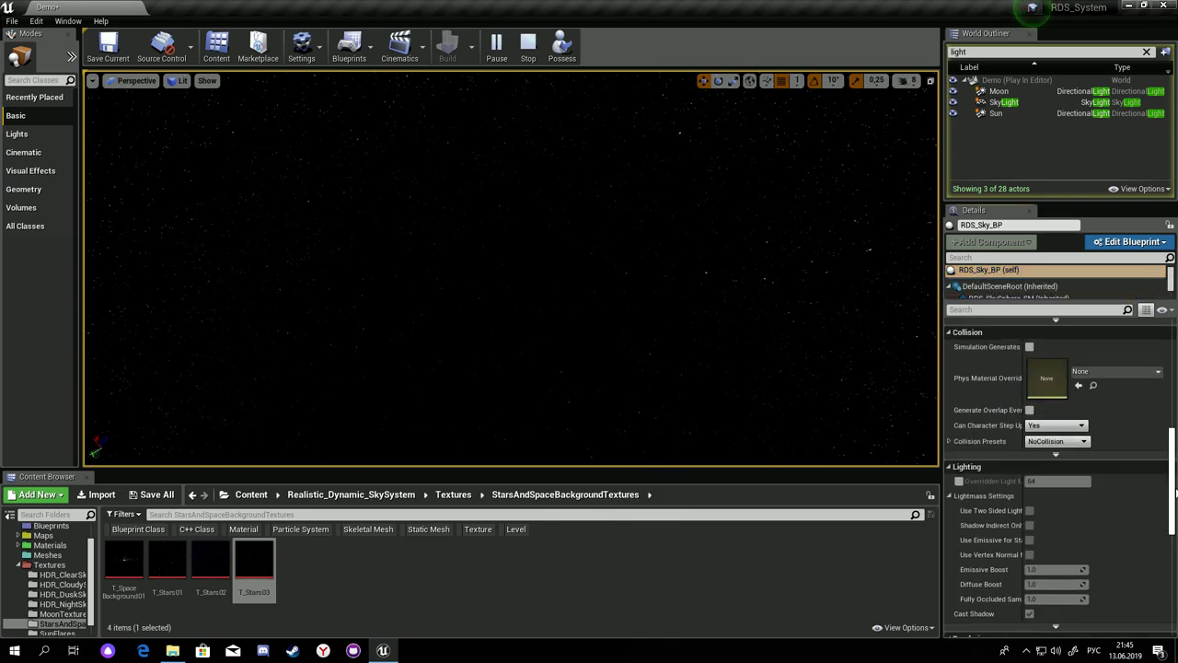
scroll(1059, 460, up, 3)
scroll(1058, 460, up, 3)
scroll(1058, 460, up, 3)
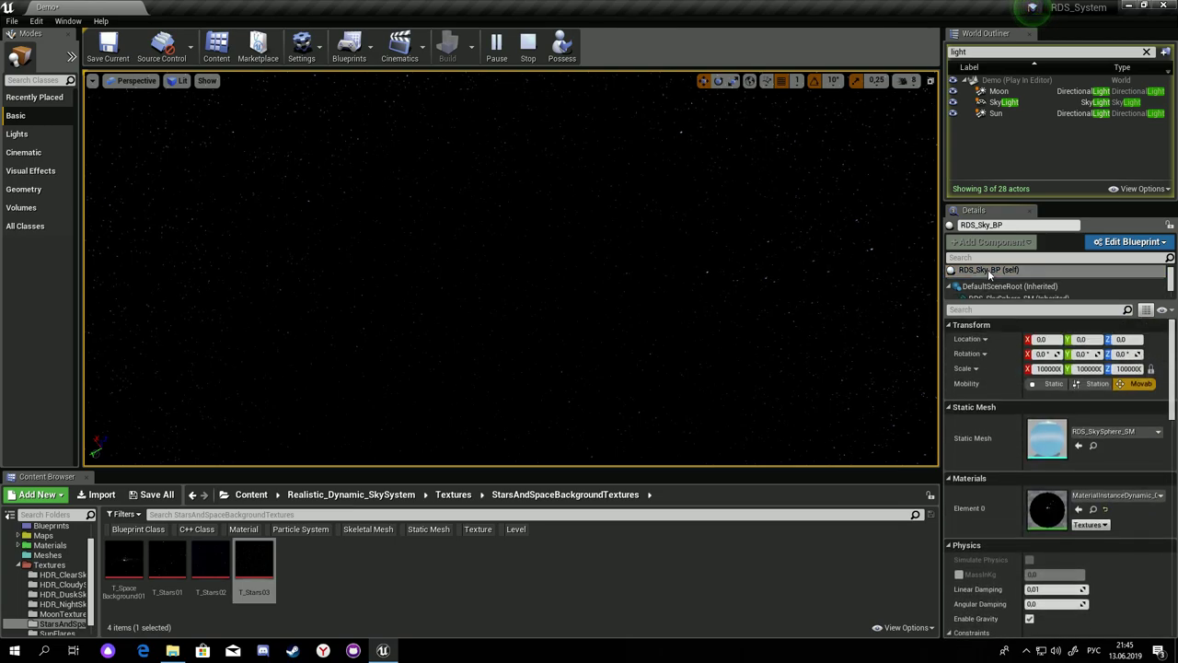
scroll(1086, 287, down, 1)
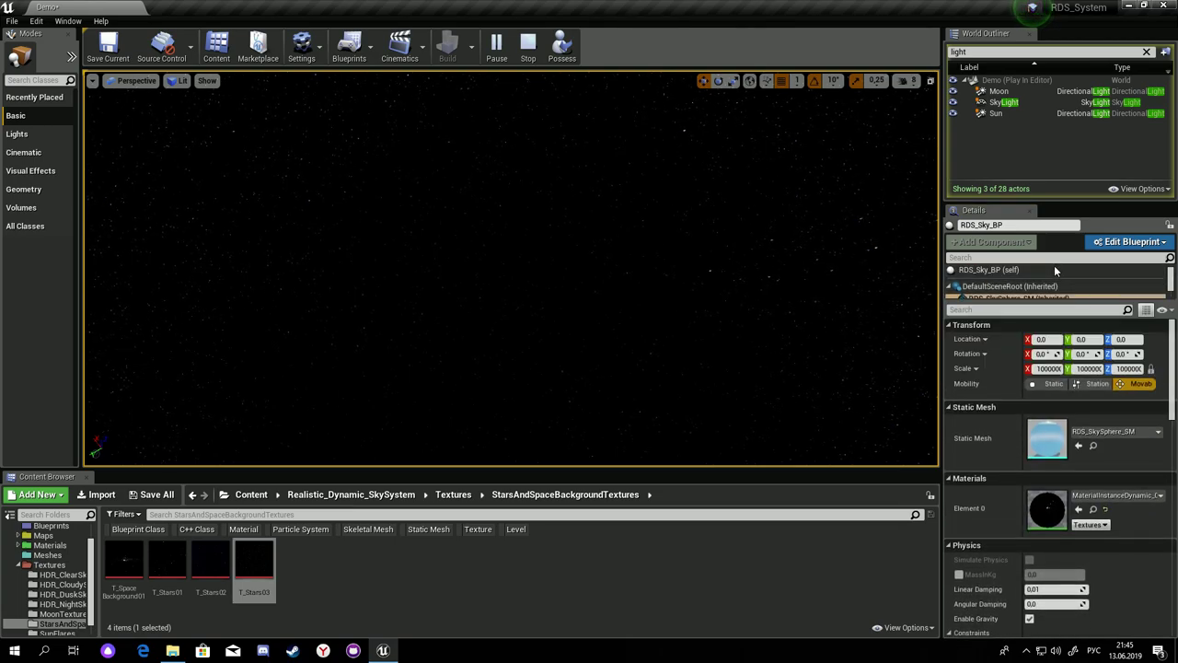
click(1054, 267)
click(496, 46)
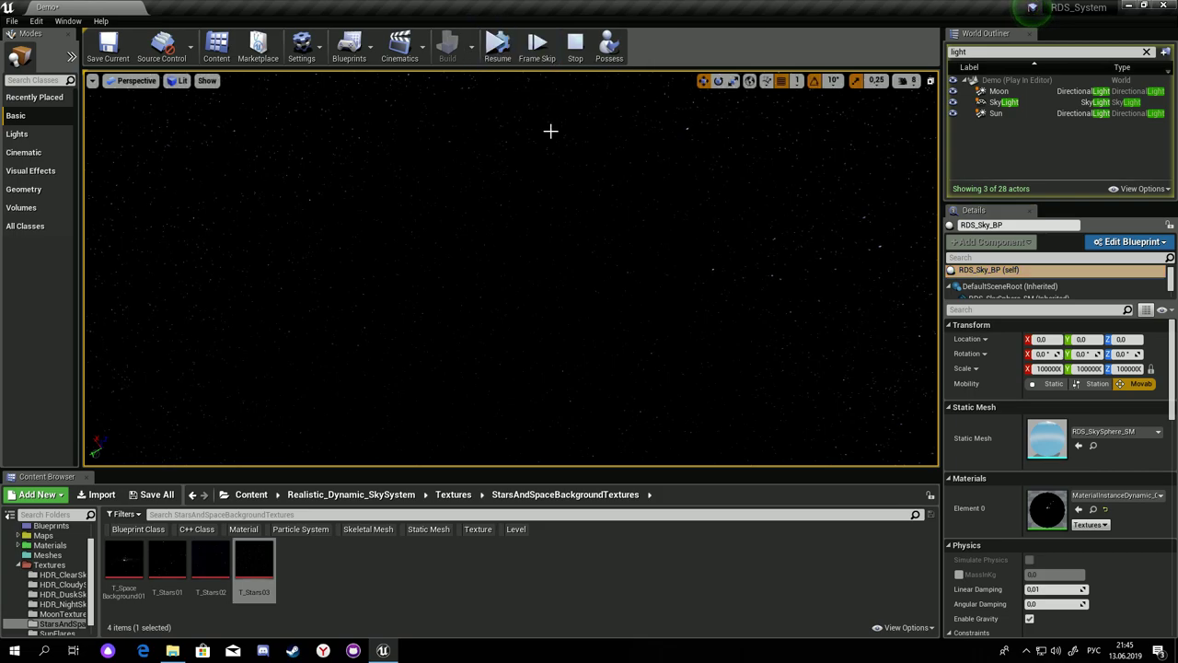
Stop the simulation and drag the sky's Time value from sunset to night (0.0).
click(574, 44)
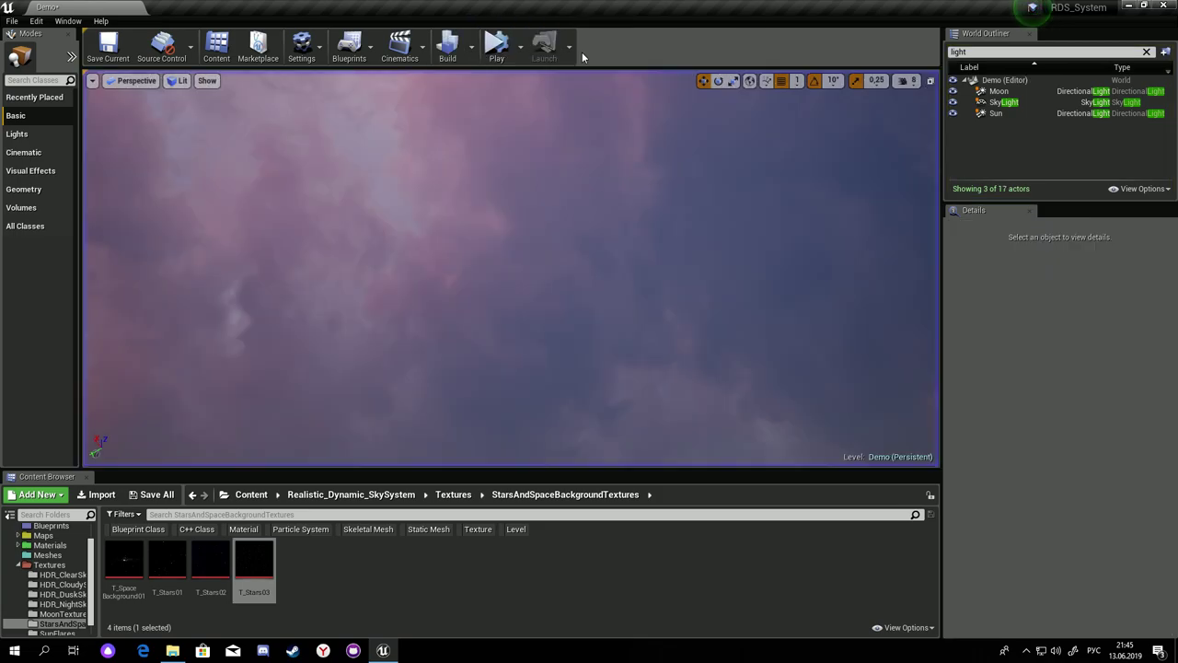
scroll(1044, 385, down, 3)
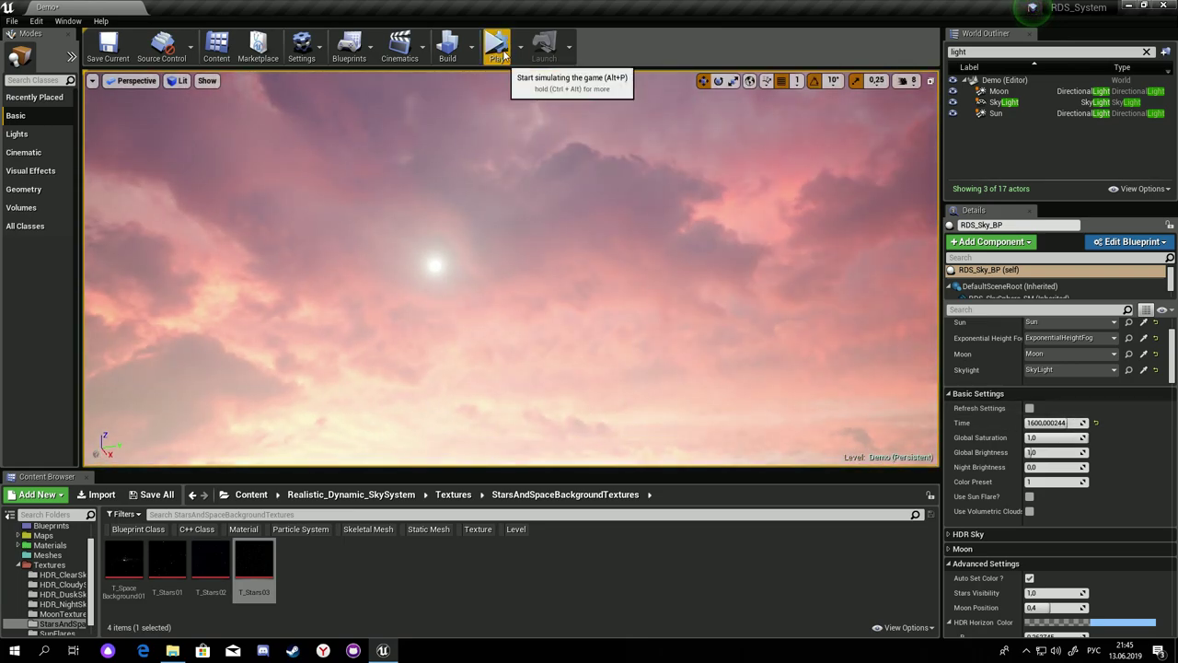
drag(1045, 425, 1012, 425)
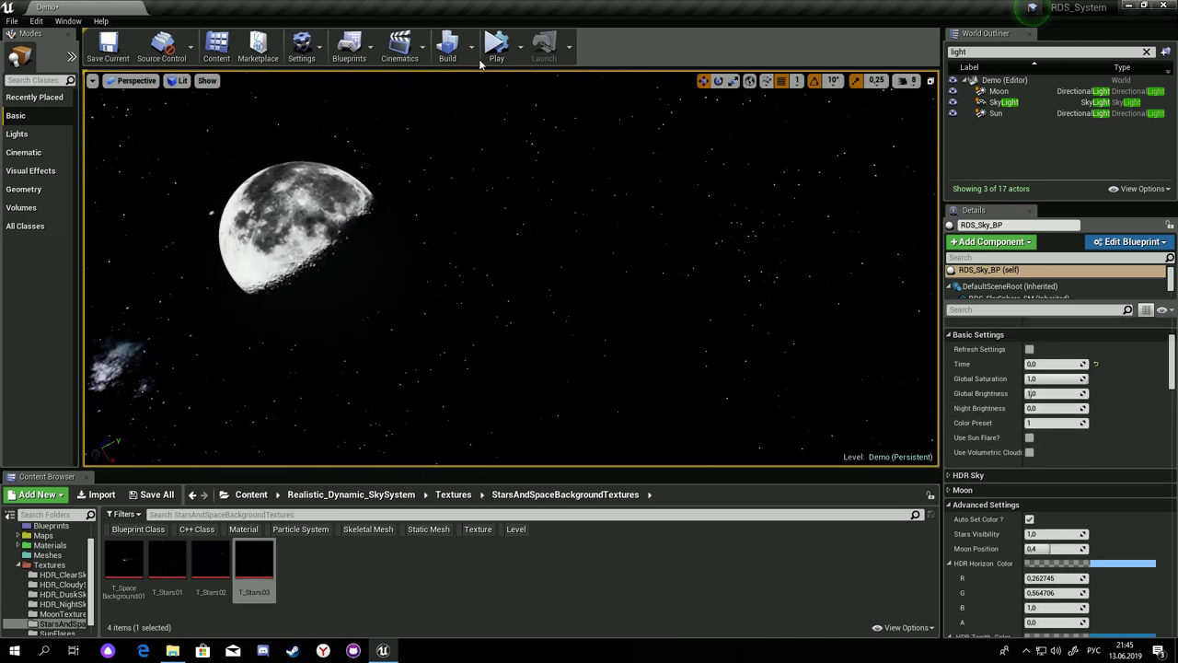
Collapse Advanced Settings, Sun and Simulation, and set Stars Texture to T_Stars03, framing the moon.
scroll(1121, 395, down, 1)
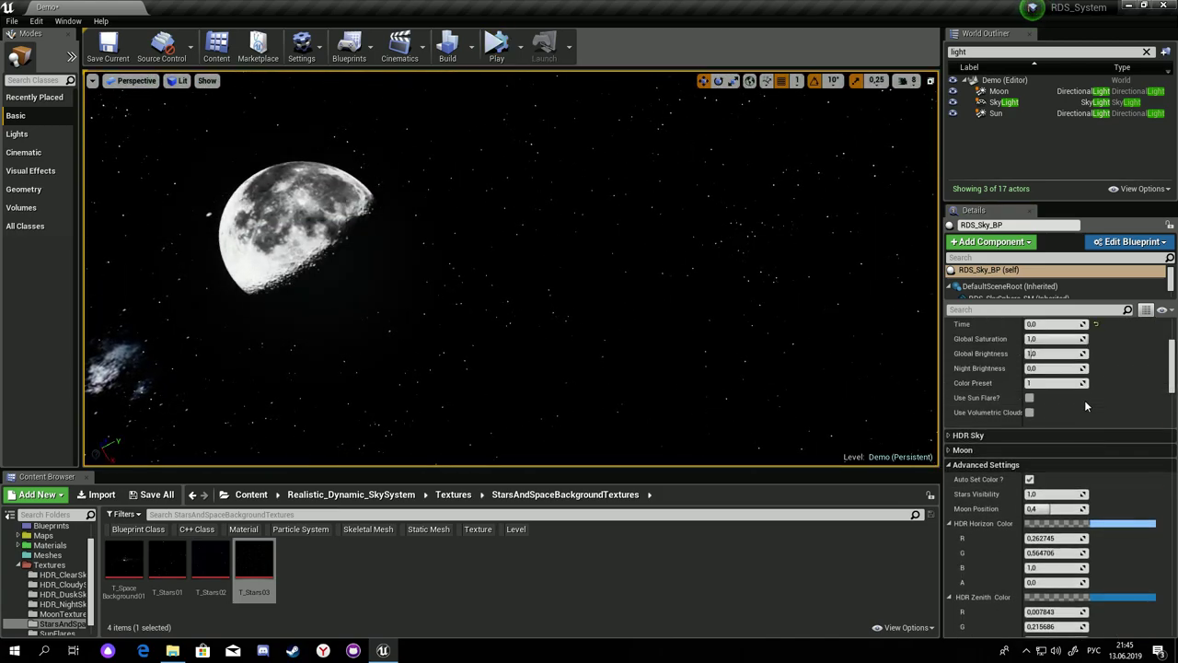
click(949, 465)
scroll(984, 403, down, 3)
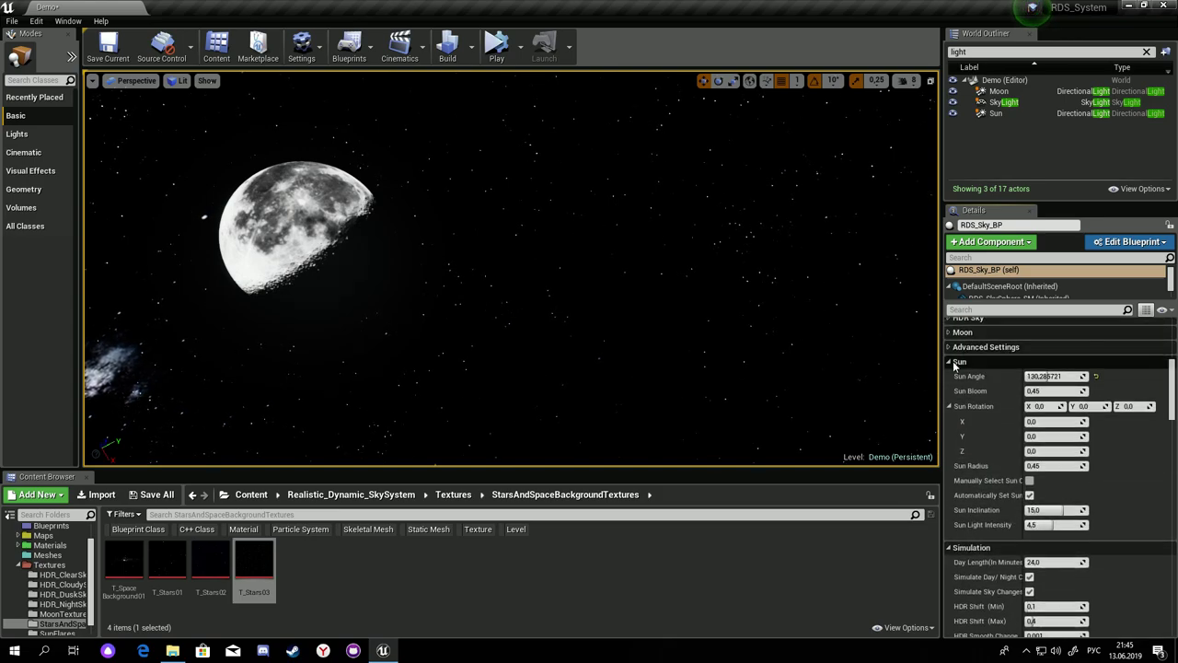
click(950, 363)
click(949, 375)
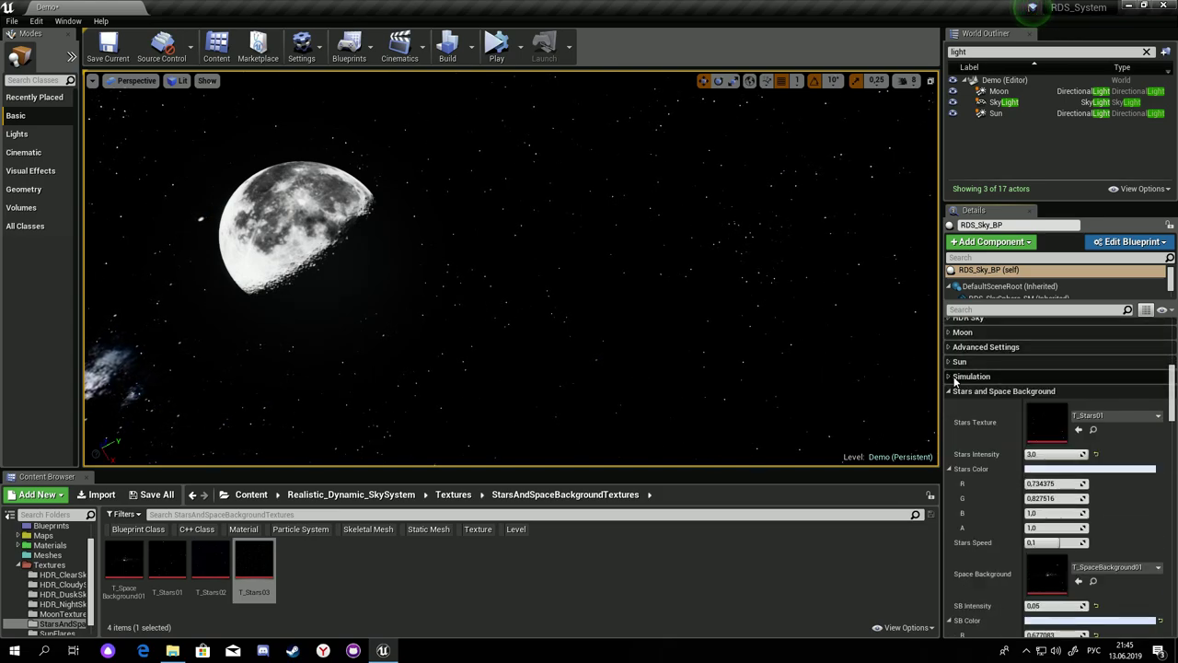
drag(277, 571, 1046, 421)
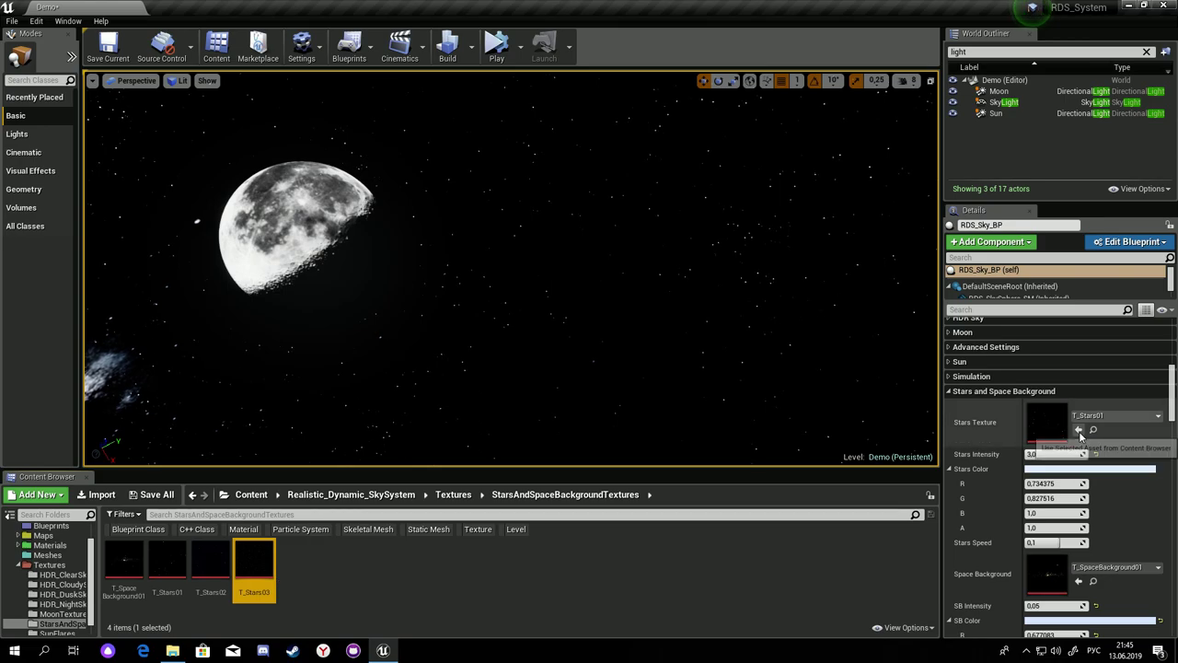
right_drag(854, 374, 700, 368)
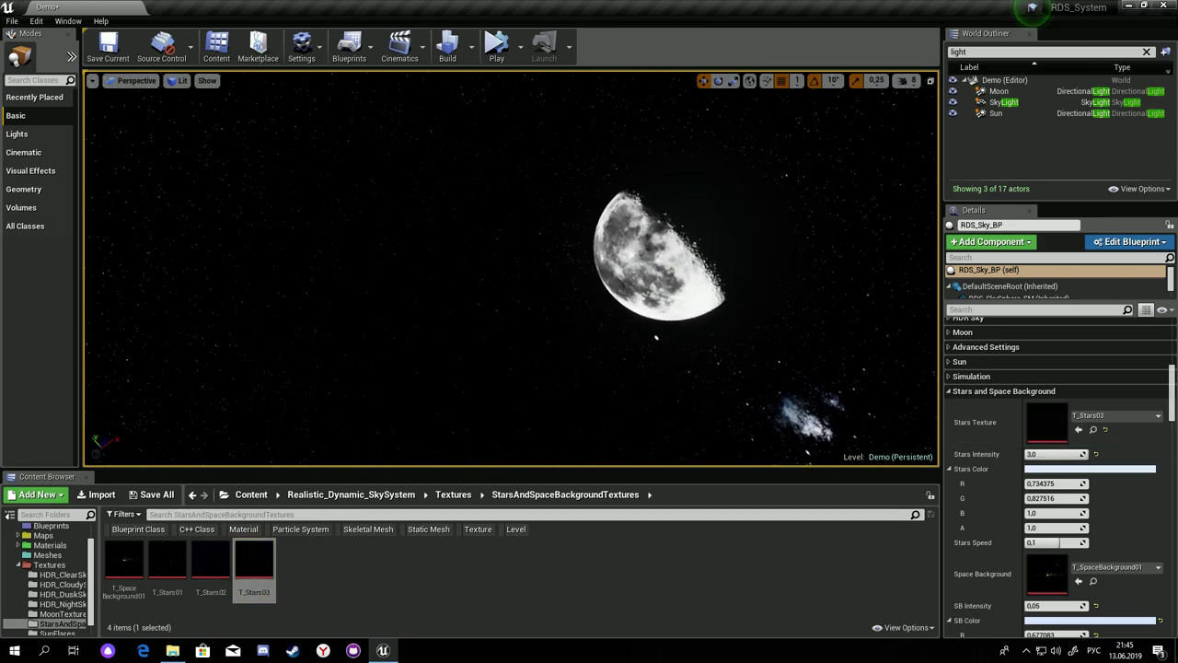
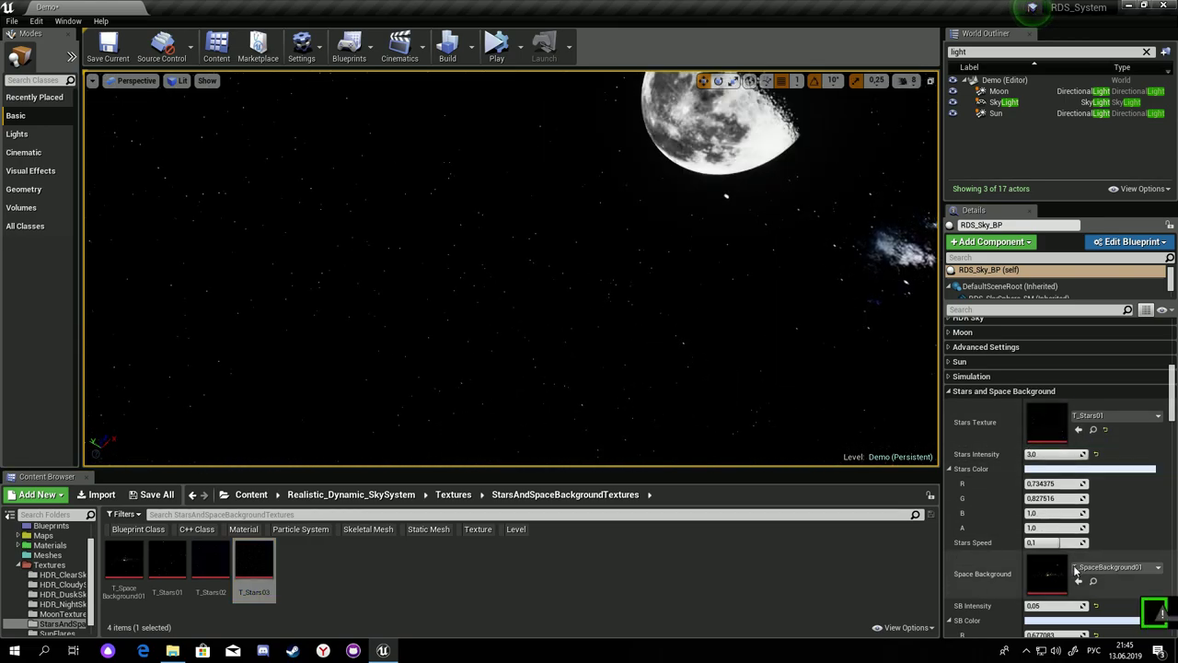
Try a different Space Background texture while viewing the night sky, then undo it.
click(1079, 581)
right_drag(602, 281, 639, 331)
key(ctrl+z)
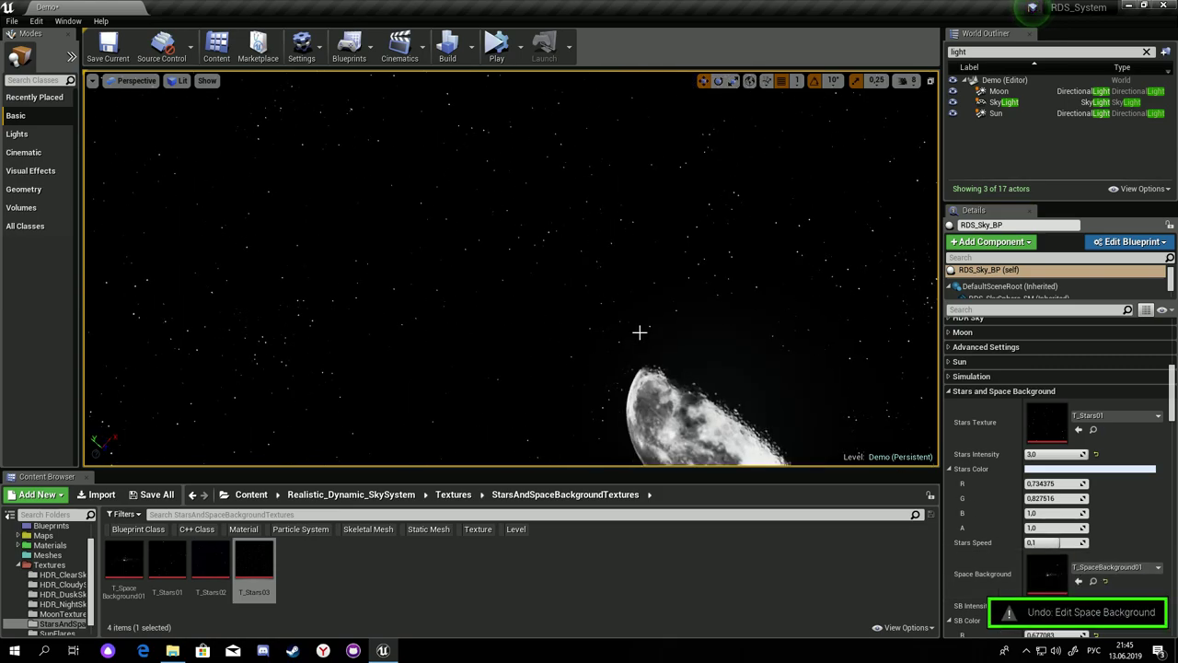
scroll(1072, 488, down, 3)
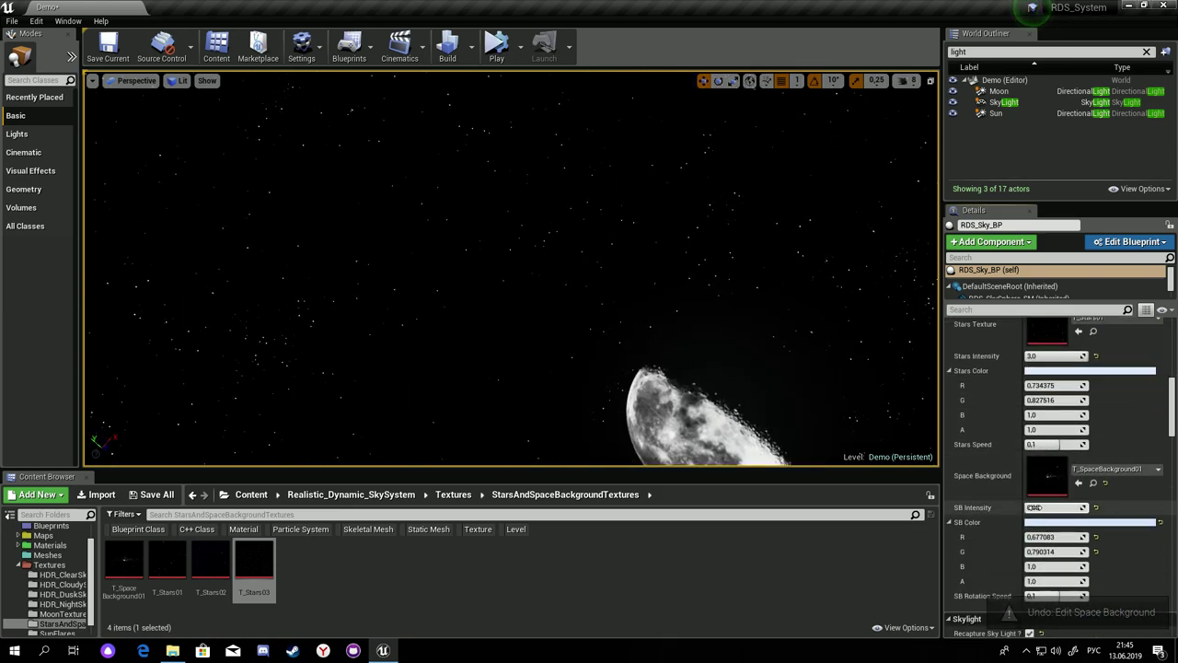
right_drag(661, 325, 682, 336)
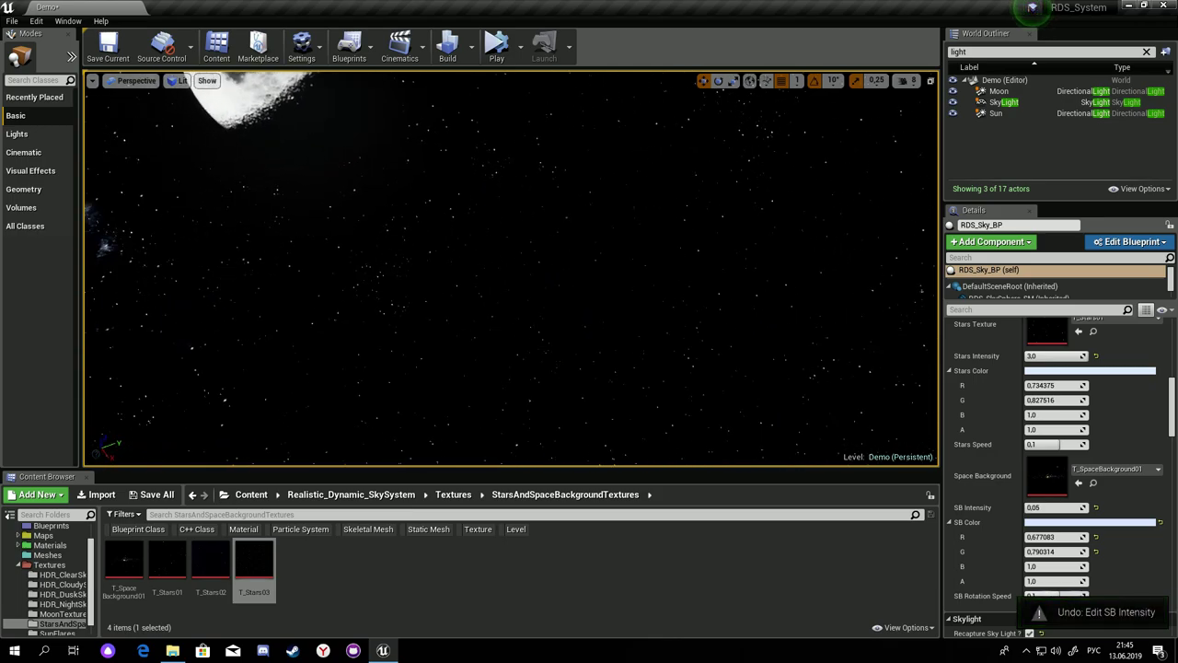
Trial SB Intensity 3, then undo it back to 0,05 and check SB Rotation Speed.
click(1055, 507)
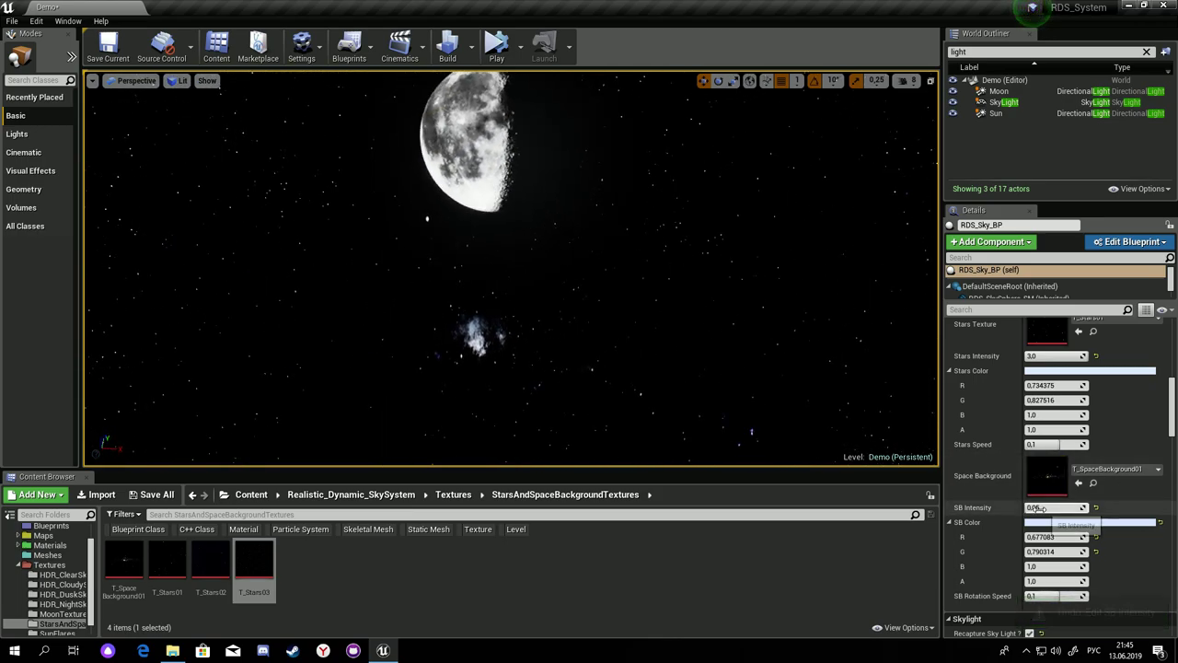
text(3)
key(Return)
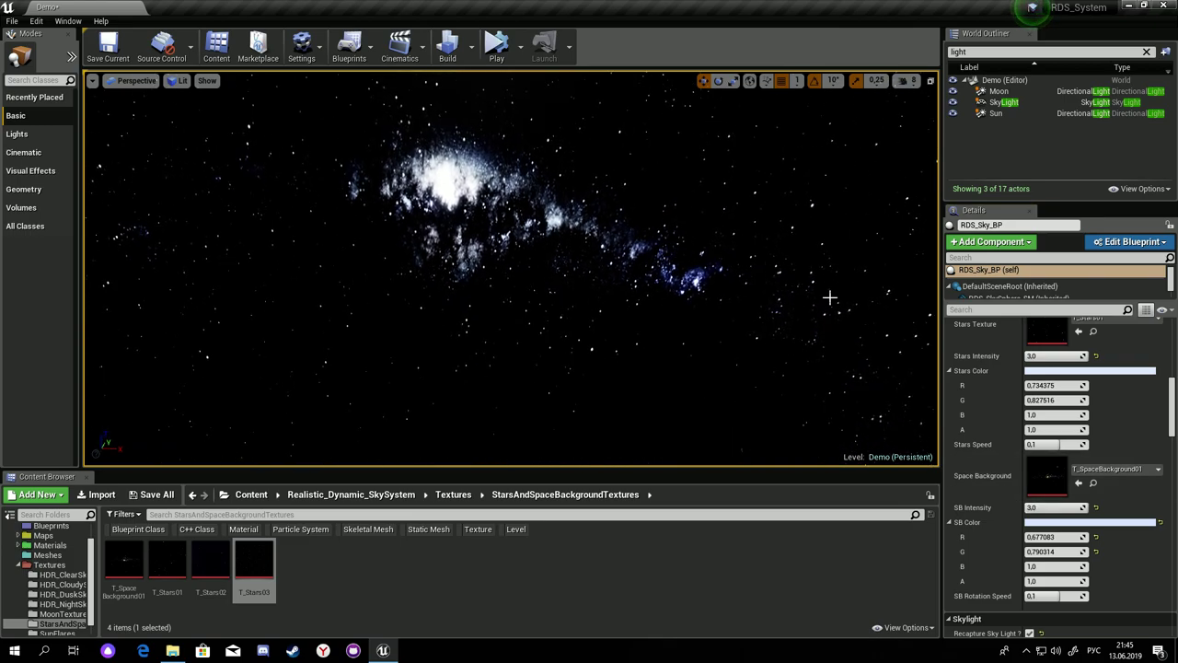
key(ctrl+z)
scroll(1052, 555, down, 2)
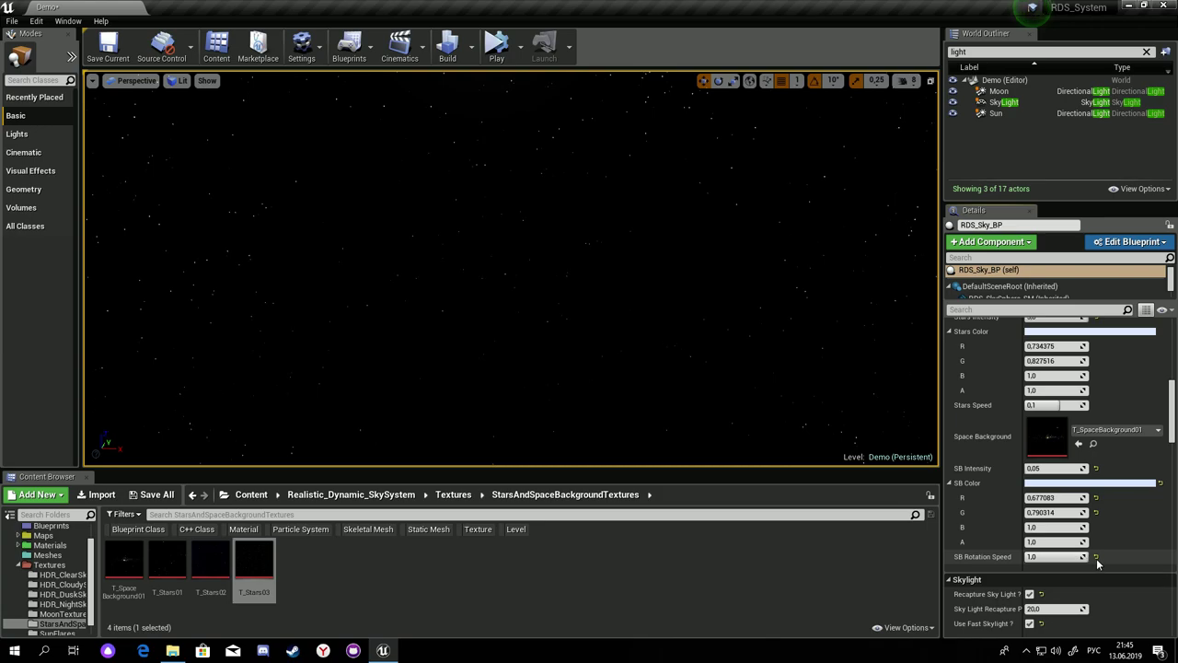
Reset SB Rotation Speed to 0,1 and Time to 1200,0 with their reset arrows.
click(1096, 557)
scroll(1068, 534, down, 3)
scroll(1049, 506, down, 4)
scroll(1038, 484, down, 2)
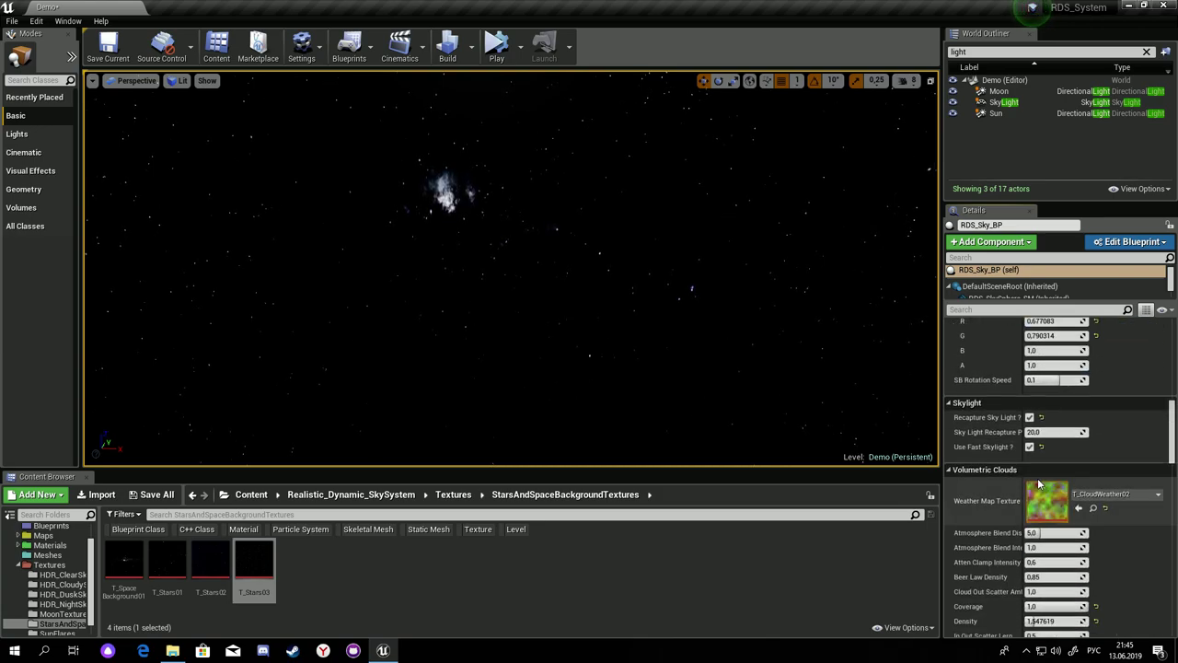
scroll(1049, 479, down, 5)
scroll(1175, 458, down, 1)
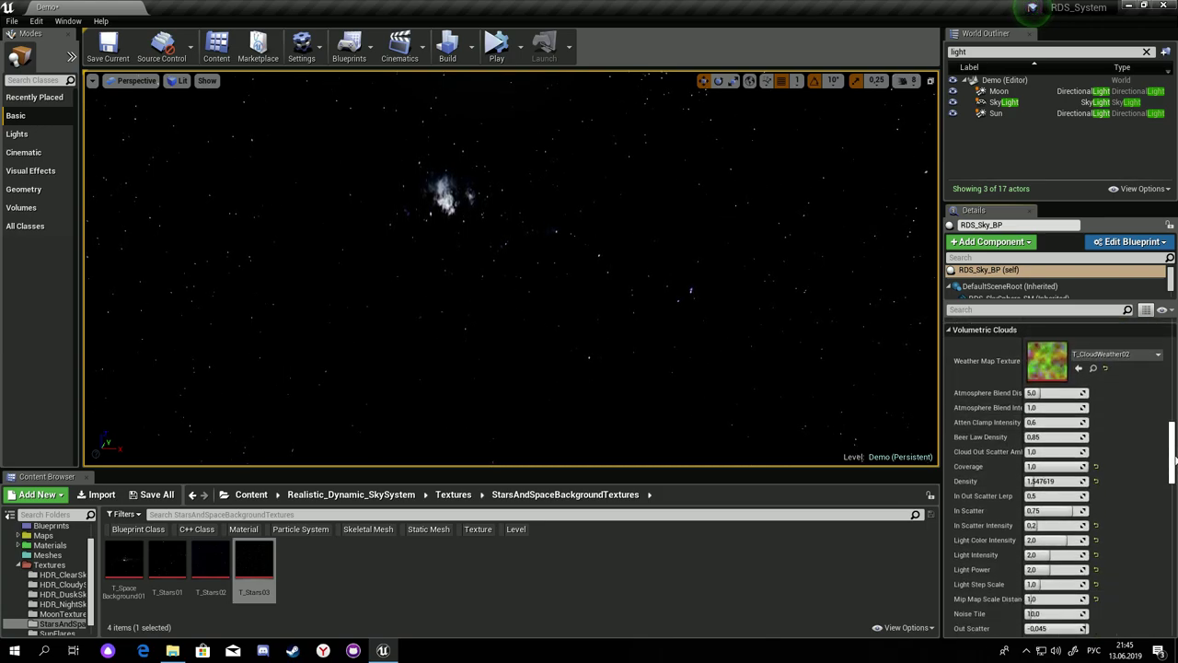
scroll(1176, 458, up, 5)
scroll(1175, 458, up, 5)
scroll(1176, 458, up, 5)
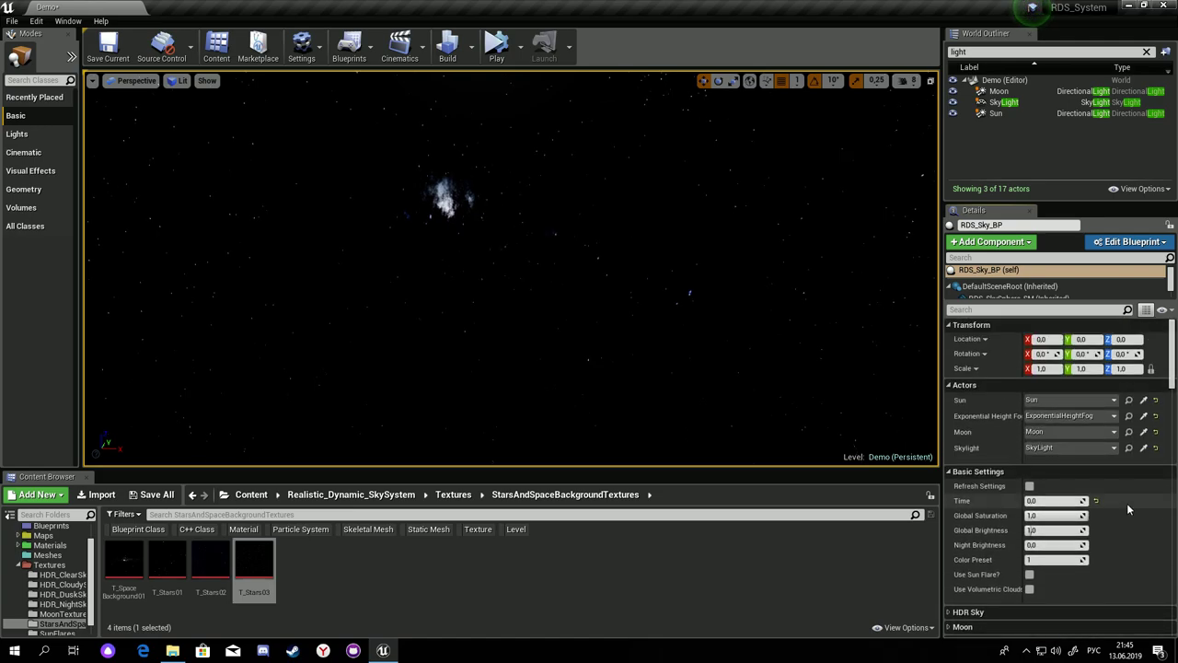
click(1095, 499)
Enable Use Volumetric Clouds and lower the view to the horizon and towers.
scroll(1175, 357, down, 1)
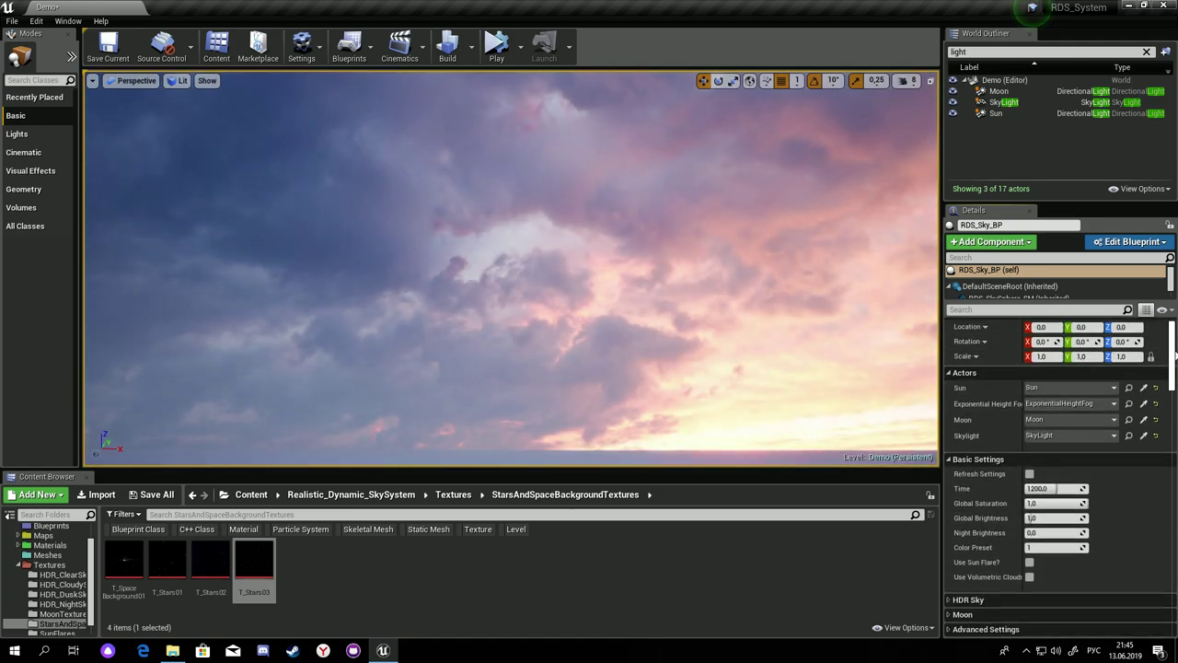
scroll(1097, 387, down, 2)
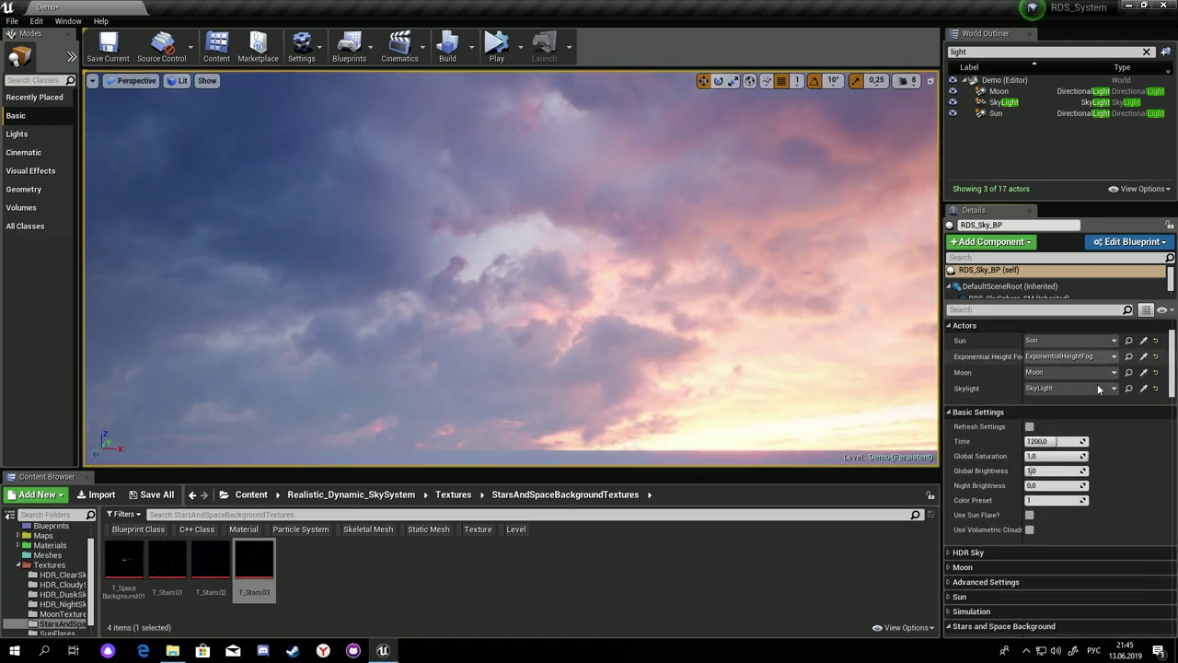
click(1029, 529)
mouse_move(602, 284)
right_down()
mouse_move(602, 331)
mouse_move(561, 331)
right_up()
scroll(1035, 426, down, 3)
Try a new Atmosphere Blend distance, then reset blend distance and intensity to defaults.
scroll(1035, 426, down, 3)
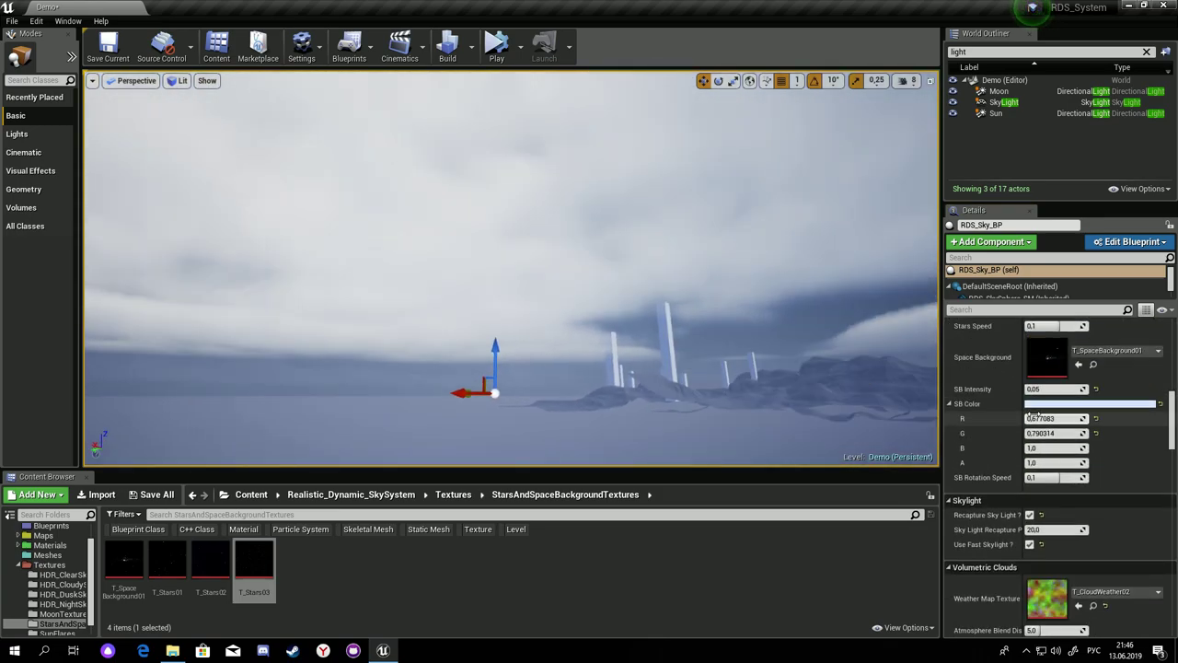
scroll(1035, 426, down, 2)
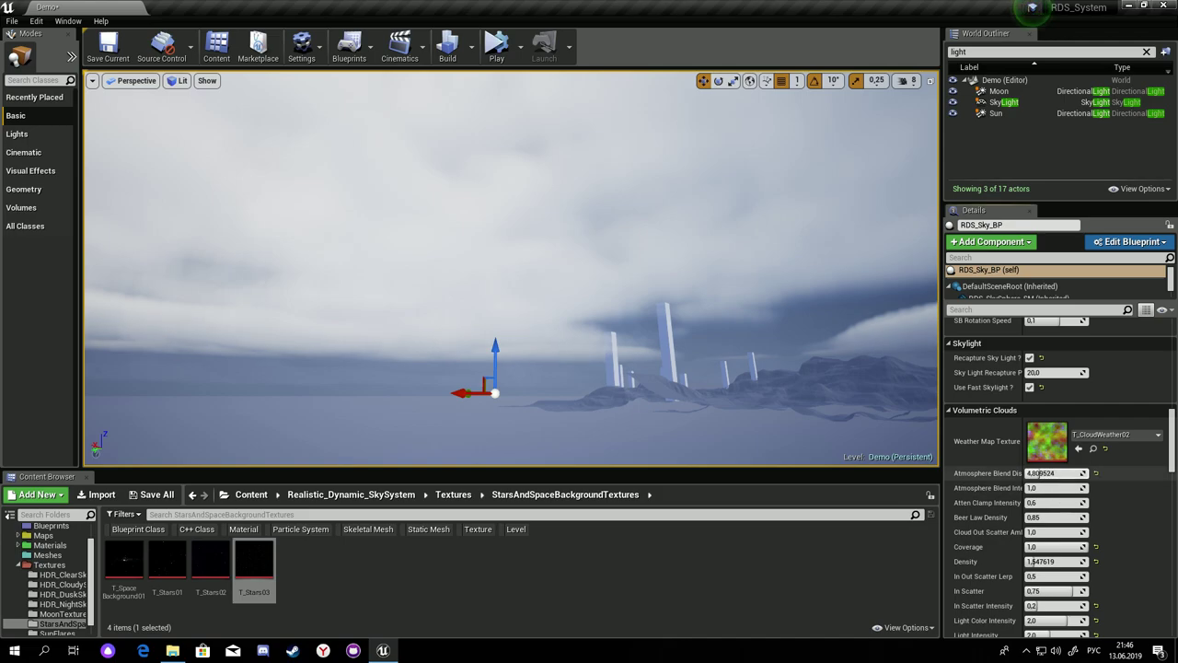
drag(1056, 473, 1082, 487)
click(1095, 473)
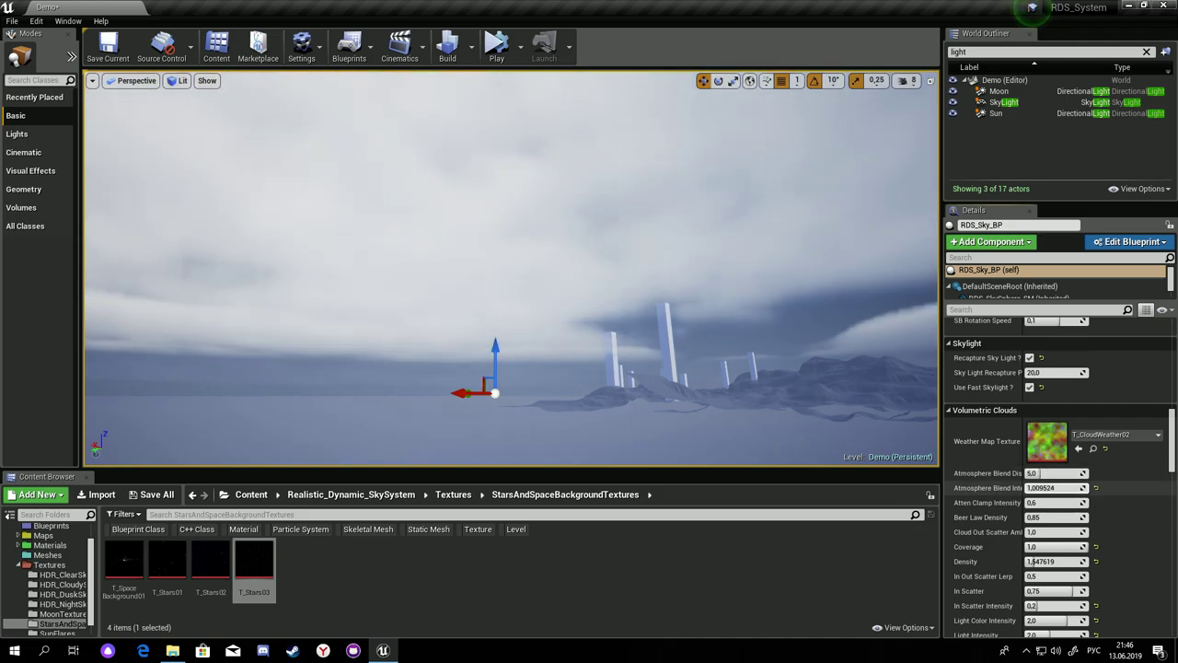
click(1095, 488)
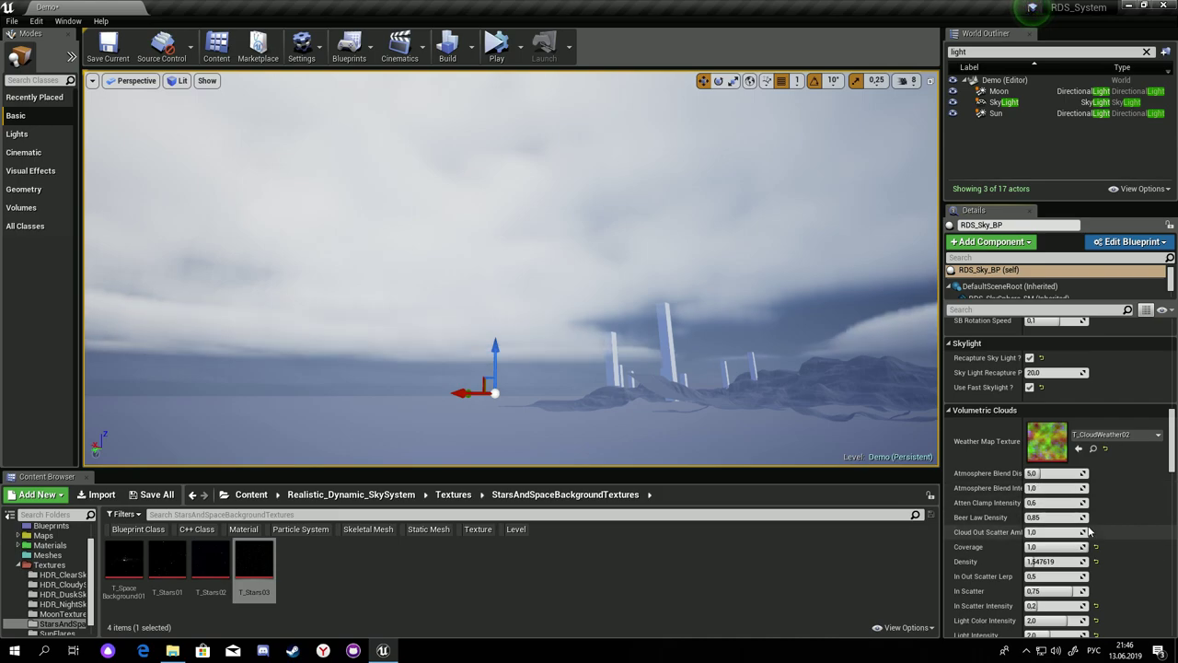
Trial lower cloud Coverage and reset it, then lower Light Intensity to 1,142857.
drag(1081, 547, 1075, 546)
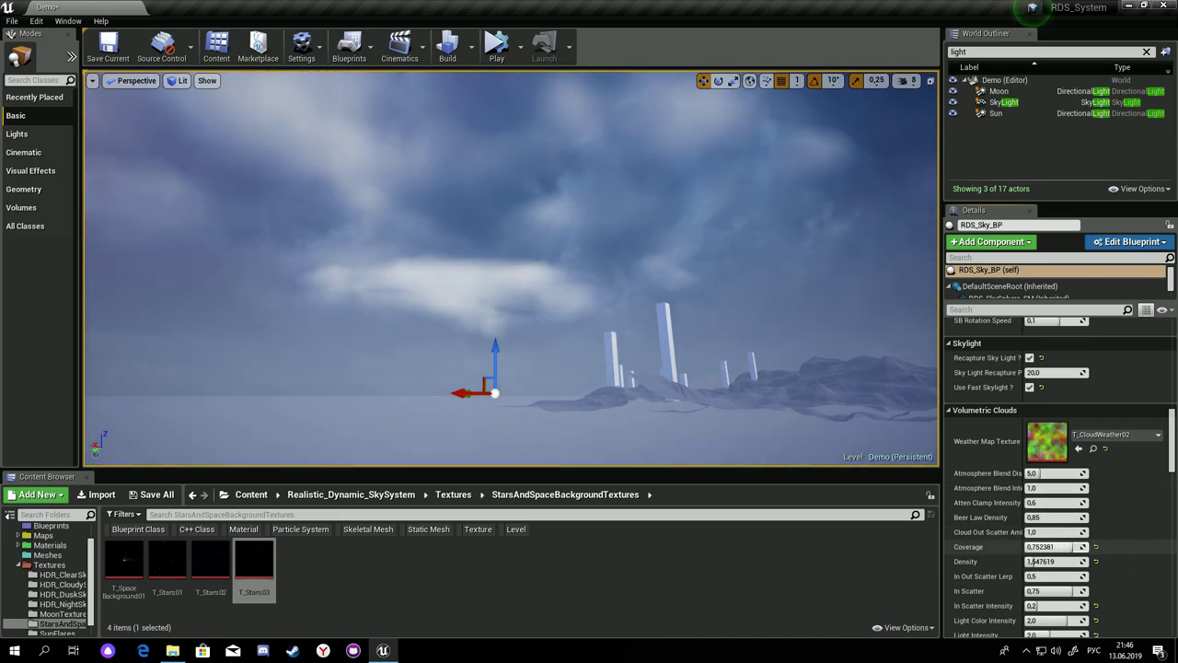
mouse_move(1075, 547)
mouse_down()
mouse_move(1100, 550)
mouse_move(1082, 527)
mouse_move(1082, 541)
mouse_move(1040, 562)
mouse_up()
click(1097, 549)
scroll(1093, 552, down, 1)
scroll(1049, 566, down, 2)
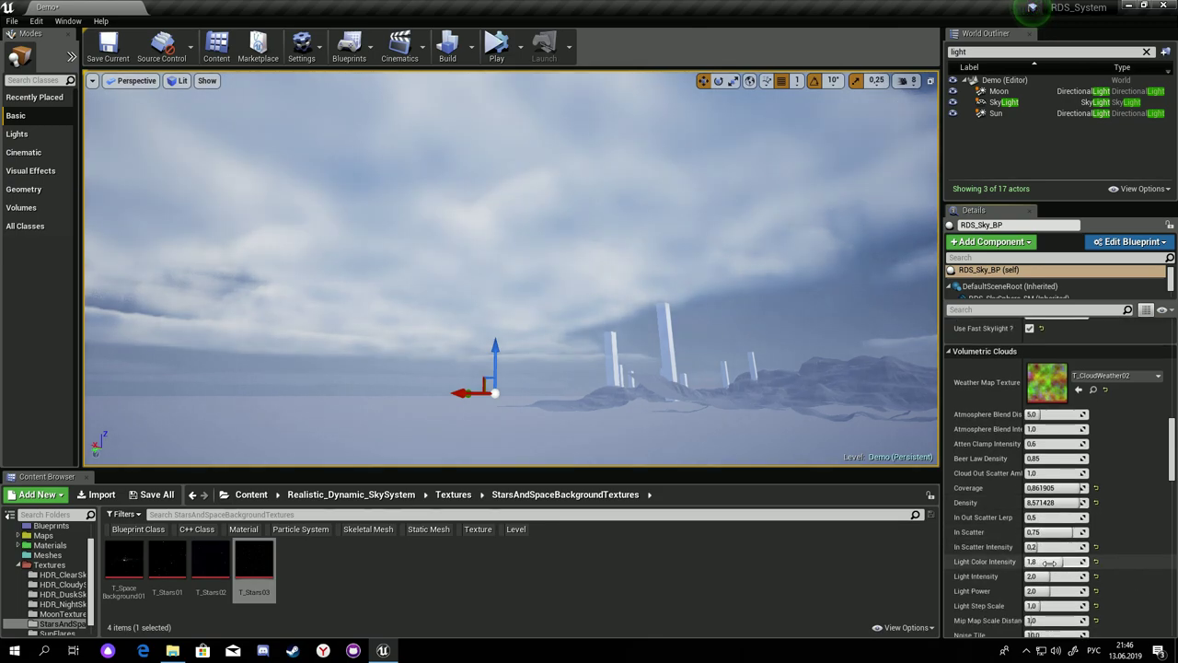
scroll(1060, 560, down, 2)
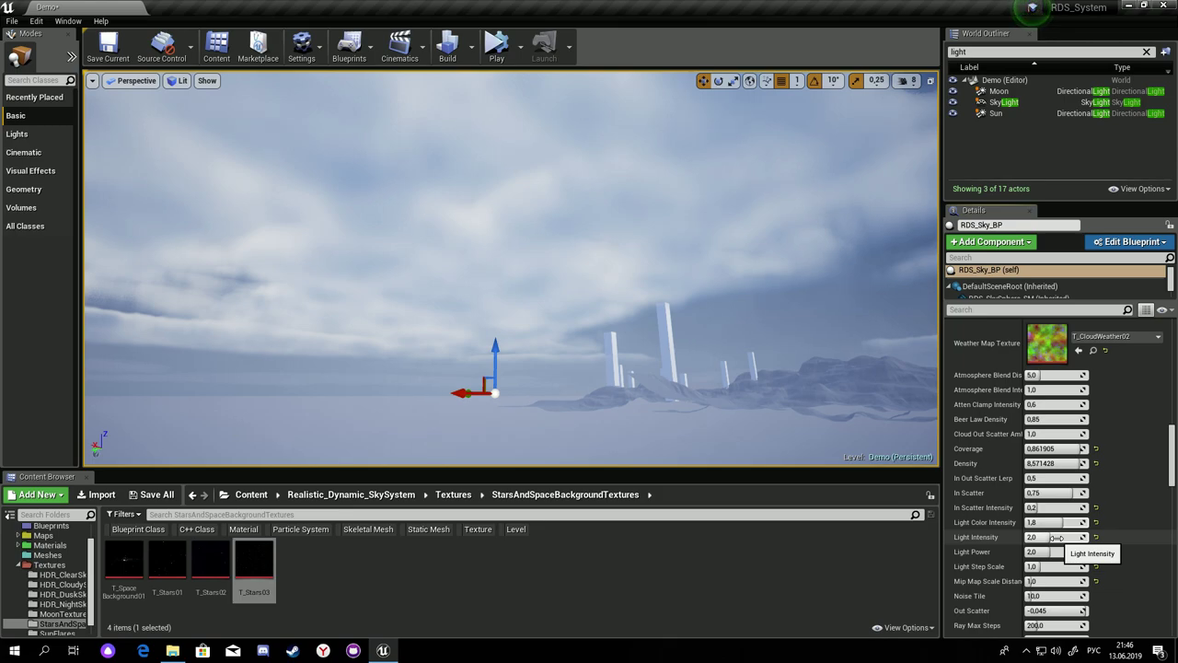
drag(1052, 536, 1036, 536)
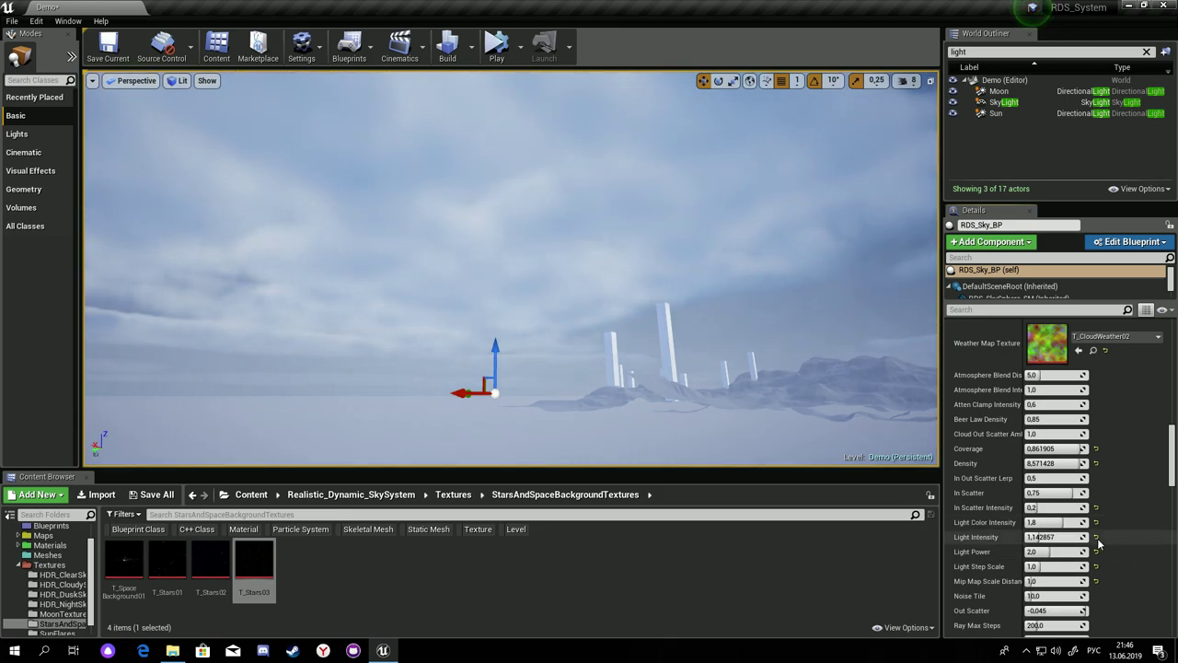
scroll(1063, 552, down, 2)
Raise cloud Light Power to 2,142857 and Light Step Scale to 2,780952.
drag(1063, 514, 1067, 513)
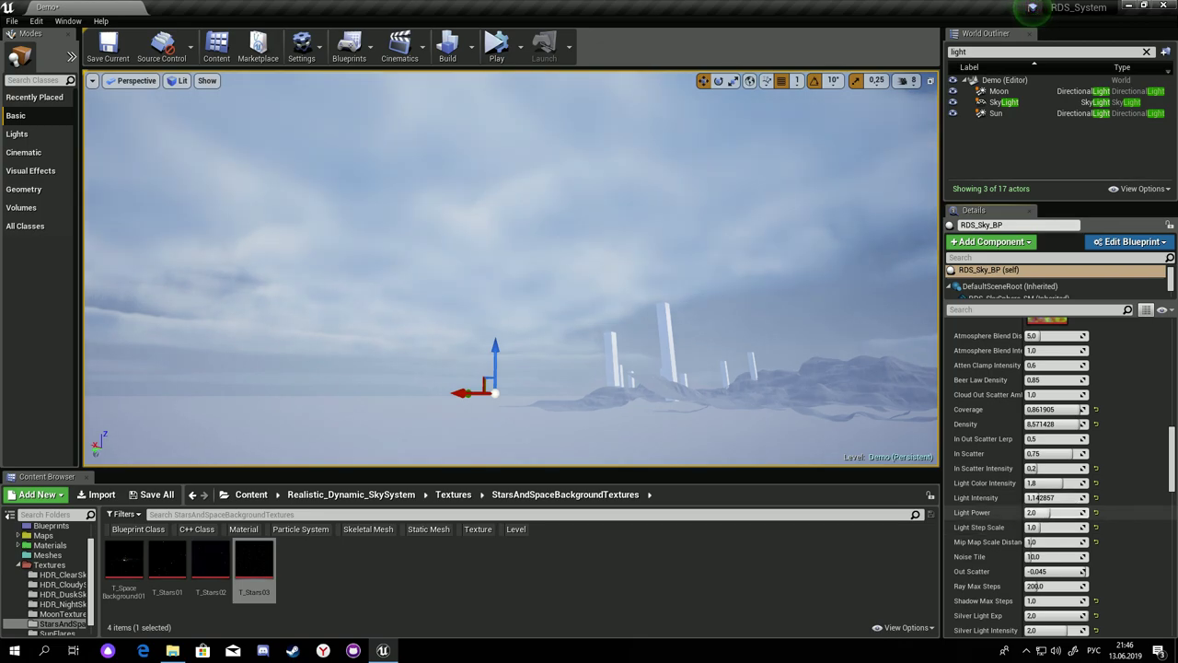
scroll(1065, 526, down, 2)
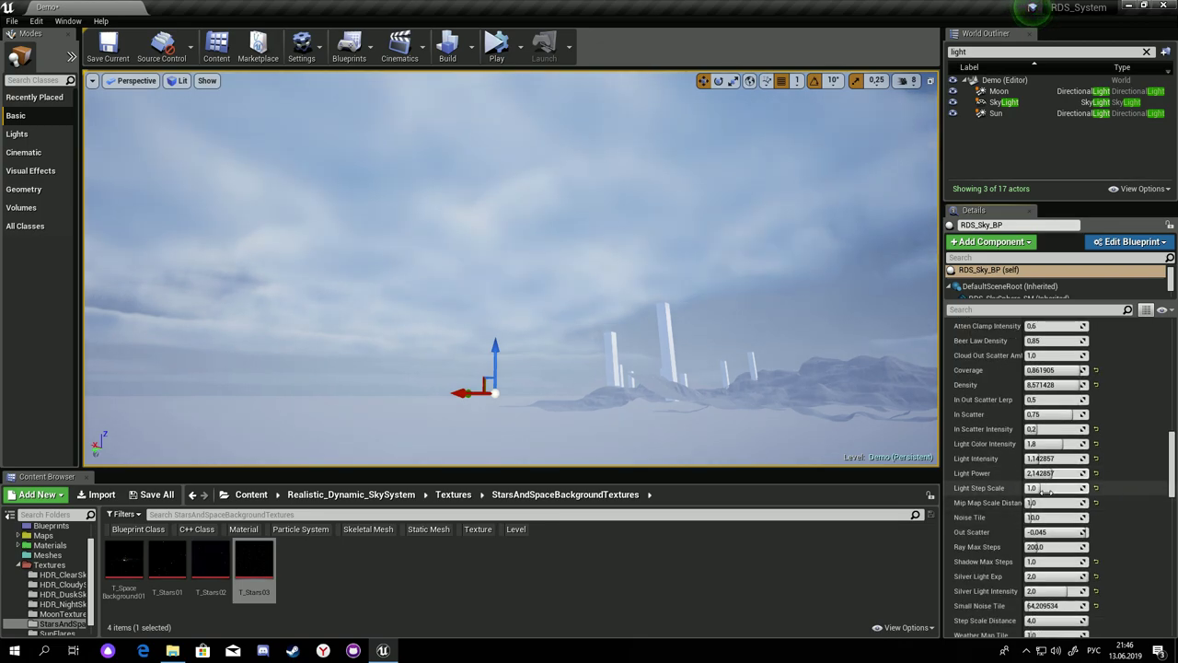
mouse_move(1045, 488)
mouse_down()
mouse_move(1068, 488)
mouse_move(1030, 502)
mouse_move(1067, 503)
mouse_move(1058, 517)
mouse_move(1022, 518)
mouse_move(1081, 527)
mouse_up()
Reduce cloud Step Scale Distance from 4,0 to 3,12381, keeping Wind Speed 1,0.
scroll(1056, 527, down, 1)
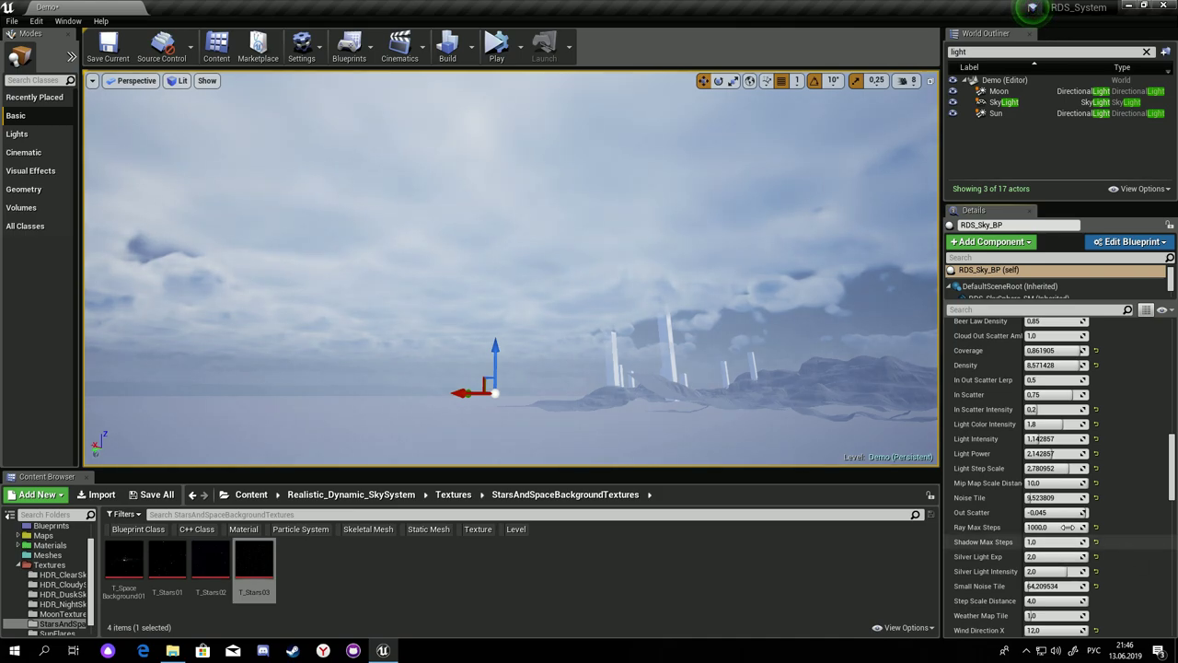
scroll(1067, 526, down, 2)
scroll(1068, 532, down, 2)
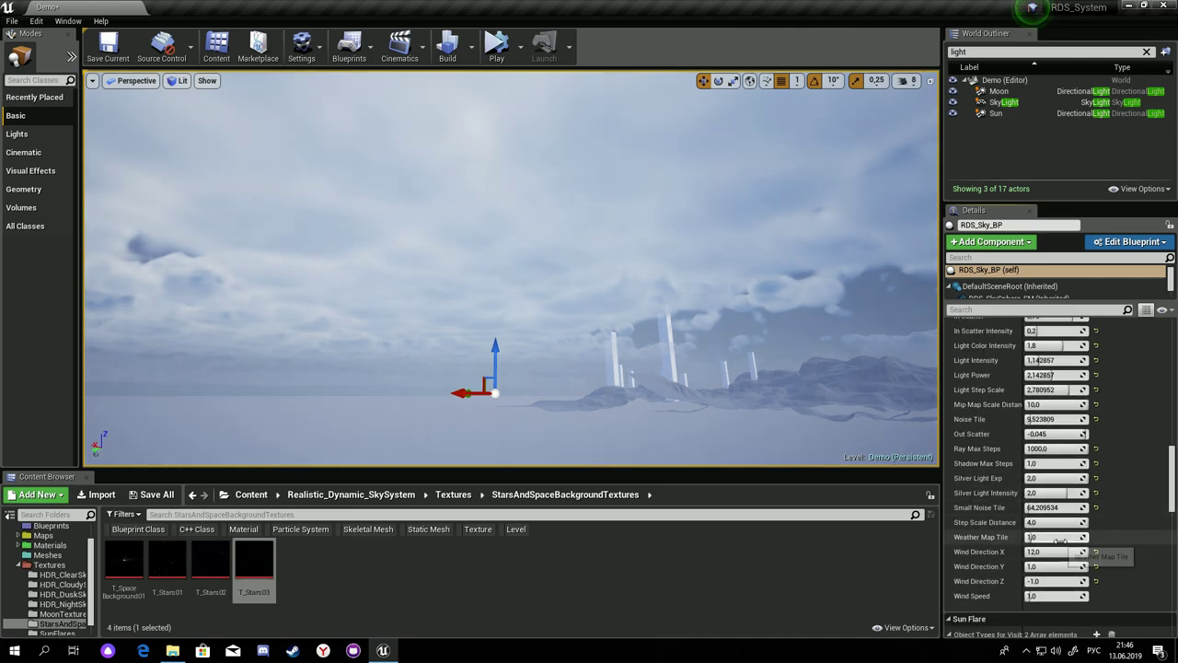
mouse_move(1058, 522)
mouse_down()
mouse_move(1031, 522)
mouse_move(1050, 522)
mouse_up()
scroll(1051, 520, down, 5)
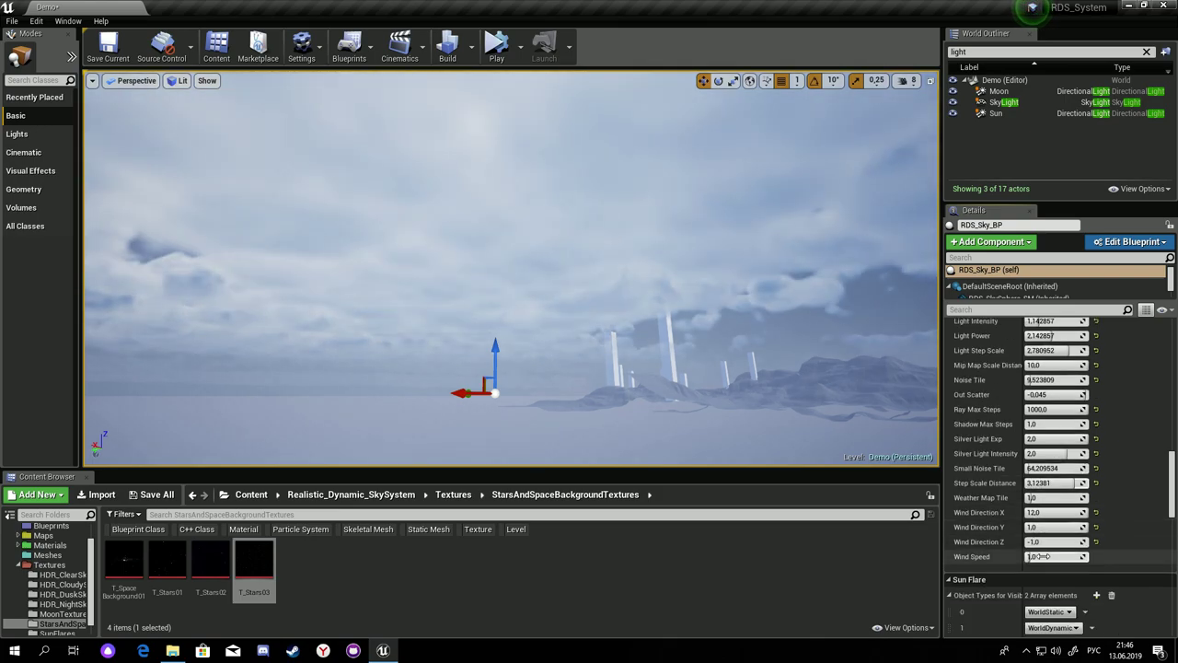
scroll(1051, 520, down, 5)
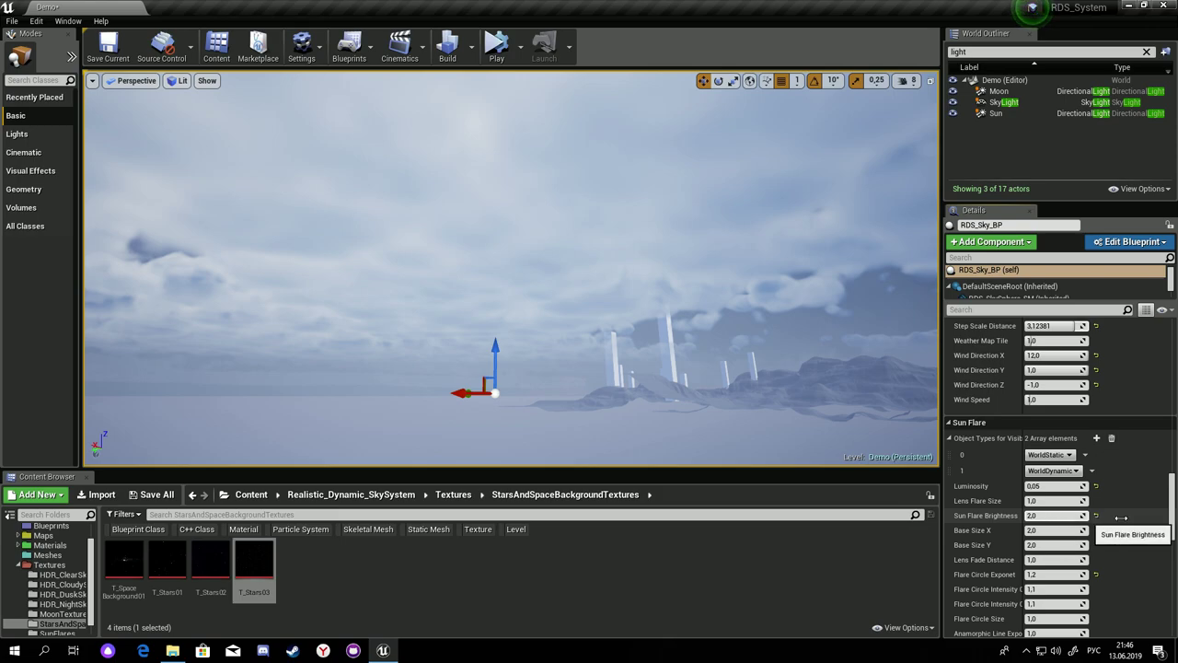
mouse_move(1172, 498)
mouse_down()
mouse_move(1171, 555)
mouse_move(1172, 493)
mouse_up()
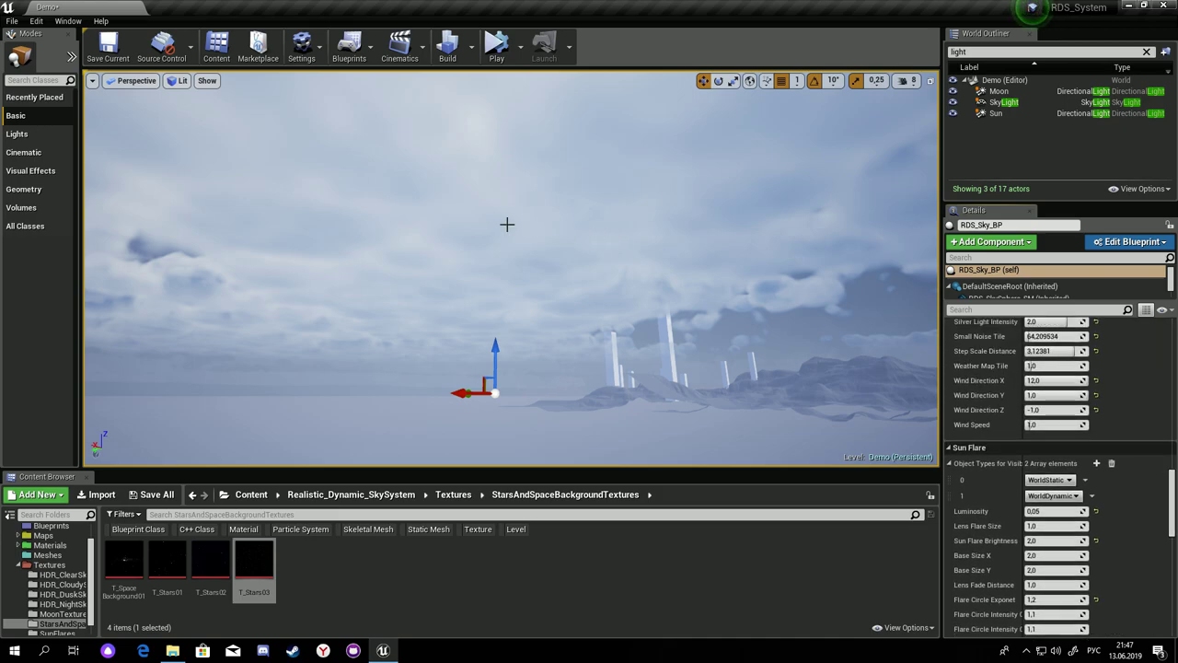